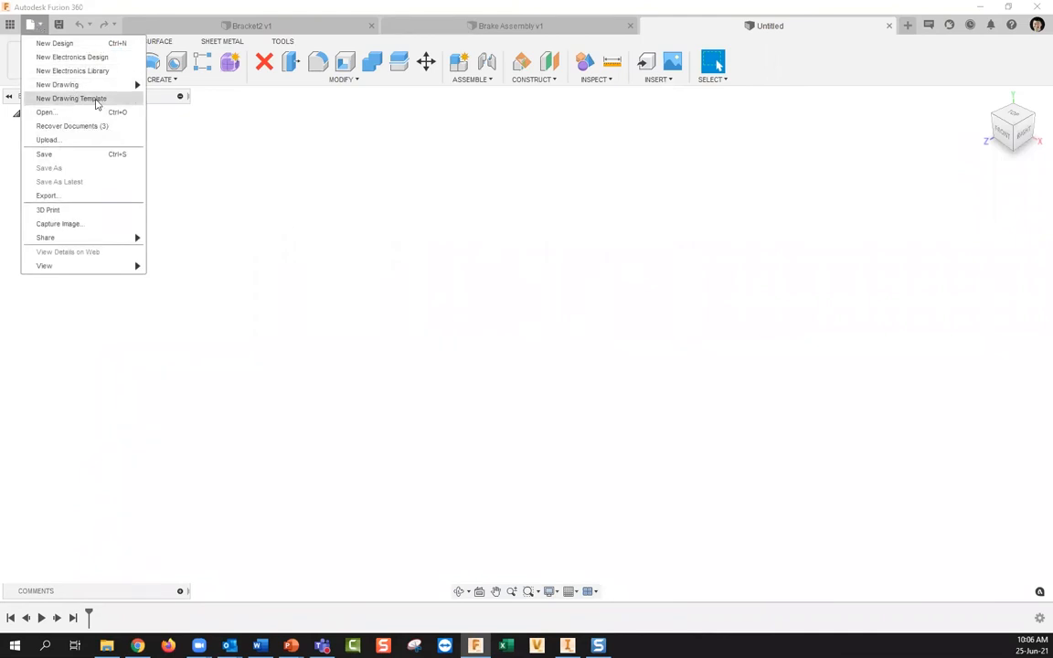
# Create a new drawing template from scratch with the ASME standard, inch units and sheet size B (17in x 11in).
pyautogui.click(120, 102)
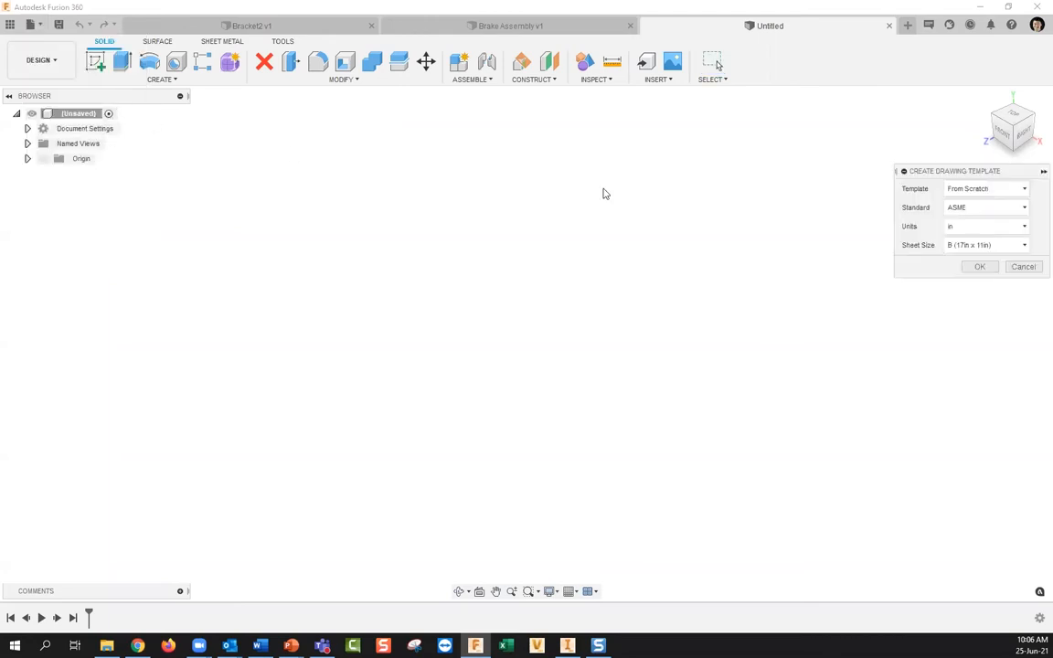
pyautogui.moveTo(1001, 180)
pyautogui.mouseDown()
pyautogui.moveTo(802, 173)
pyautogui.moveTo(755, 185)
pyautogui.mouseUp()
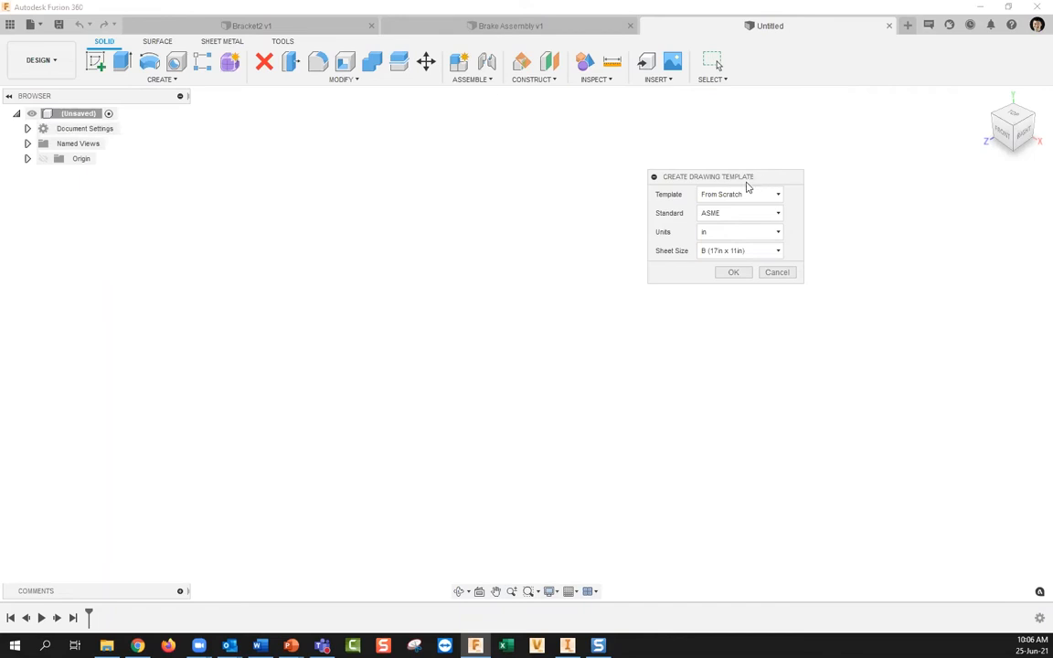
pyautogui.click(733, 274)
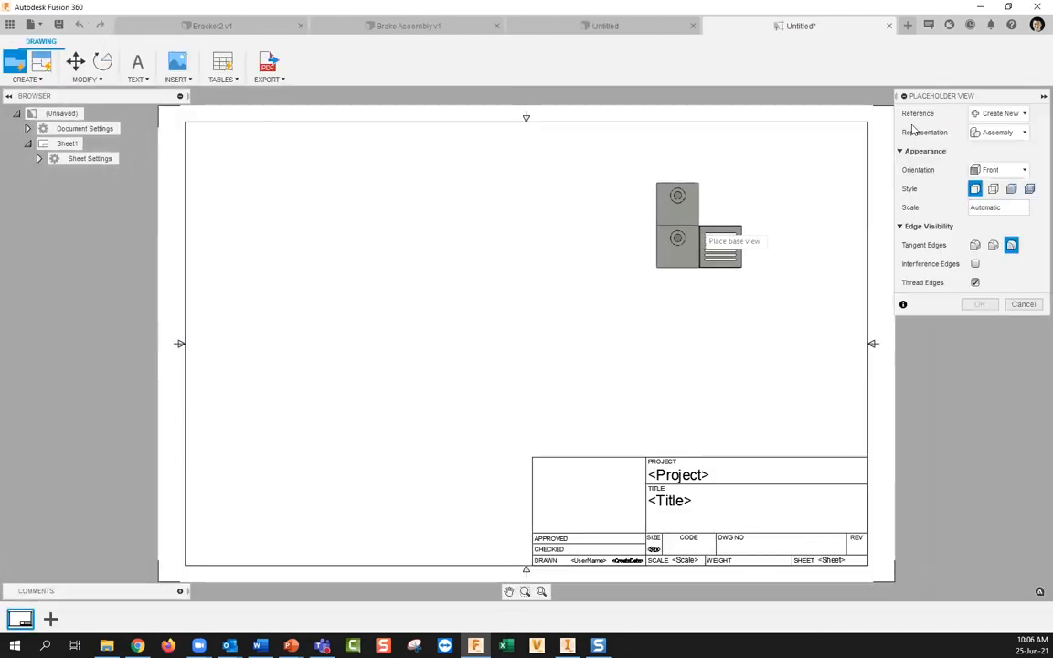
# Place a placeholder base view of a folded component in the sheet's upper-left area with front orientation and automatic scale.
pyautogui.moveTo(966, 97); pyautogui.dragTo(701, 162)
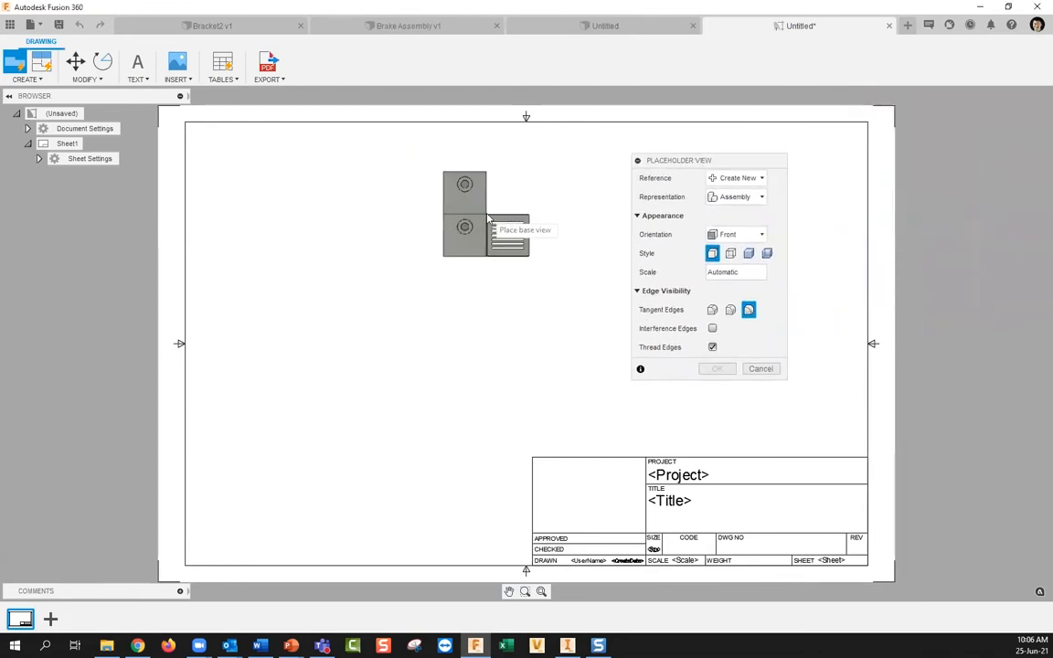
pyautogui.click(737, 197)
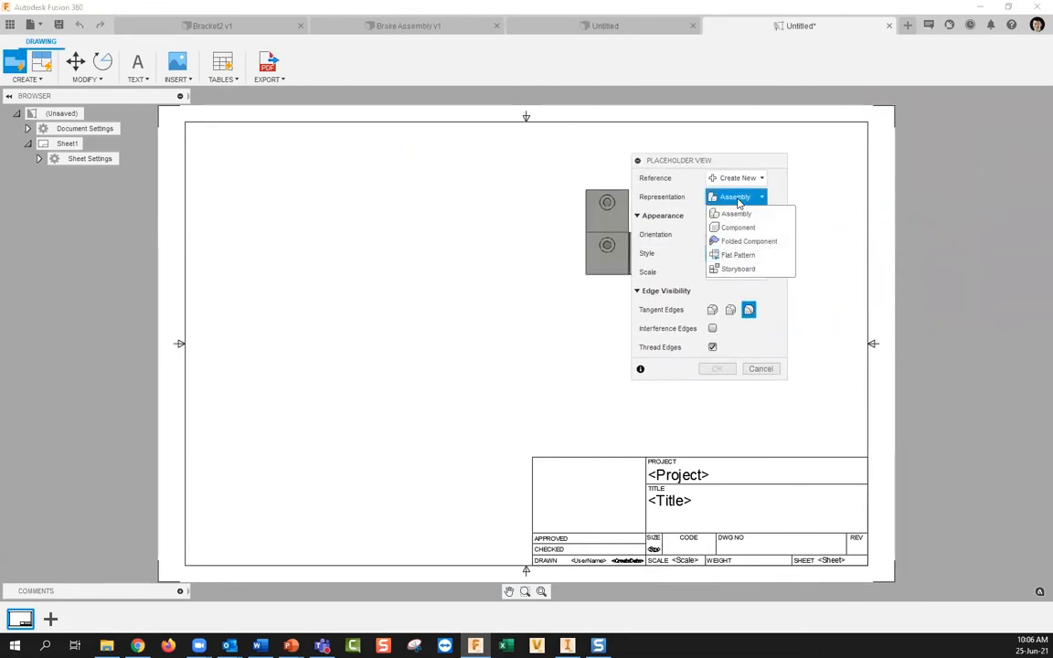
pyautogui.click(740, 202)
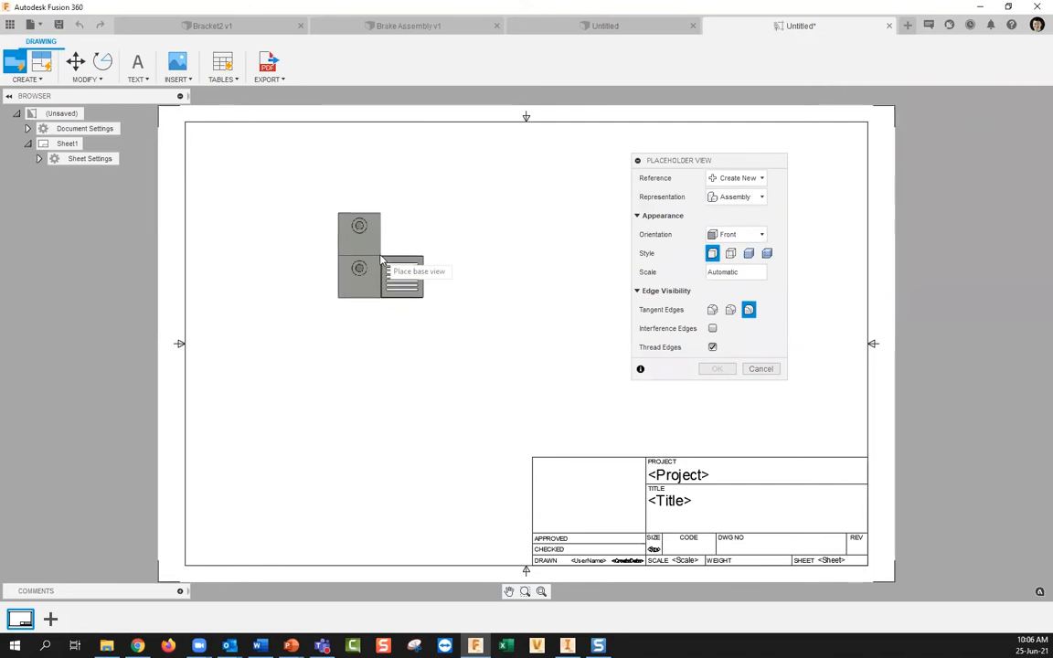
pyautogui.click(728, 200)
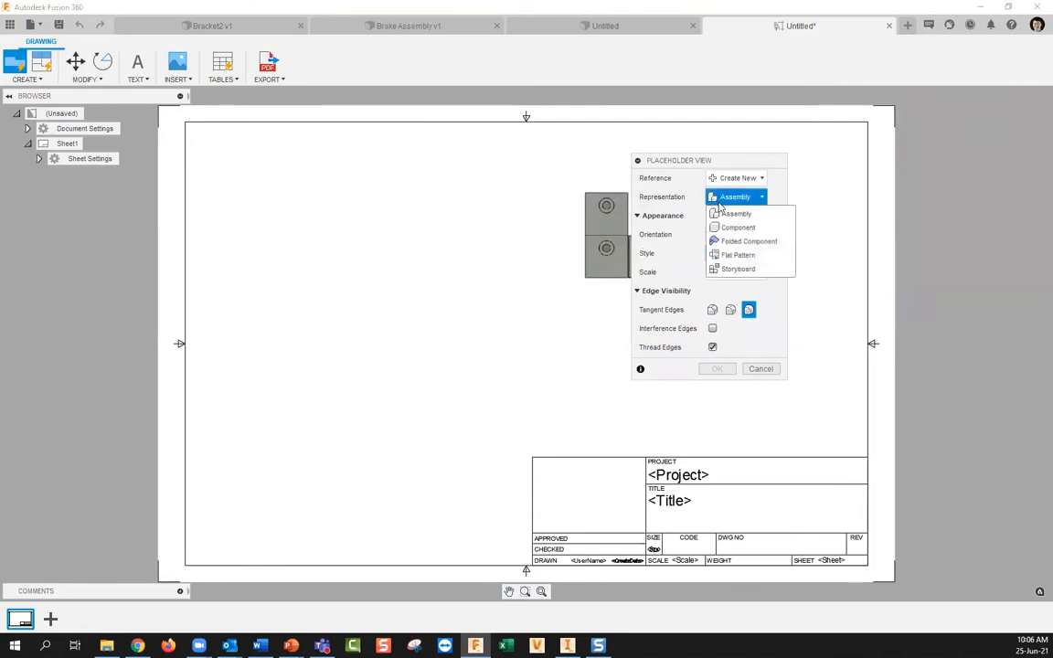
pyautogui.click(764, 243)
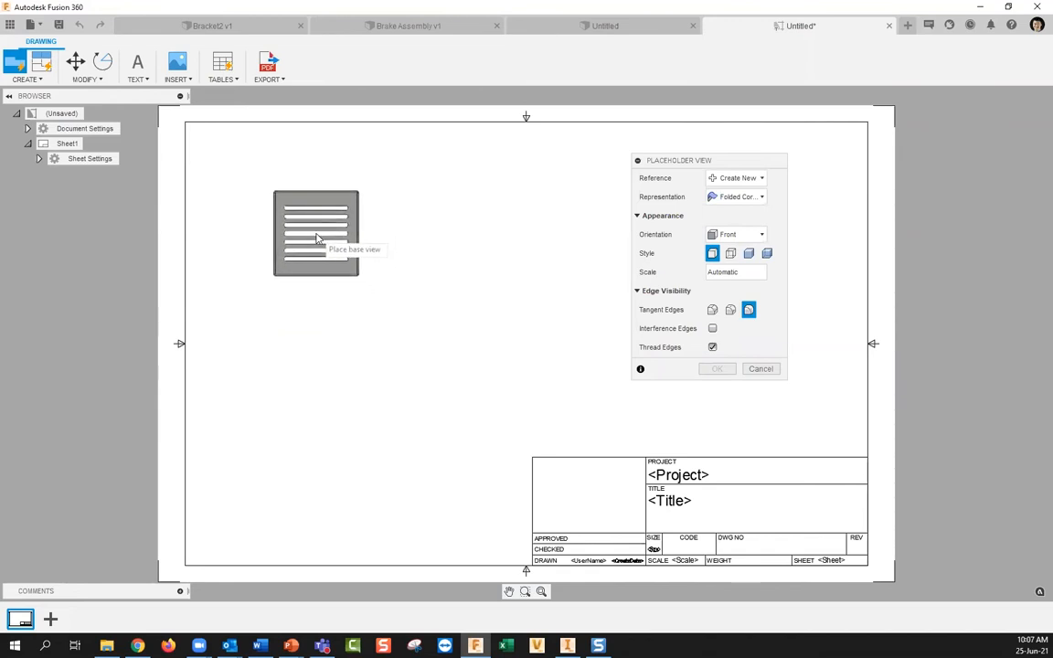
pyautogui.click(317, 239)
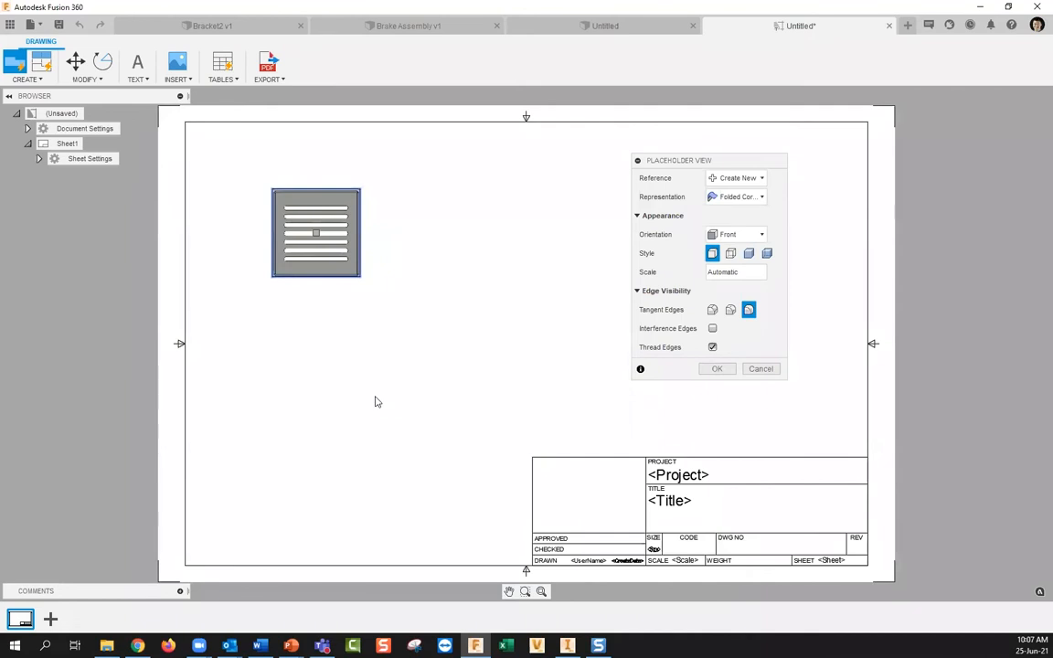
pyautogui.click(716, 368)
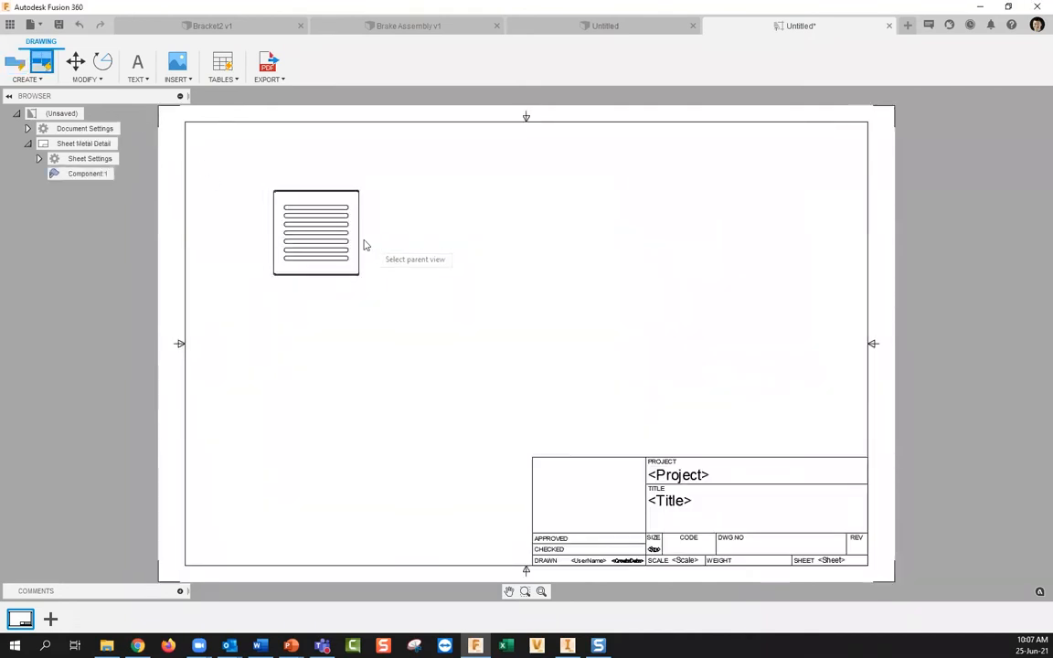
# Project a side view, a view below and an isometric view from the folded component's base view.
pyautogui.click(449, 239)
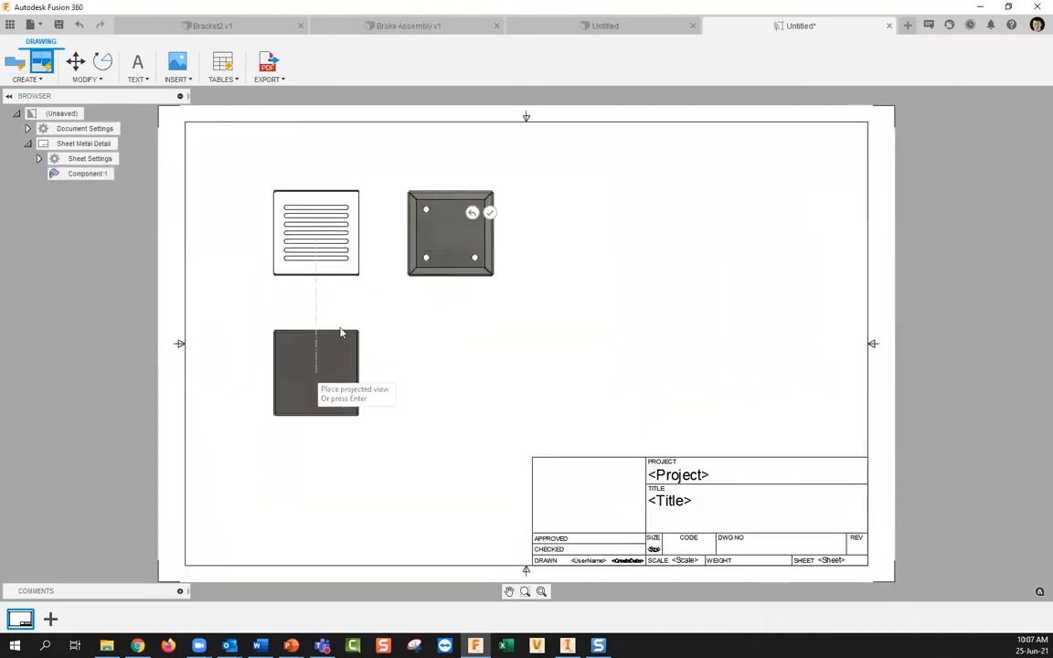
pyautogui.click(324, 388)
pyautogui.click(416, 131)
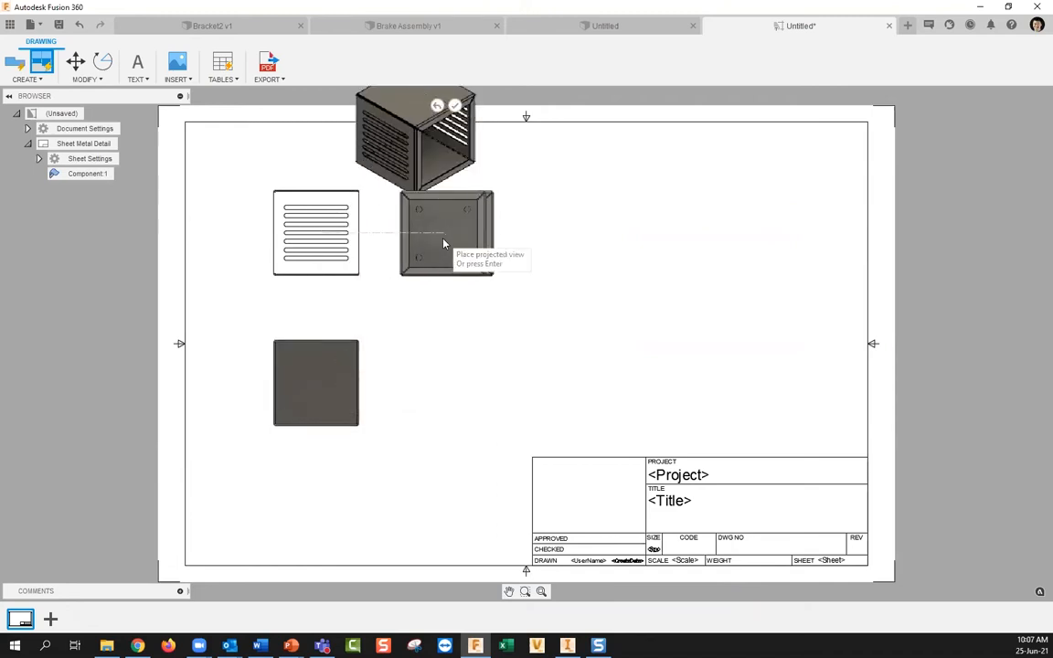
pyautogui.click(454, 106)
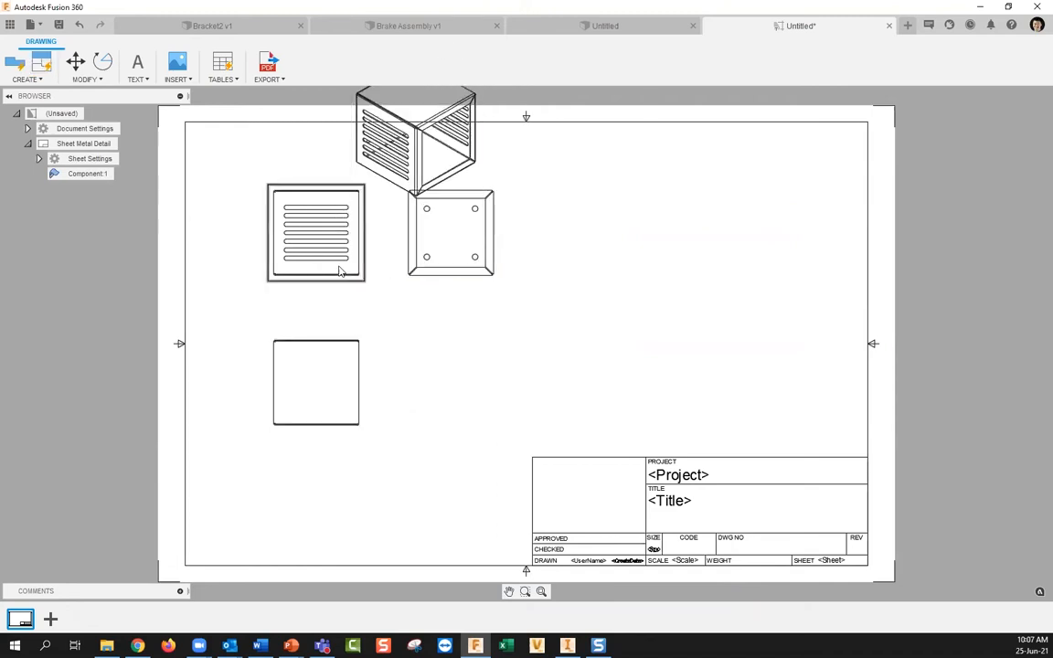
# Rearrange the placeholder views so the isometric fits inside the border above the spaced-out orthographic views, and attach a parts list above the title block.
pyautogui.moveTo(348, 302); pyautogui.dragTo(345, 373)
pyautogui.moveTo(335, 416); pyautogui.dragTo(332, 496)
pyautogui.moveTo(436, 174); pyautogui.dragTo(413, 240)
pyautogui.moveTo(489, 345); pyautogui.dragTo(533, 353)
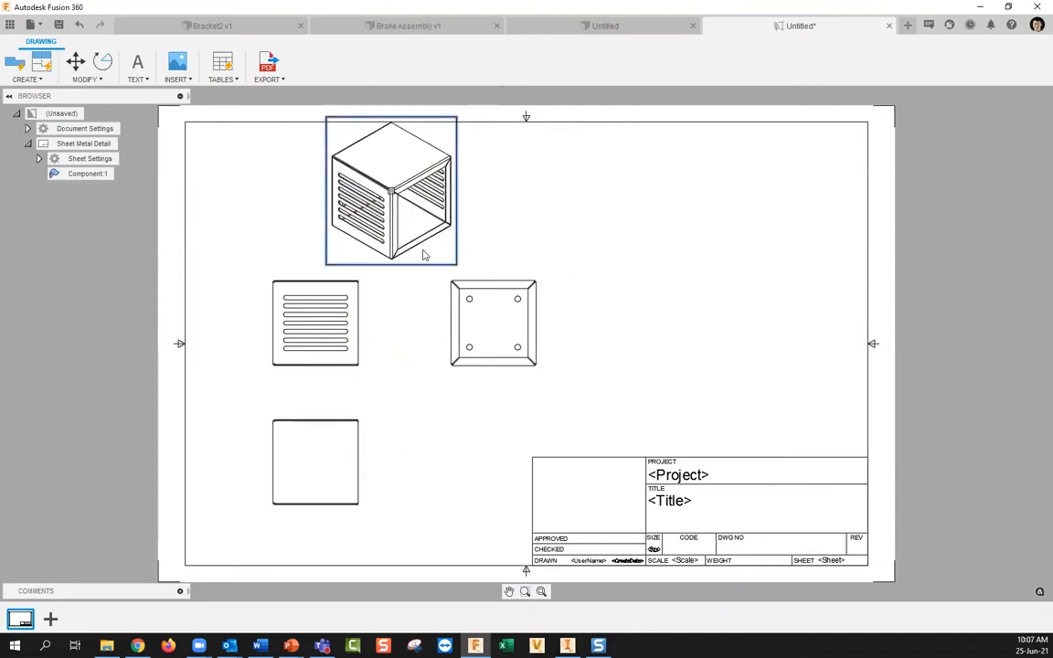
pyautogui.moveTo(425, 257); pyautogui.dragTo(446, 263)
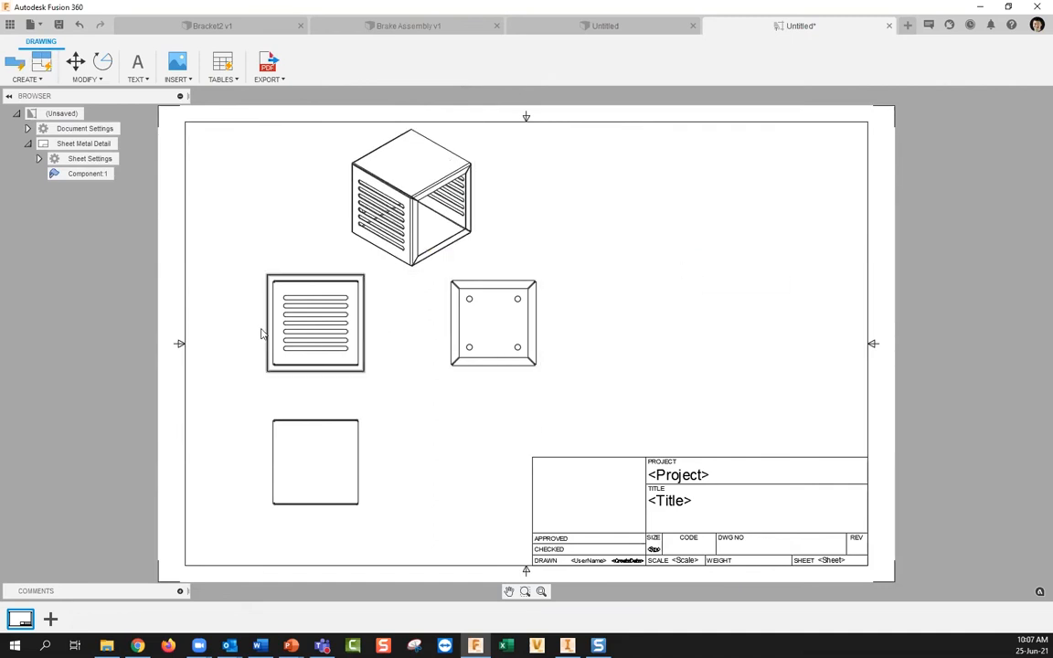
pyautogui.click(222, 61)
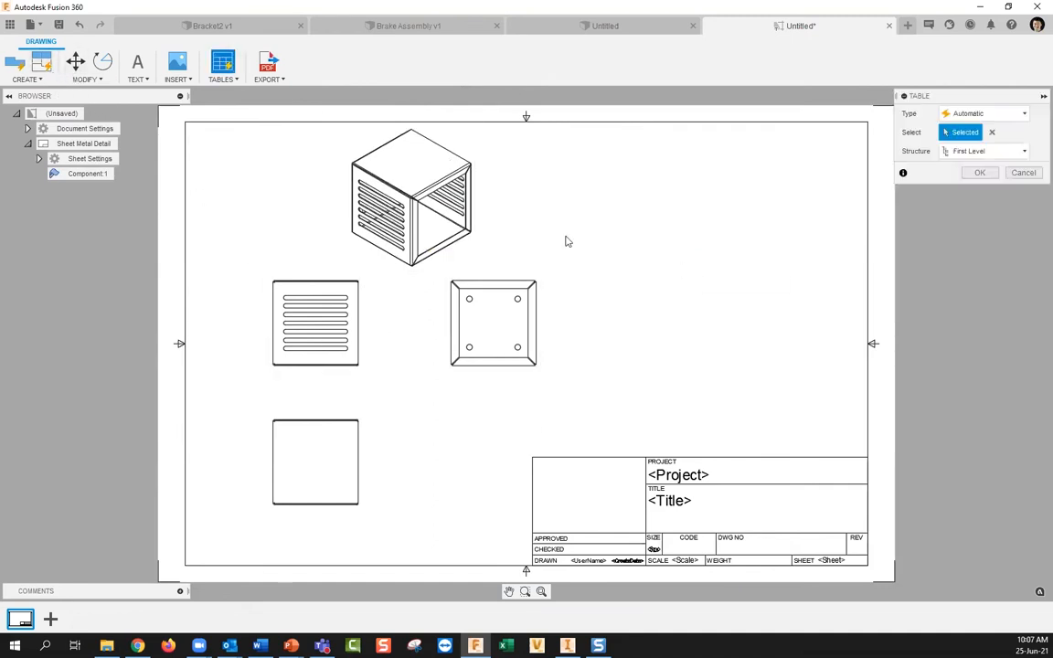
pyautogui.click(869, 457)
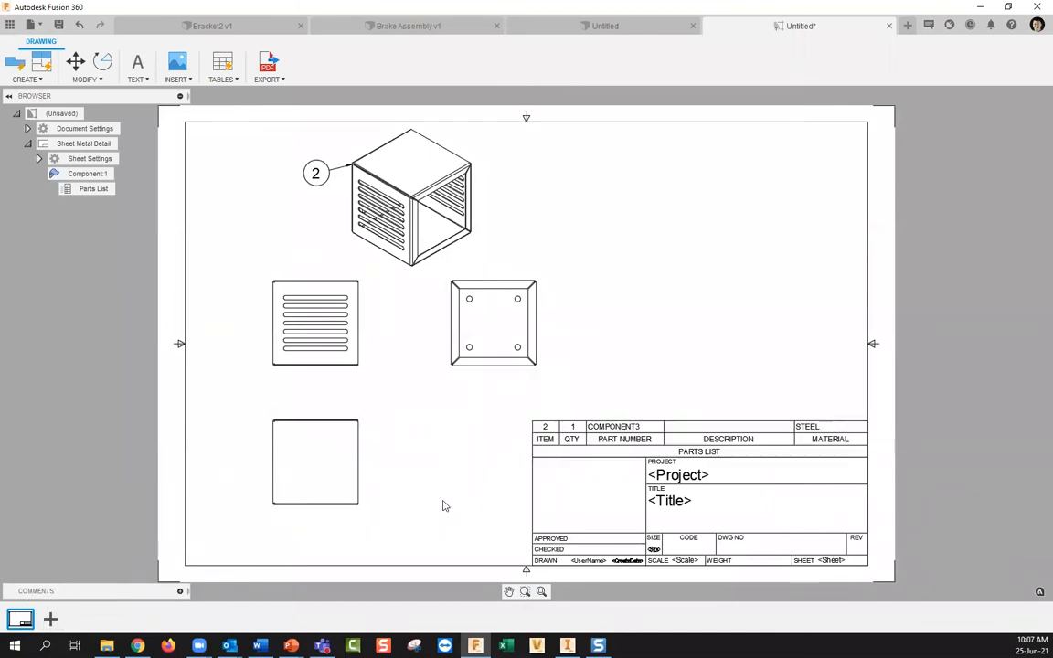
# Add a second sheet and place a Flat Pattern placeholder base view with front orientation on its left half.
pyautogui.click(53, 620)
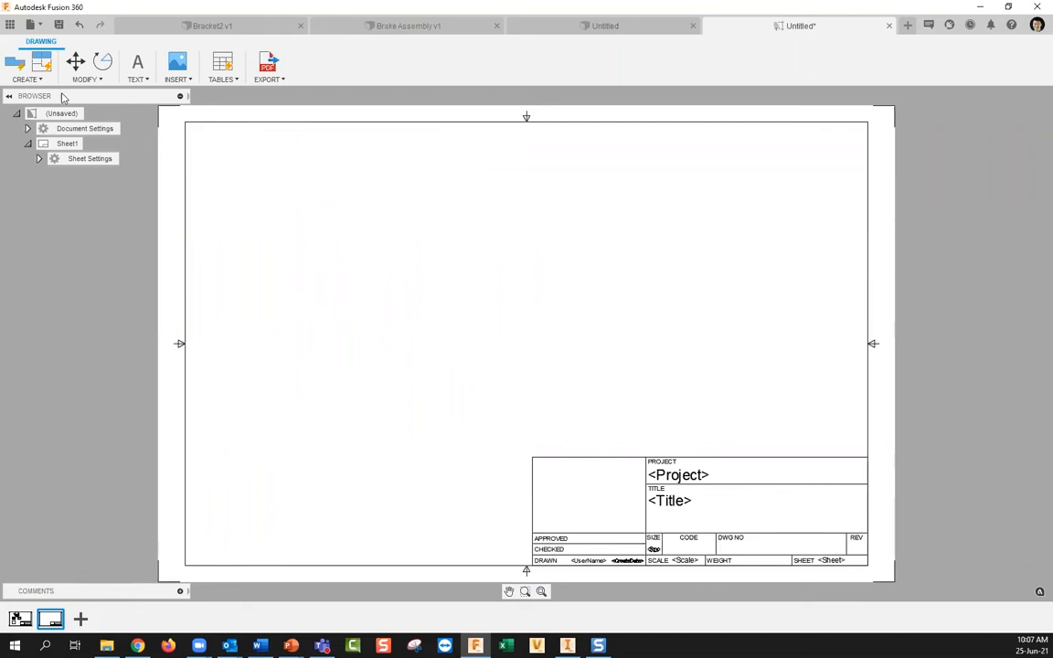
pyautogui.click(19, 72)
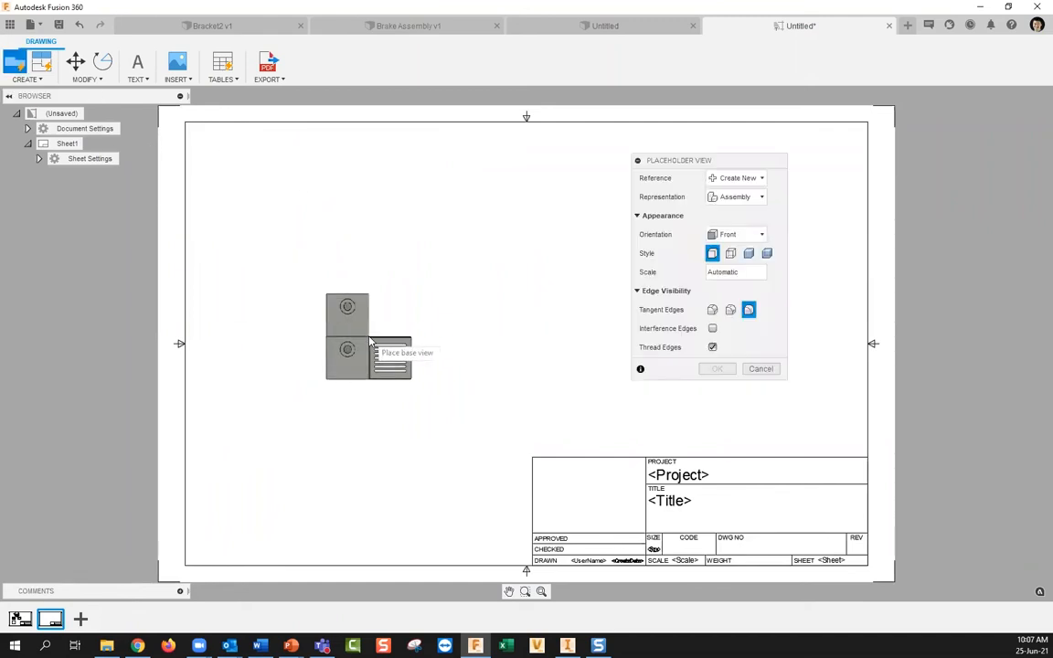
pyautogui.click(750, 197)
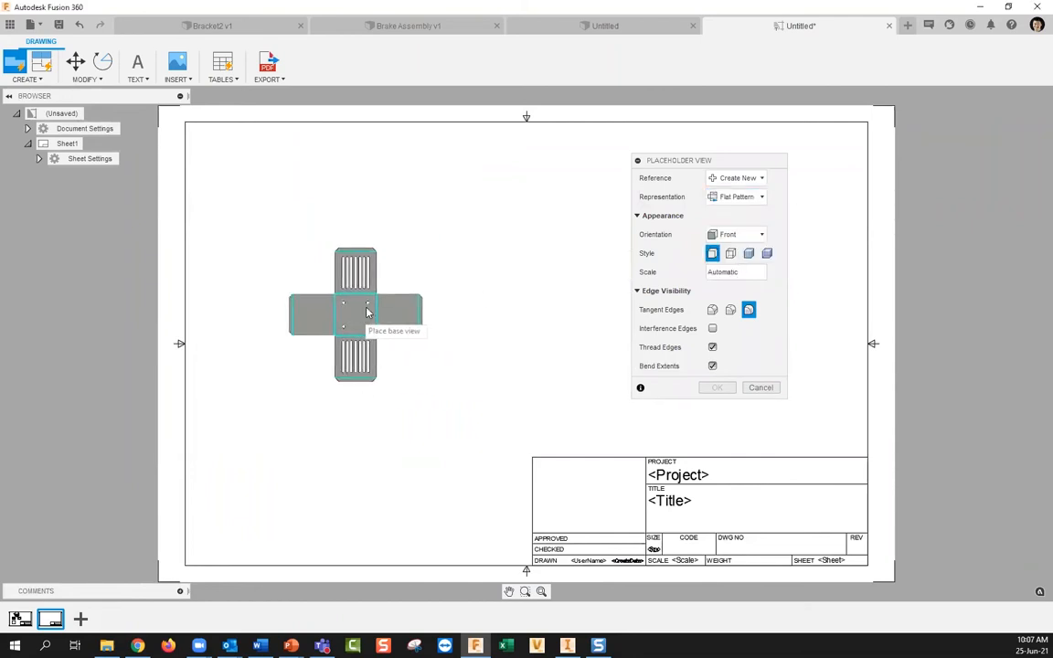
pyautogui.click(351, 302)
pyautogui.press('Return')
# Project a side view of the flat pattern and attach an automatic bend table above the title block.
pyautogui.click(52, 67)
pyautogui.click(428, 275)
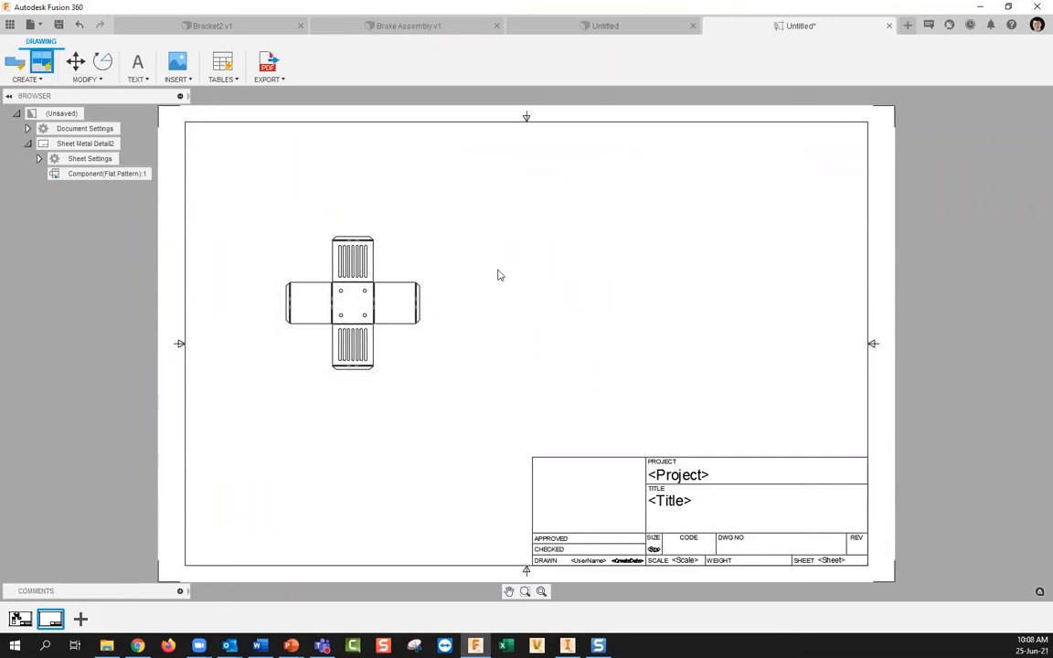
pyautogui.click(523, 248)
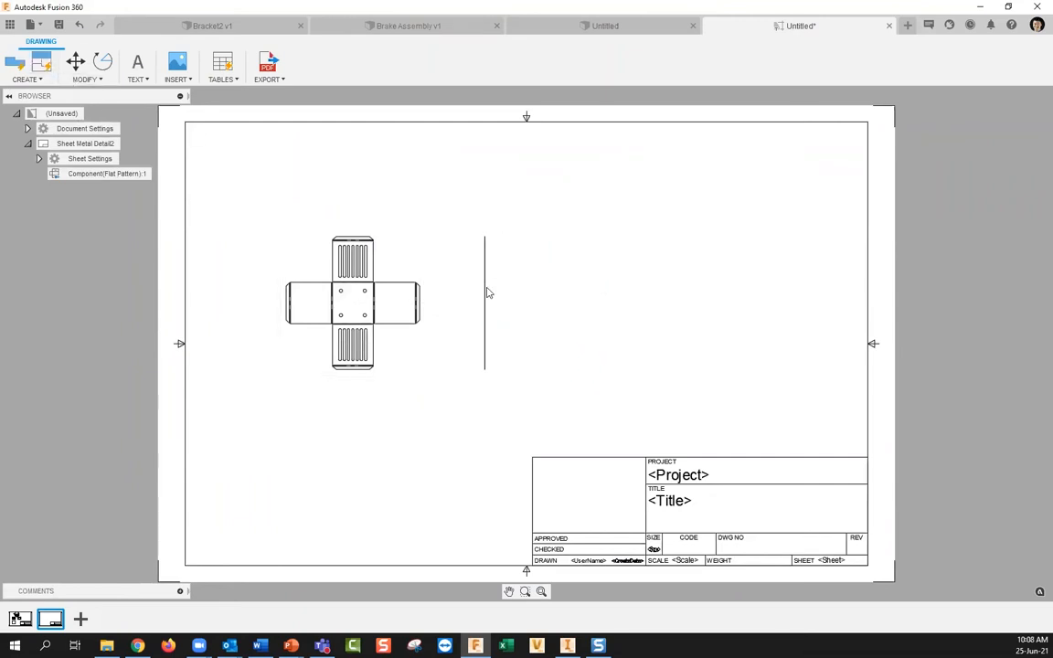
pyautogui.click(228, 70)
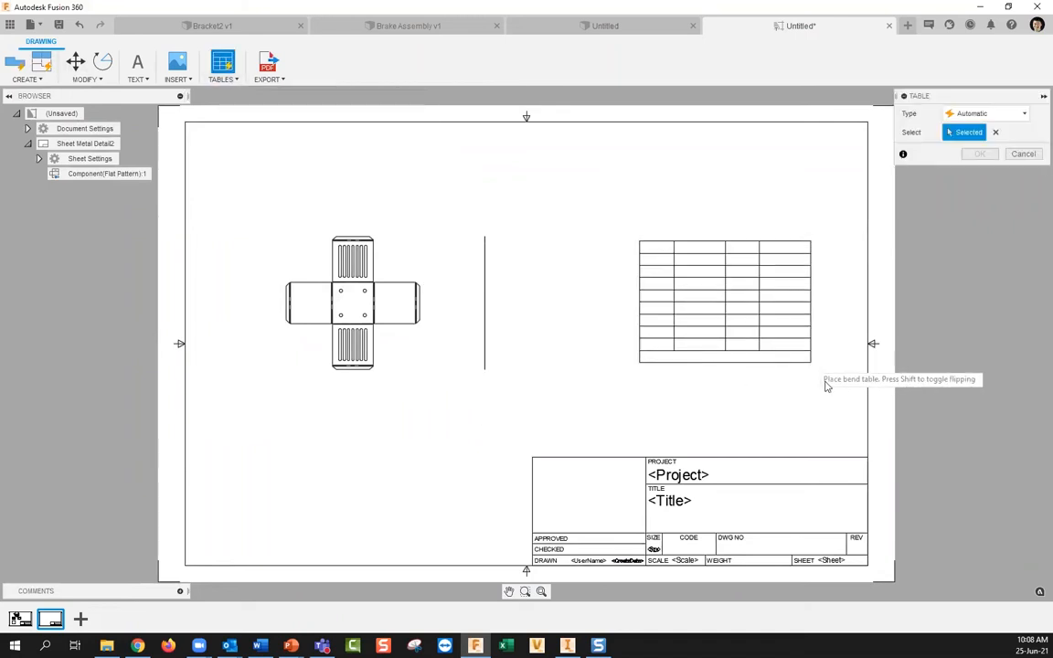
pyautogui.click(868, 457)
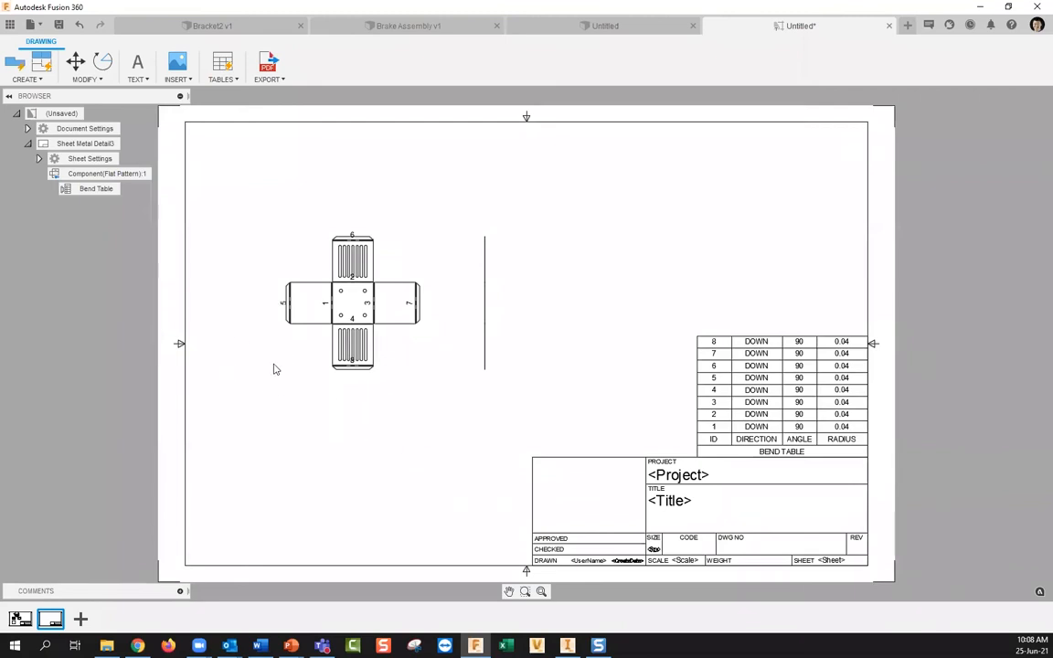
# Save the drawing template as Sheet_Metal_Test_1 in the Webinar 64 - Drawings Update July 2021 folder.
pyautogui.click(58, 25)
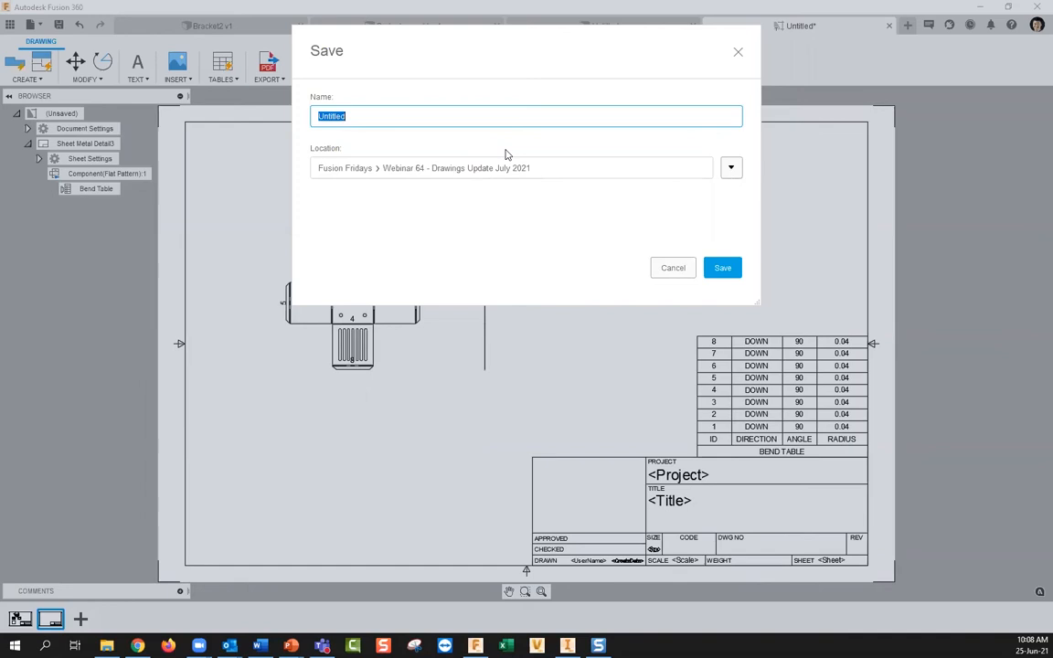
pyautogui.write('Sheet_Metal_Test_1')
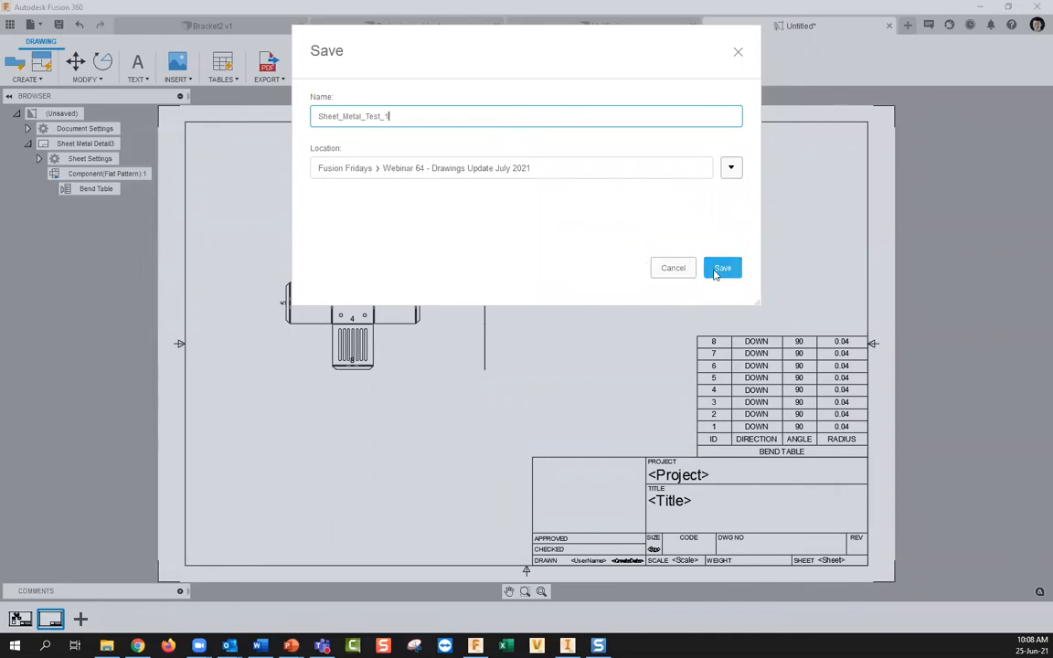
pyautogui.click(719, 269)
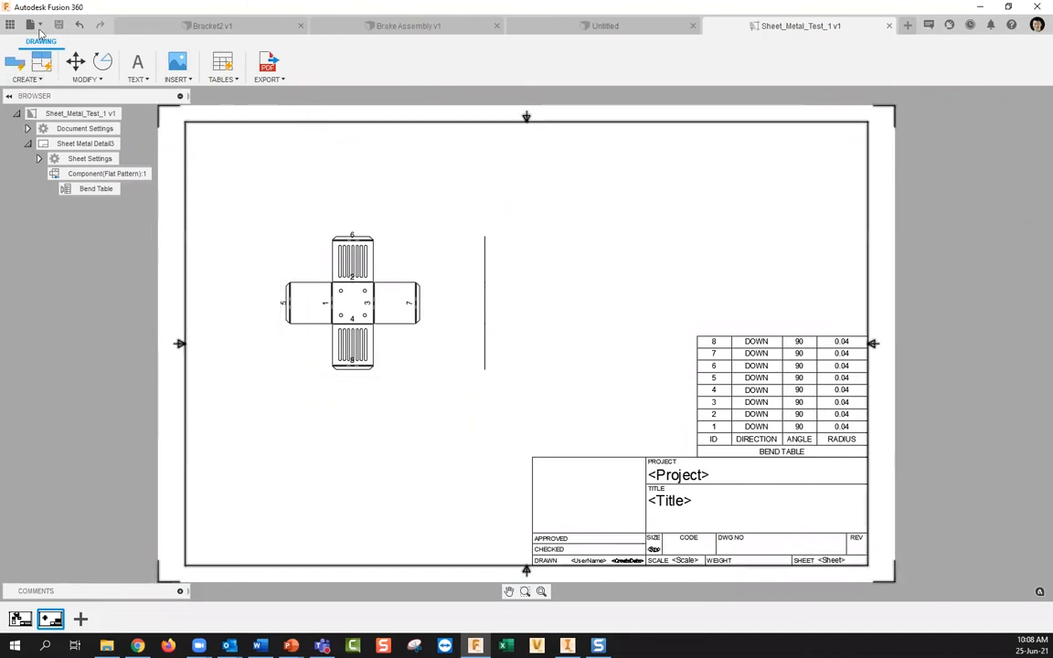
# Browse the Fusion Fridays project folders and search the project for "sheet metal".
pyautogui.click(10, 25)
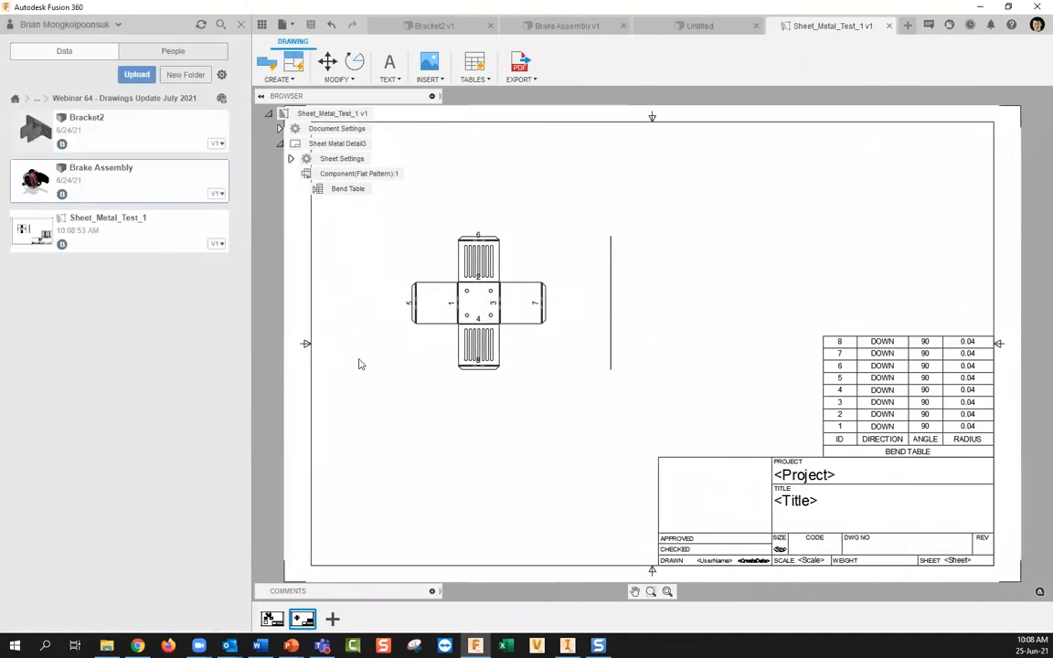
pyautogui.click(47, 118)
pyautogui.scroll(-20, 163, 299)
pyautogui.scroll(20, 136, 314)
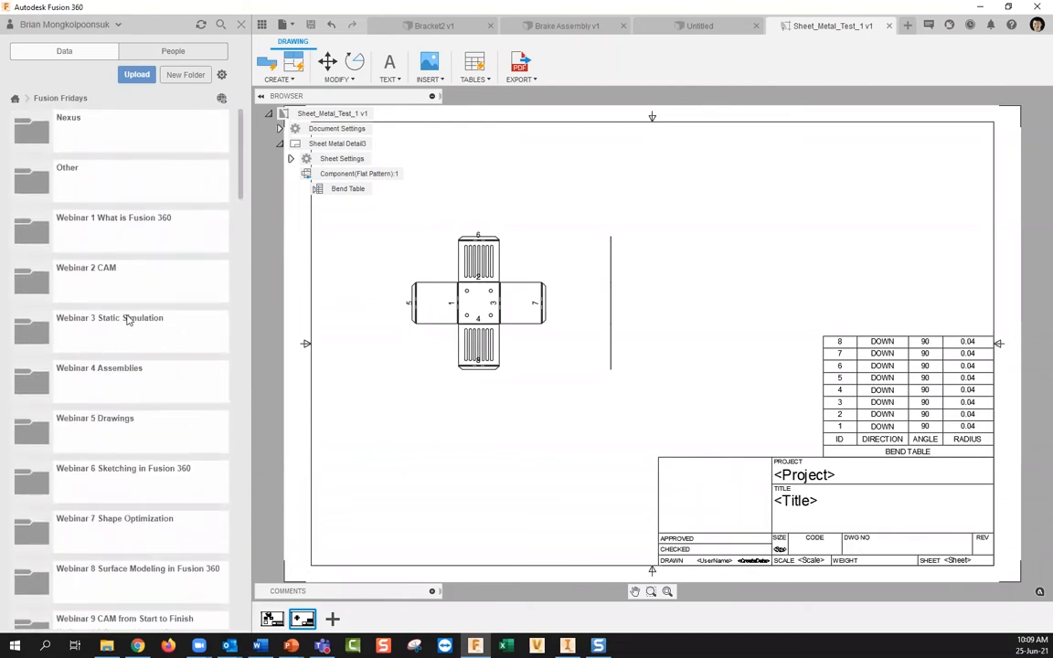
pyautogui.scroll(-1, 128, 319)
pyautogui.scroll(1, 124, 319)
pyautogui.click(221, 25)
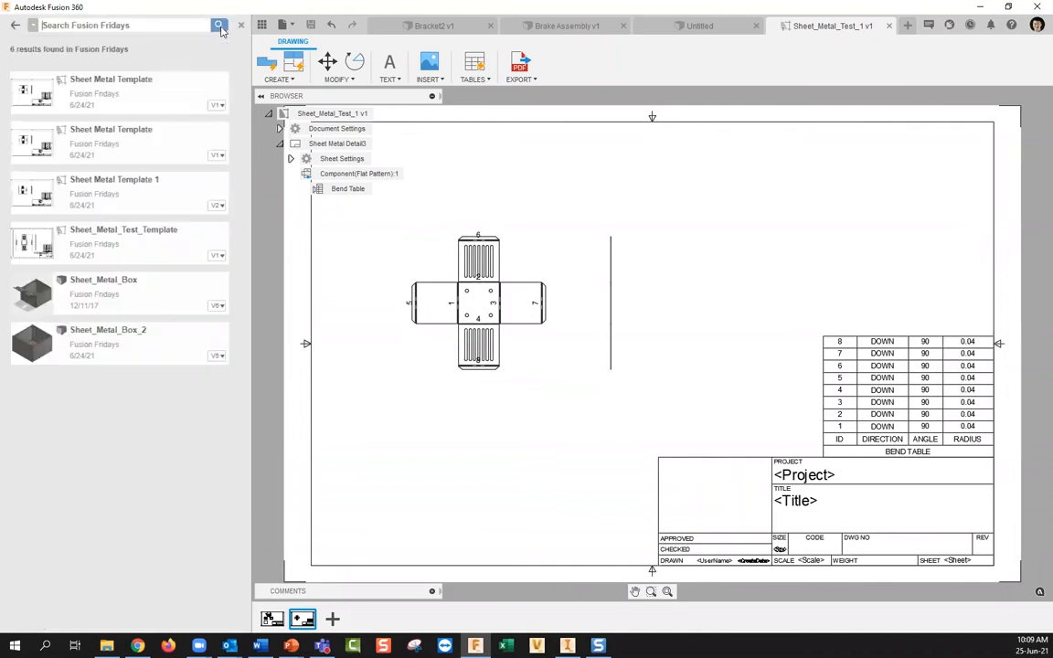
pyautogui.write('sheet metal')
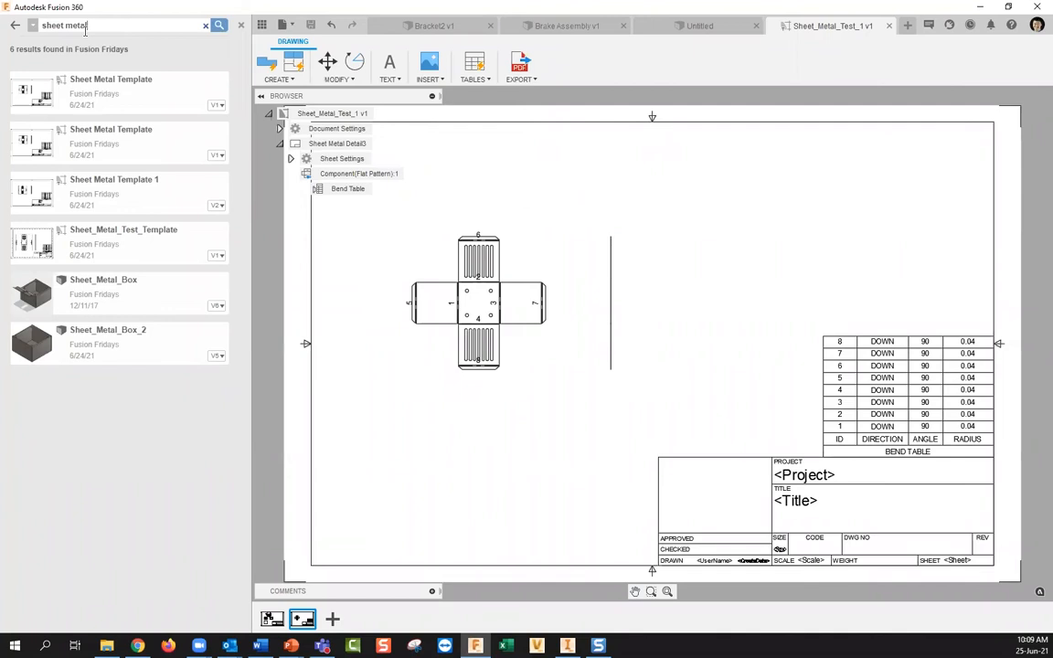
pyautogui.click(85, 28)
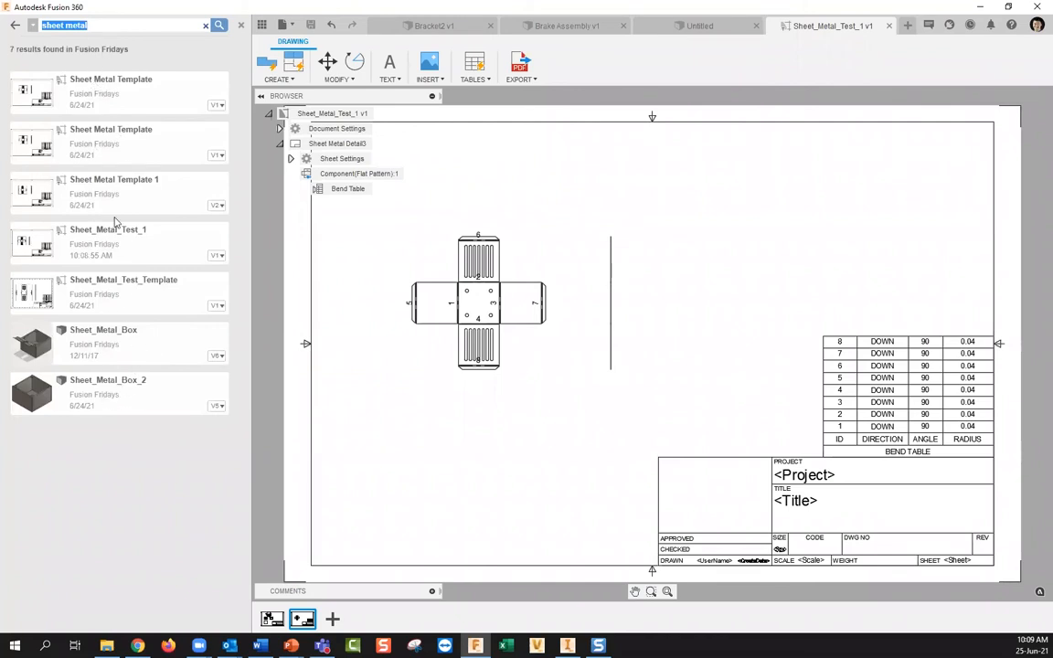
# Open the Sheet_Metal_Box_2 design from the search results and hide the project file list.
pyautogui.click(153, 407)
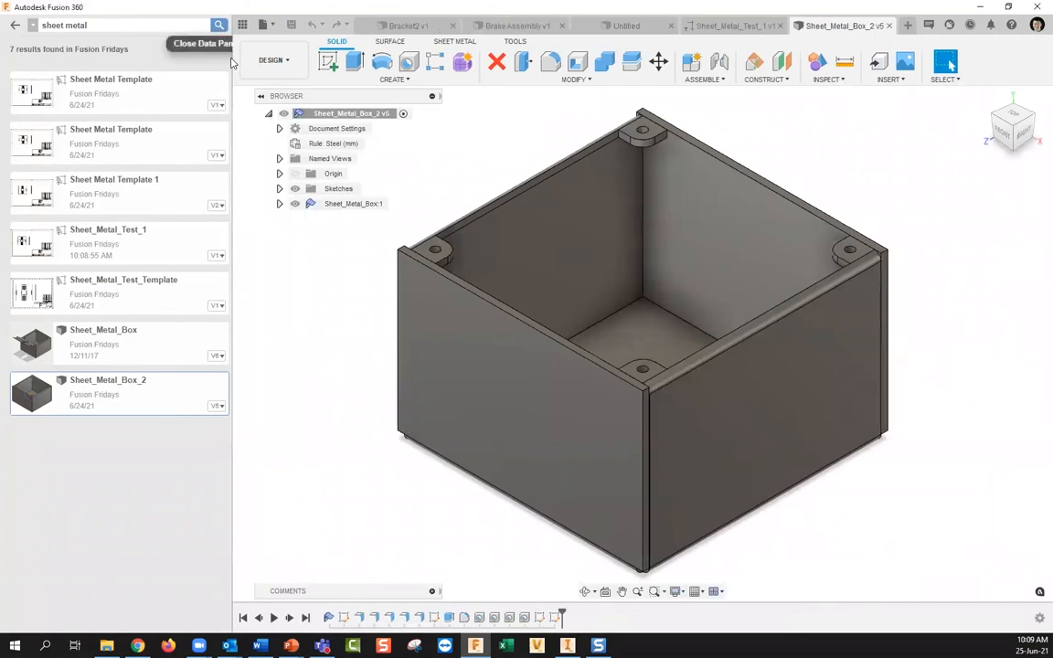
pyautogui.click(241, 28)
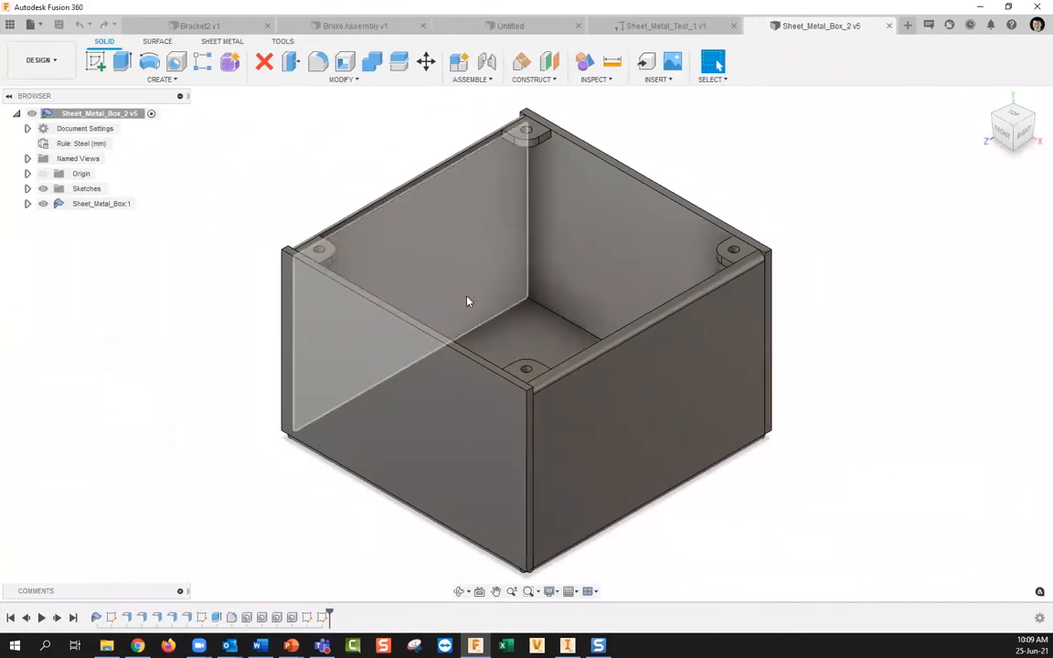
pyautogui.scroll(-3, 467, 300)
pyautogui.scroll(1, 509, 219)
pyautogui.moveTo(644, 397); pyautogui.dragTo(671, 394, button='middle')
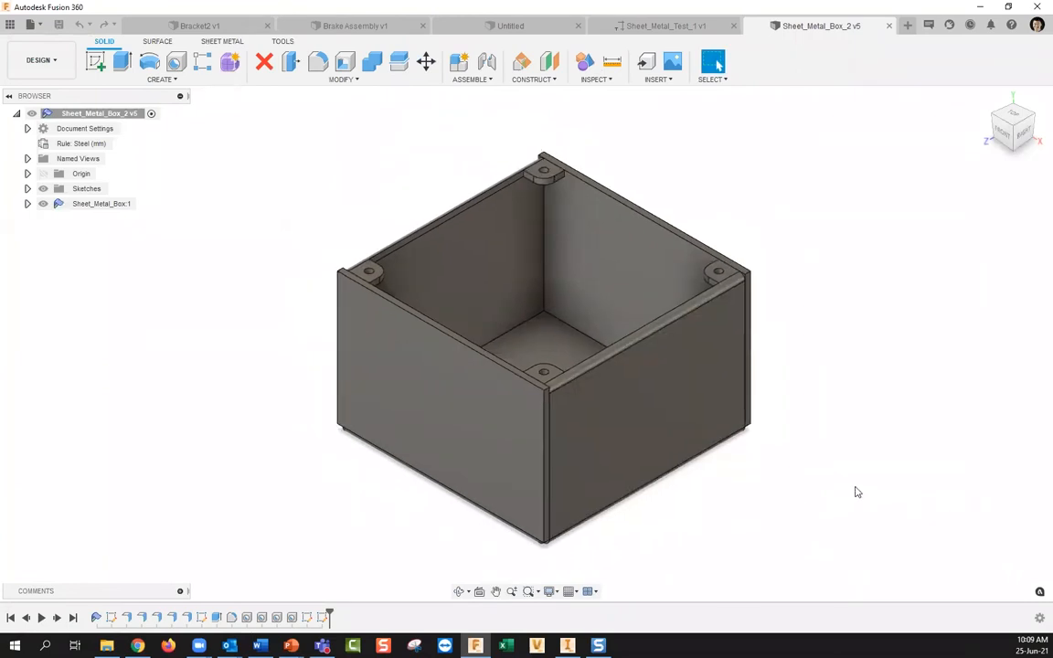
# Create a full-assembly drawing of the sheet metal box using the Sheet_Metal_Test_1 template from the Webinar 64 drawings folder.
pyautogui.click(34, 25)
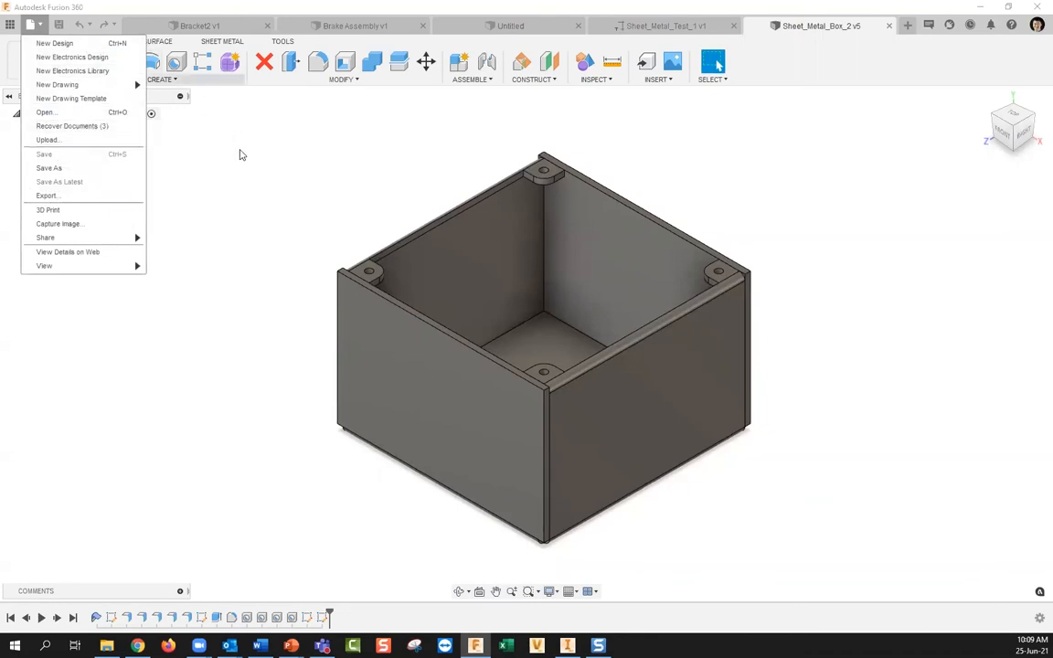
pyautogui.click(238, 154)
pyautogui.click(42, 62)
pyautogui.moveTo(66, 223)
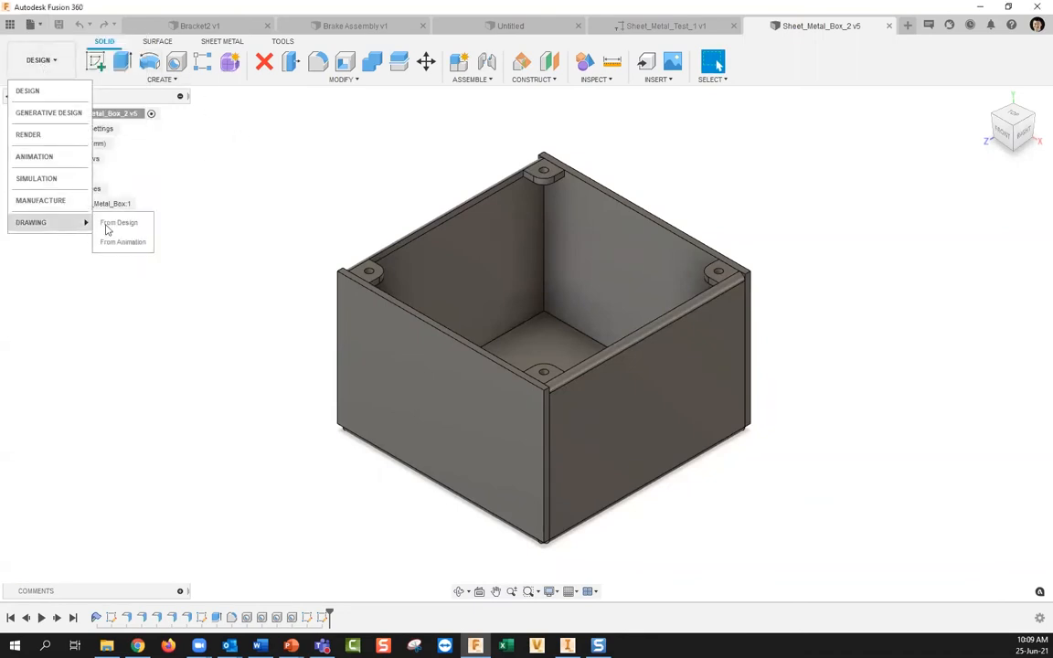
pyautogui.click(117, 224)
pyautogui.moveTo(654, 171); pyautogui.dragTo(216, 183)
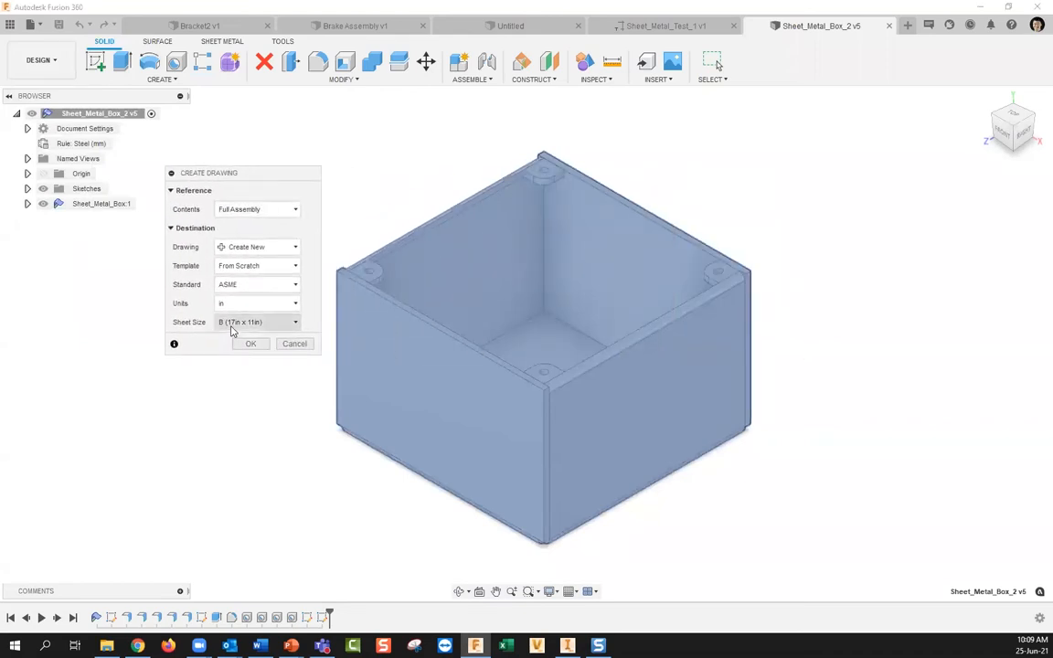
pyautogui.click(258, 266)
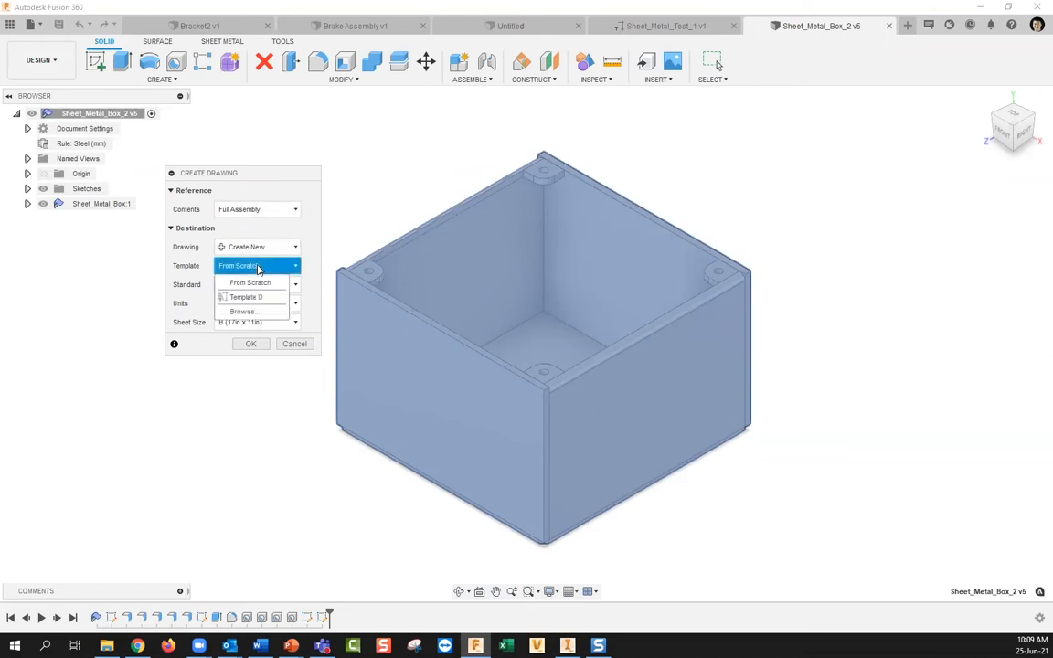
pyautogui.click(243, 311)
pyautogui.scroll(-10, 562, 335)
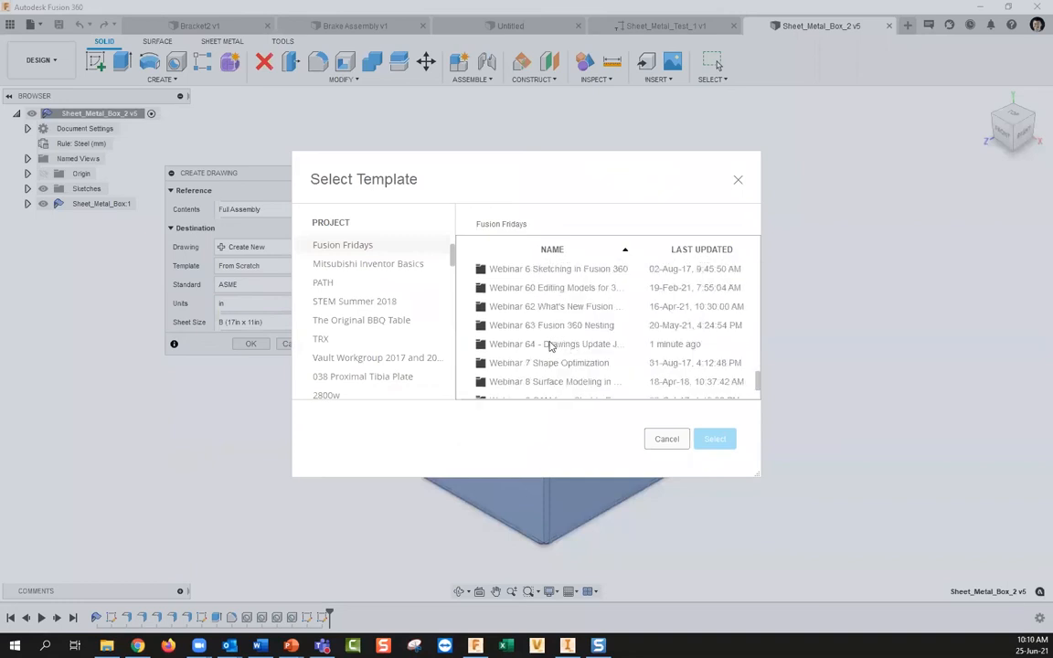
pyautogui.doubleClick(550, 344)
pyautogui.doubleClick(540, 274)
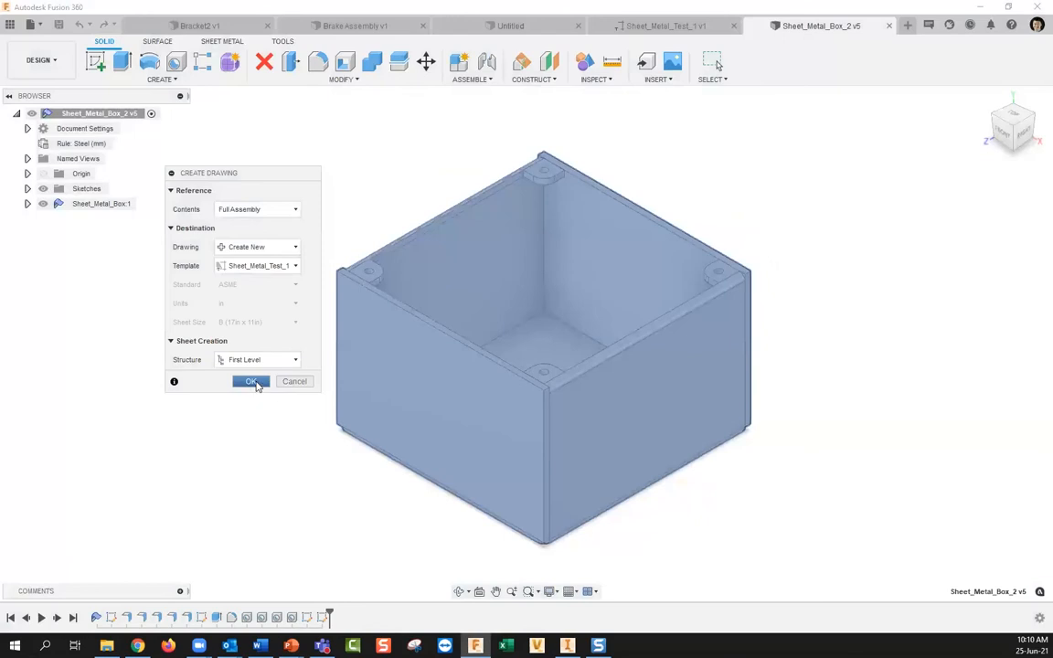
pyautogui.click(254, 383)
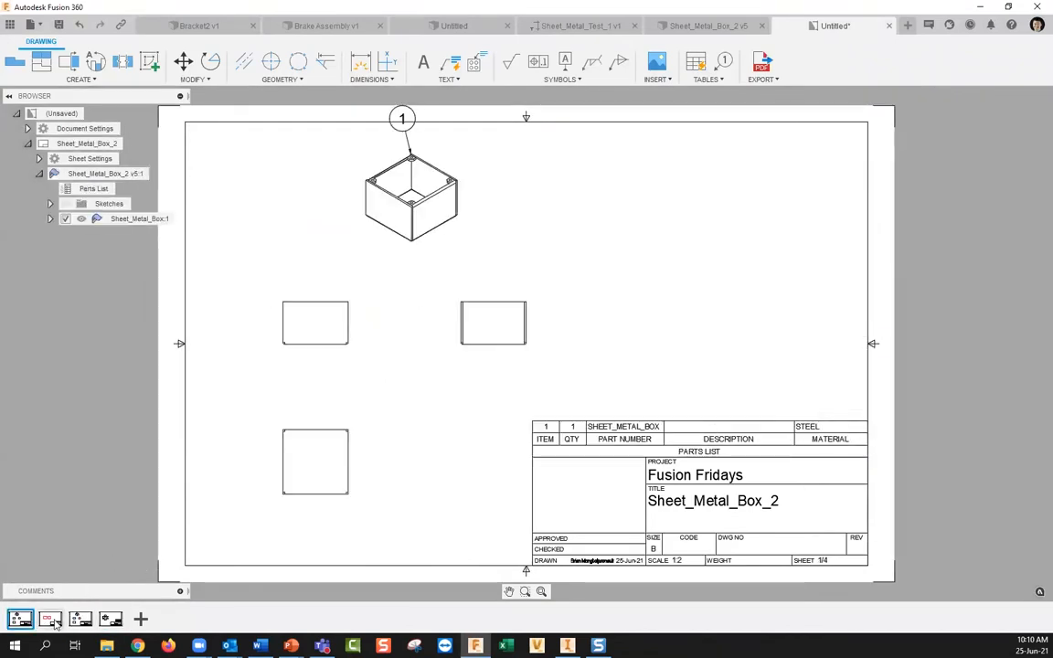
# Check the second sheet, and move the isometric box view on the first sheet slightly down, closer to the front and side views.
pyautogui.click(51, 619)
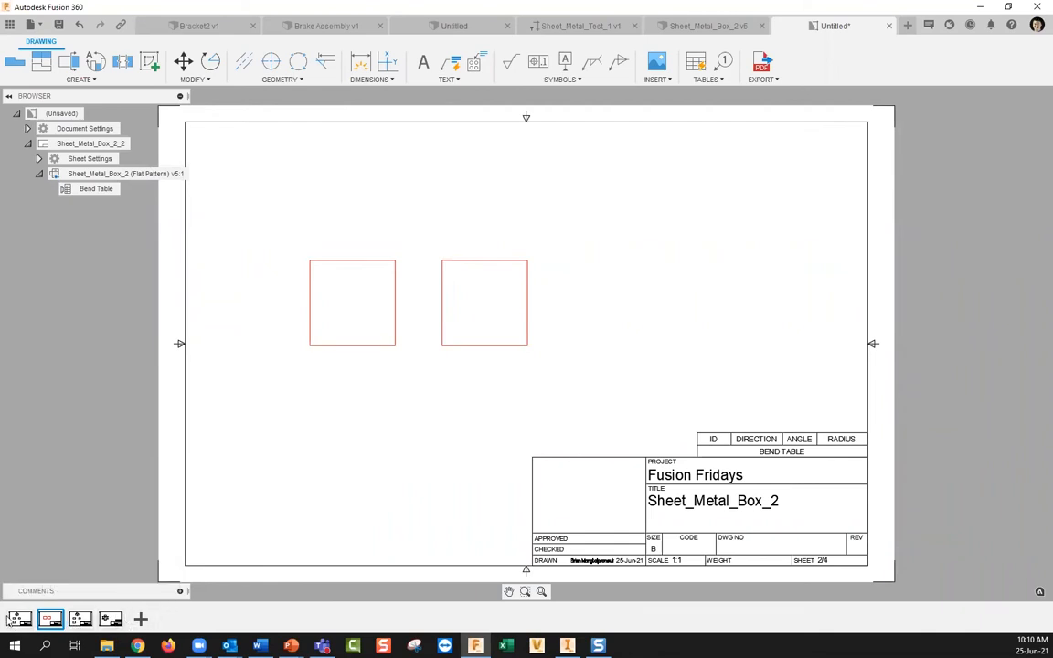
pyautogui.click(13, 619)
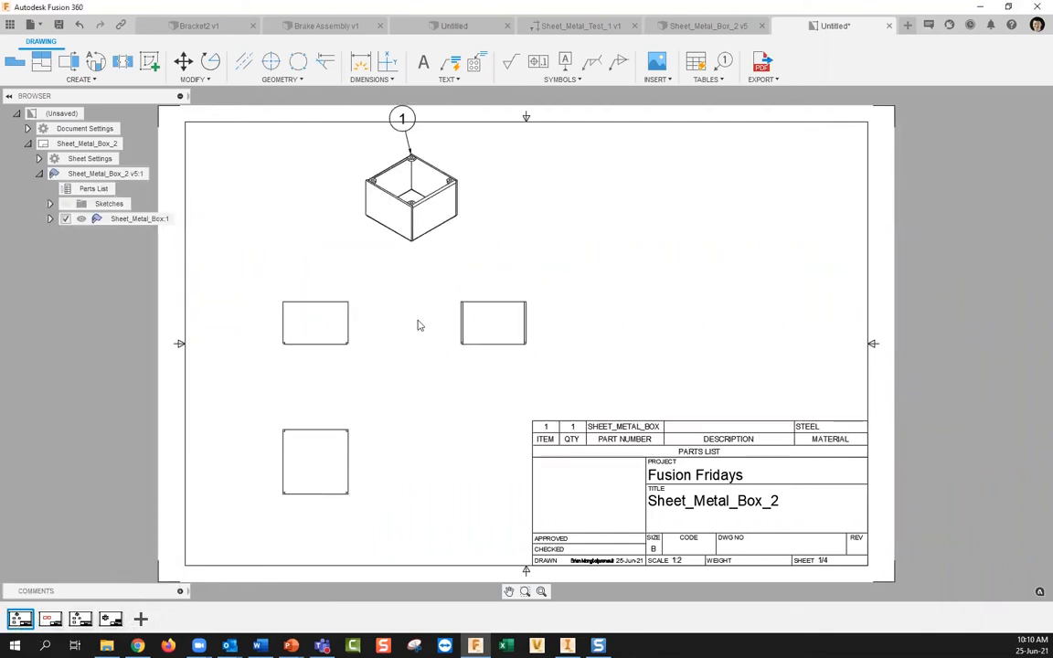
pyautogui.moveTo(432, 235); pyautogui.dragTo(425, 258)
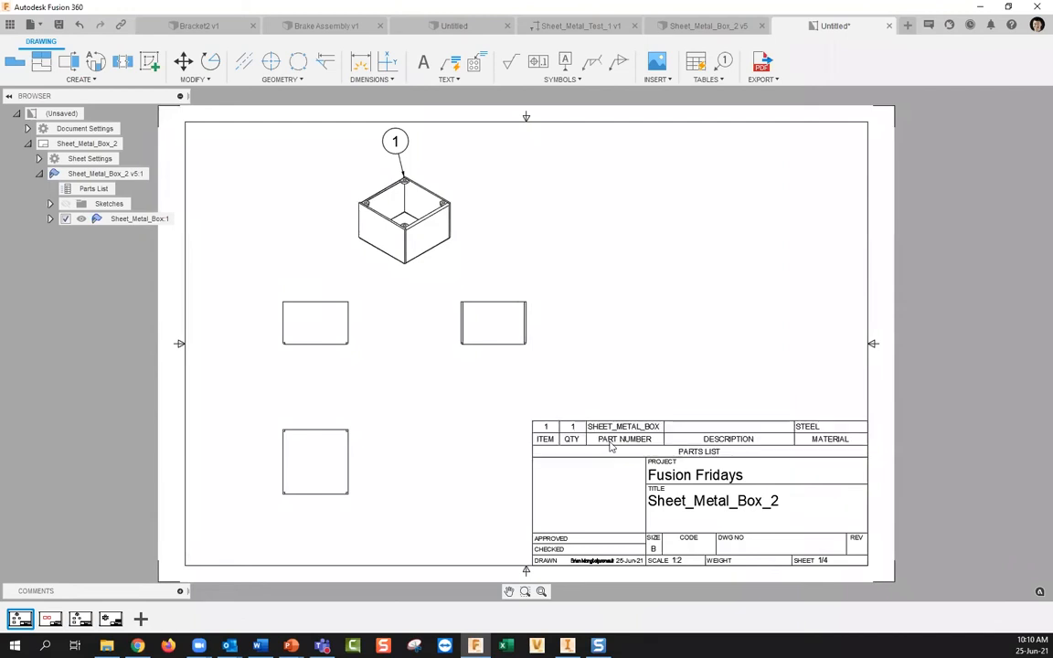
# Review the second, third and fourth sheets, examining their flat pattern views, parts list and bend tables.
pyautogui.click(51, 619)
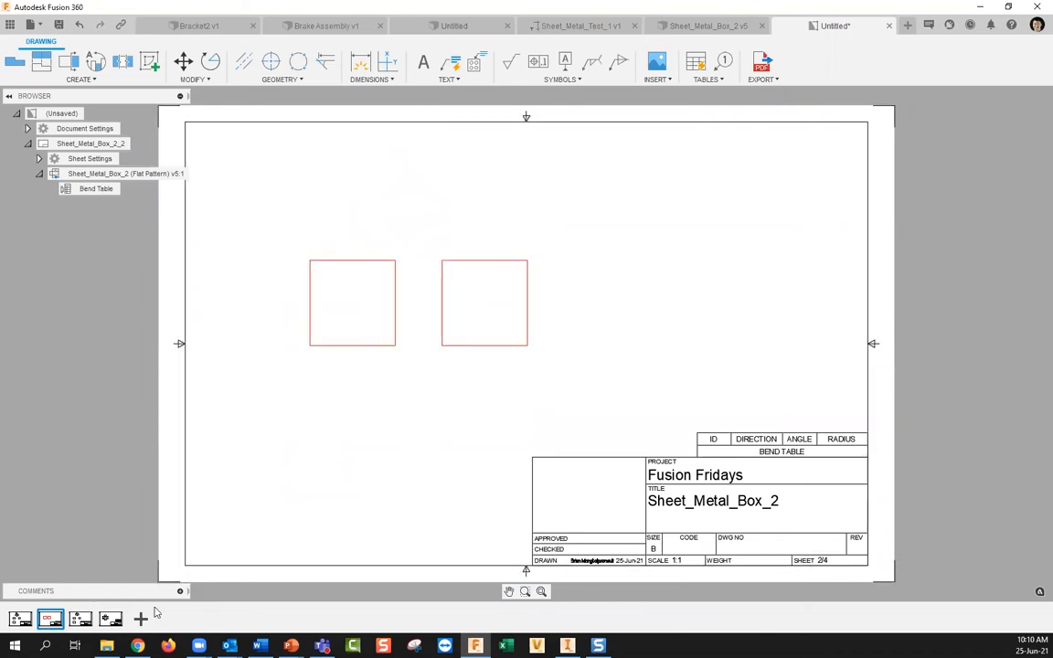
pyautogui.click(81, 622)
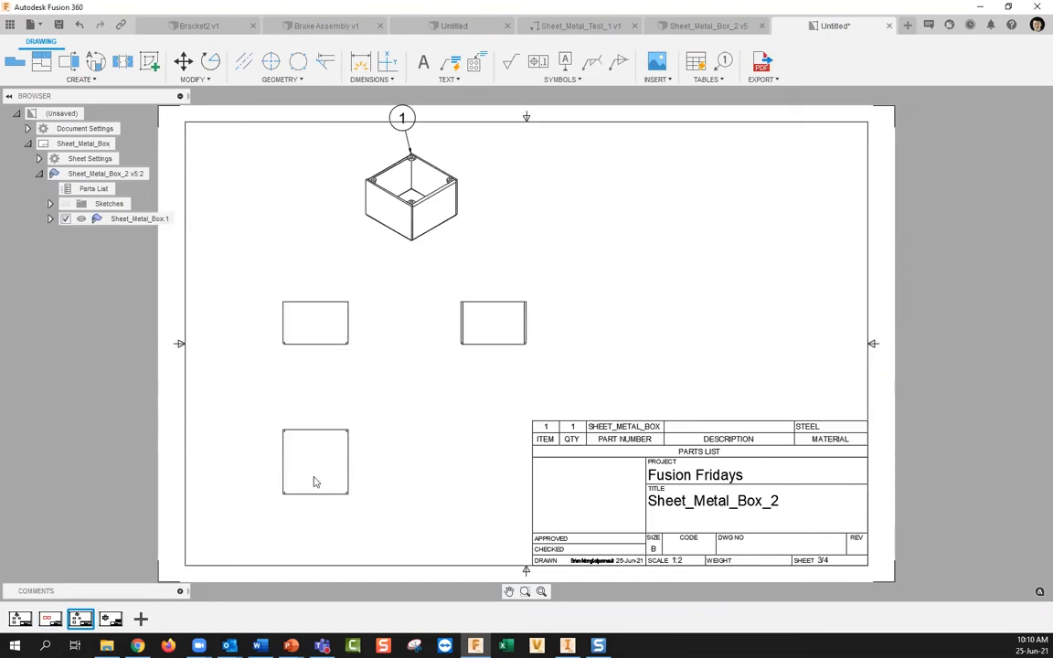
pyautogui.click(110, 620)
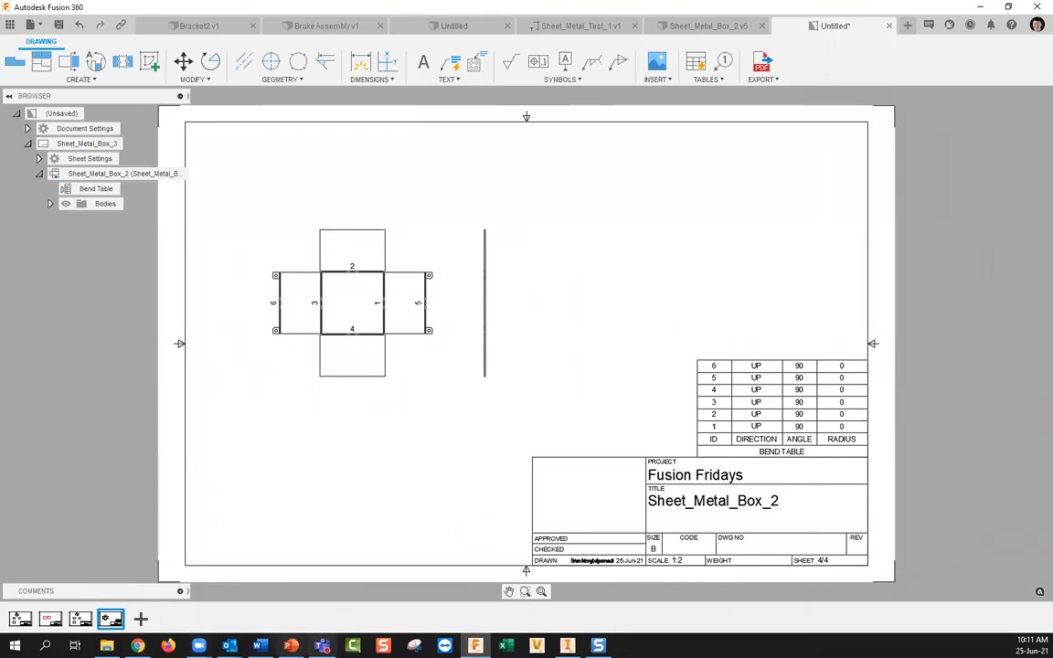
pyautogui.moveTo(291, 645)
pyautogui.click(298, 611)
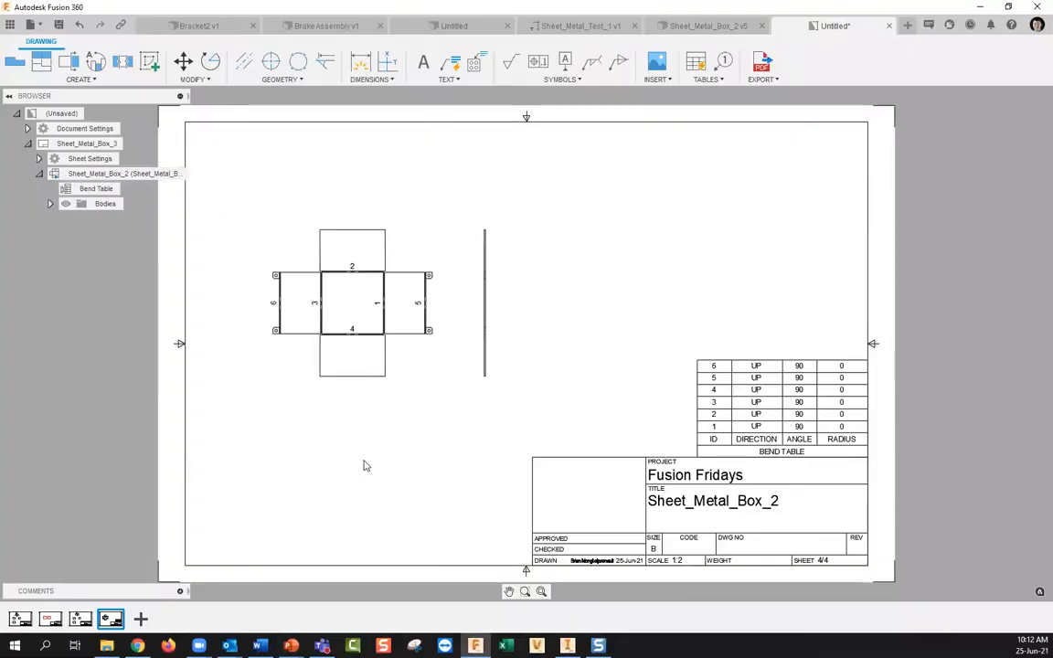
# Create a from-scratch drawing of the full Bracket2 assembly and place its base view left of the sheet's centre.
pyautogui.click(196, 26)
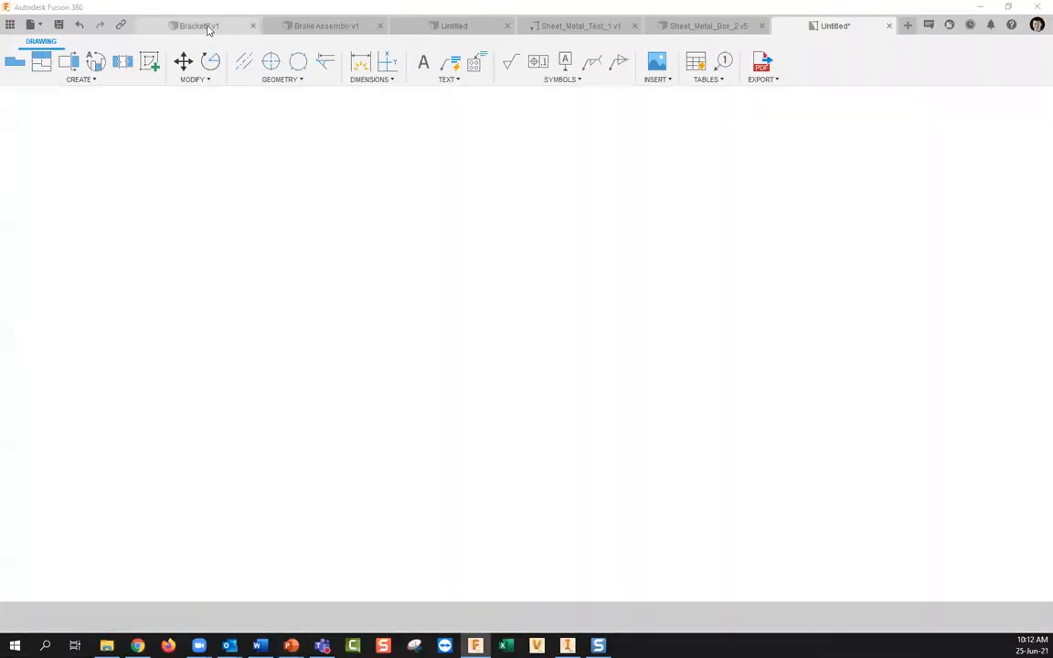
pyautogui.click(40, 60)
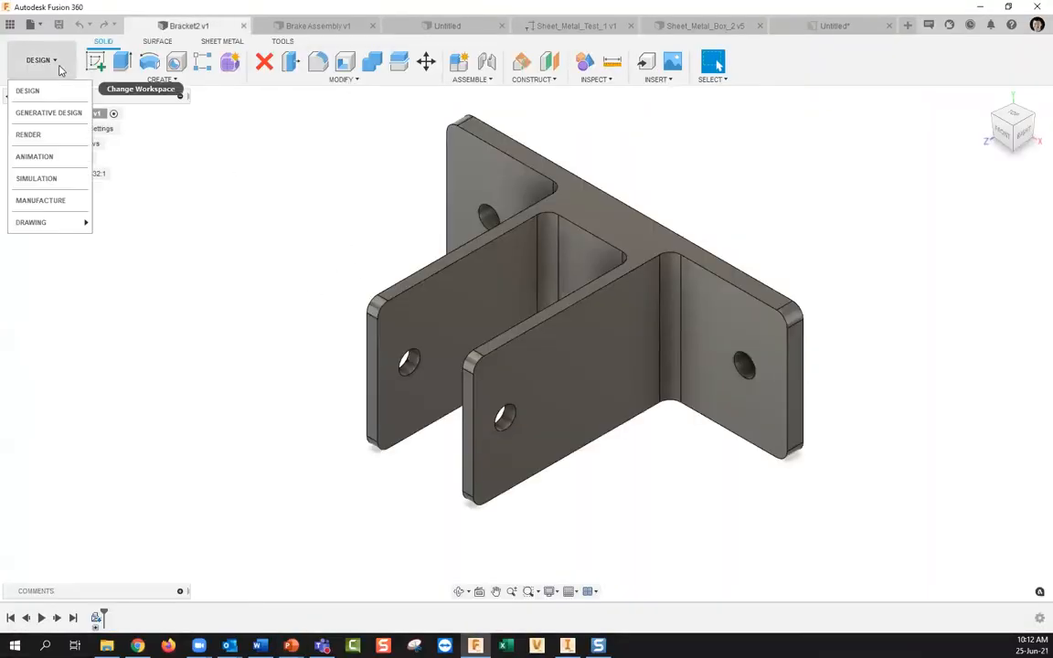
pyautogui.moveTo(37, 222)
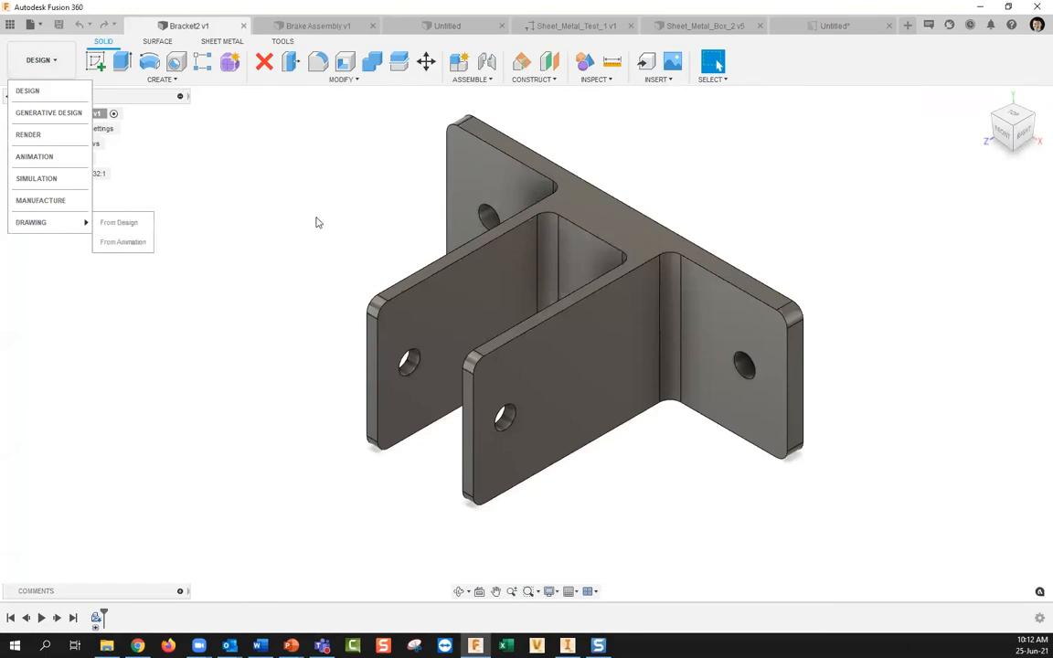
pyautogui.click(119, 223)
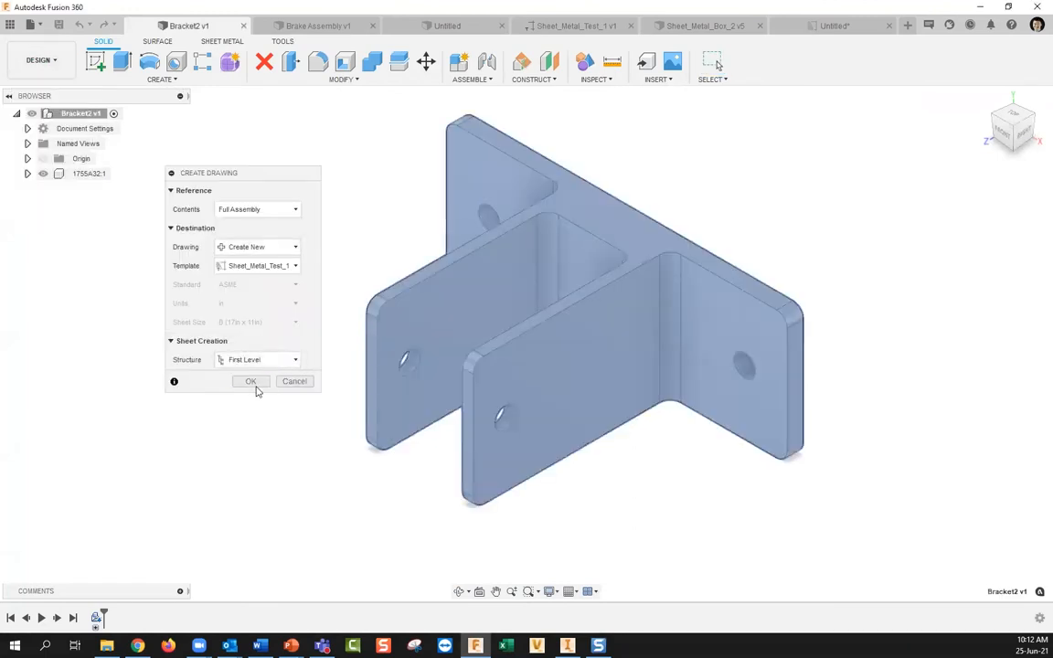
pyautogui.click(259, 267)
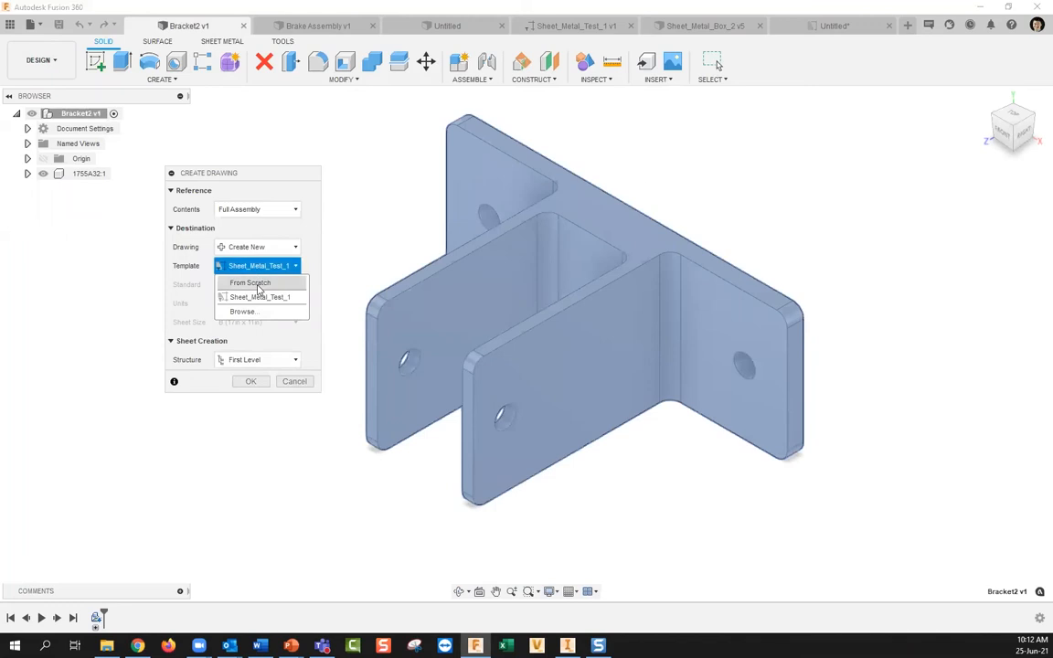
pyautogui.click(258, 283)
pyautogui.click(252, 347)
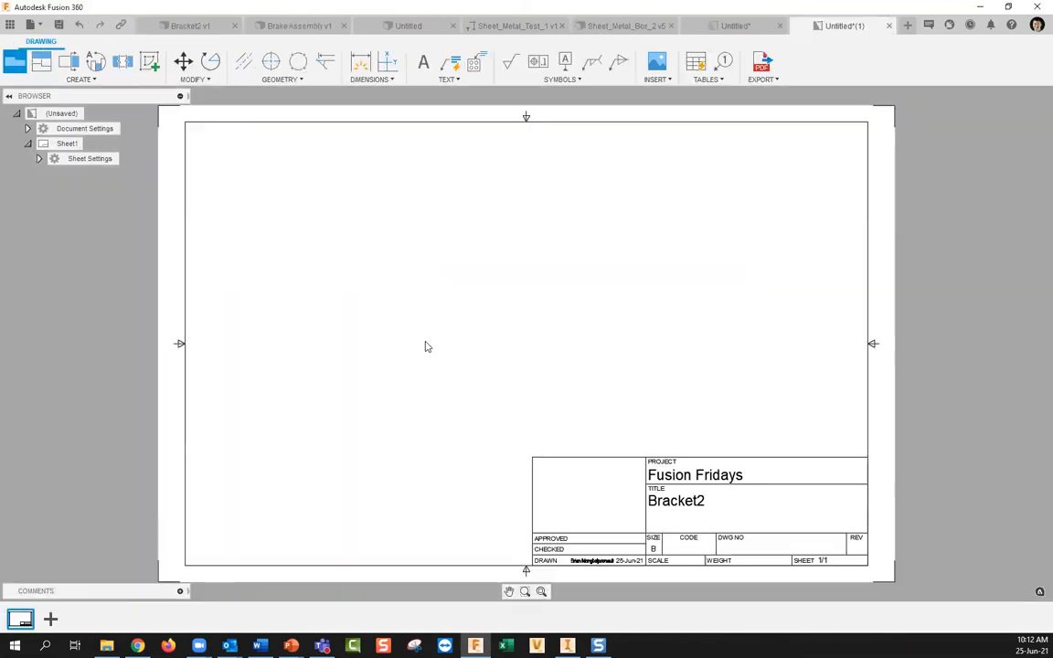
pyautogui.click(340, 343)
pyautogui.press('Return')
# Dimension the overall width of the bracket's base view, placing the dimension below it.
pyautogui.scroll(1, 361, 343)
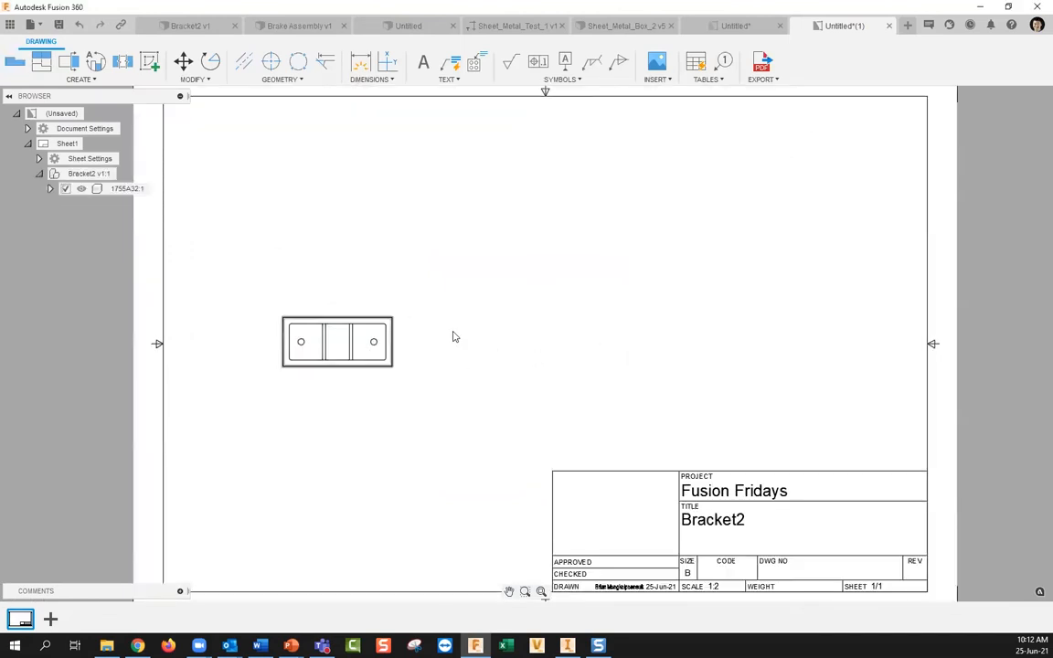
pyautogui.scroll(-2, 525, 384)
pyautogui.moveTo(582, 406)
pyautogui.mouseDown(button='middle')
pyautogui.moveTo(581, 376)
pyautogui.moveTo(568, 402)
pyautogui.mouseUp(button='middle')
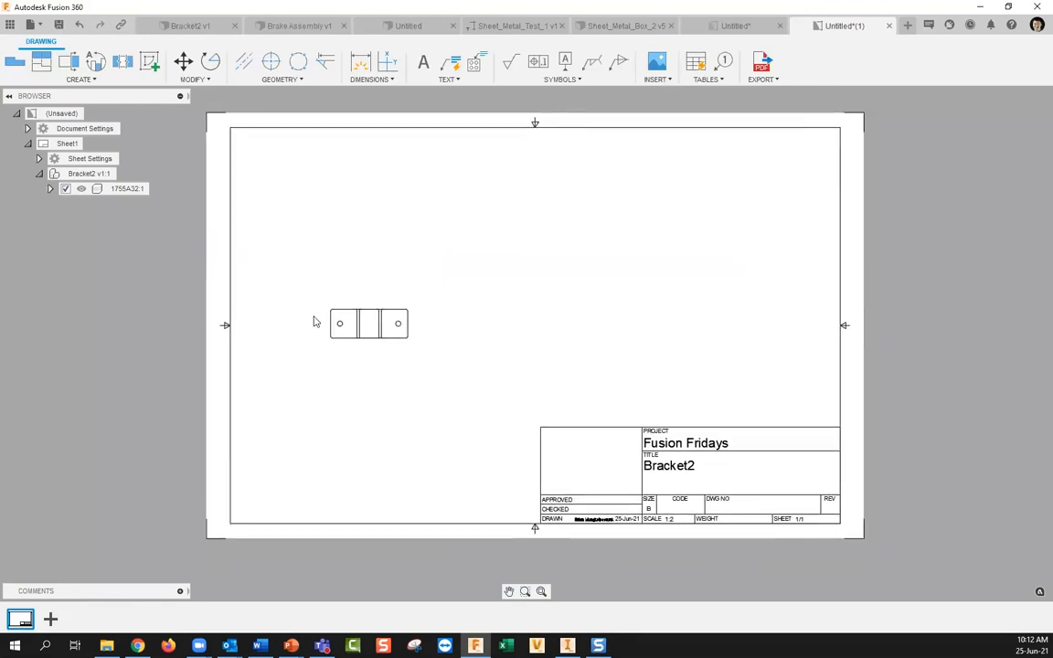
pyautogui.press('d')
pyautogui.scroll(2, 361, 338)
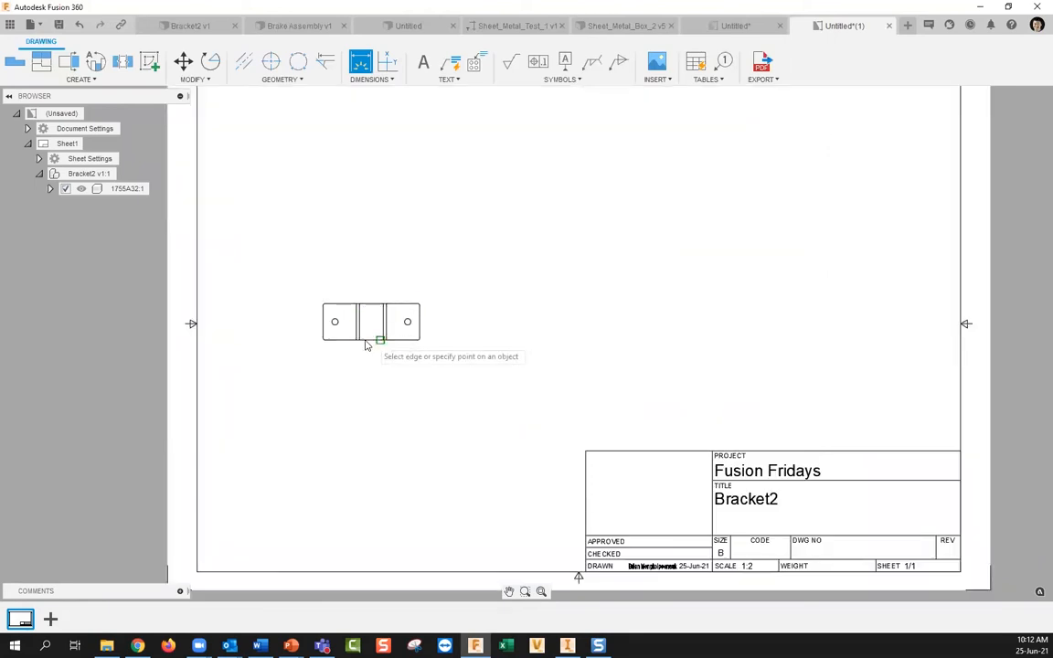
pyautogui.click(324, 338)
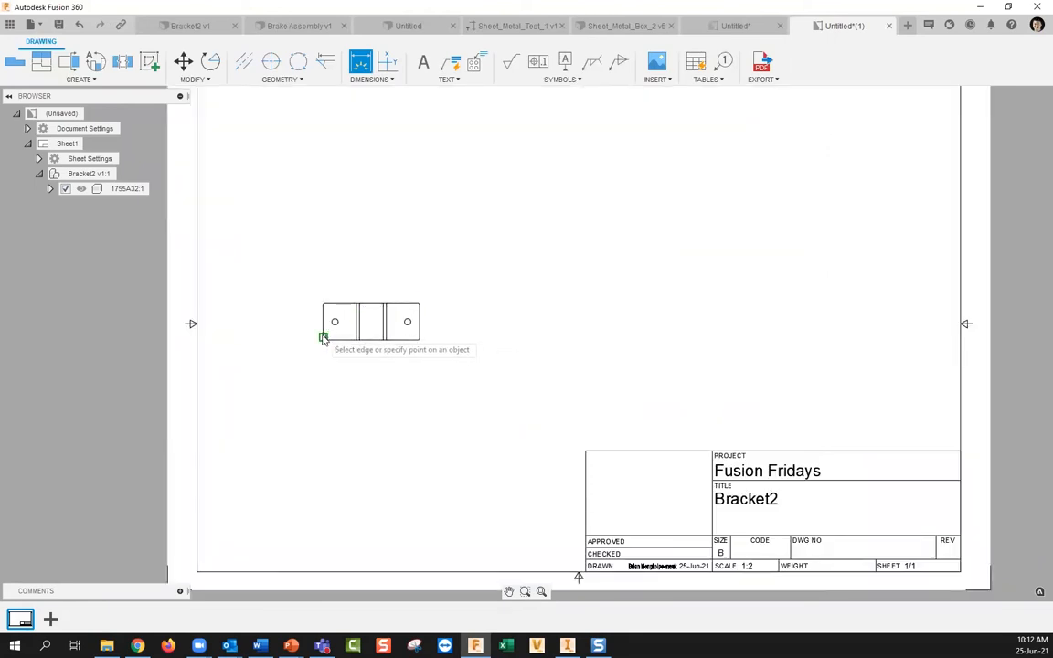
pyautogui.click(420, 340)
pyautogui.click(407, 370)
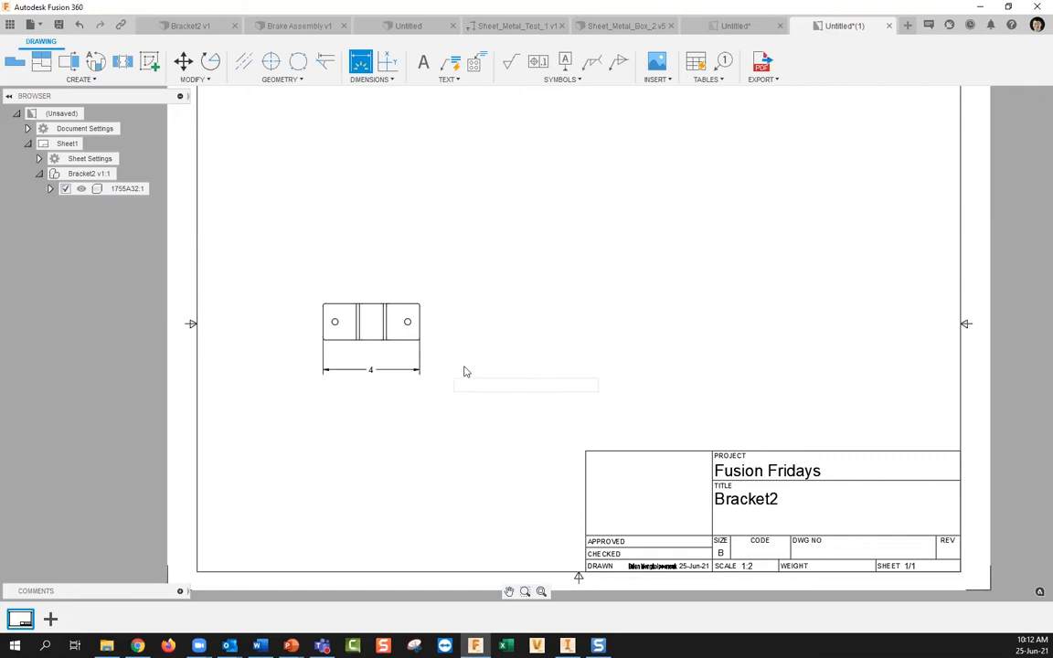
pyautogui.press('Escape')
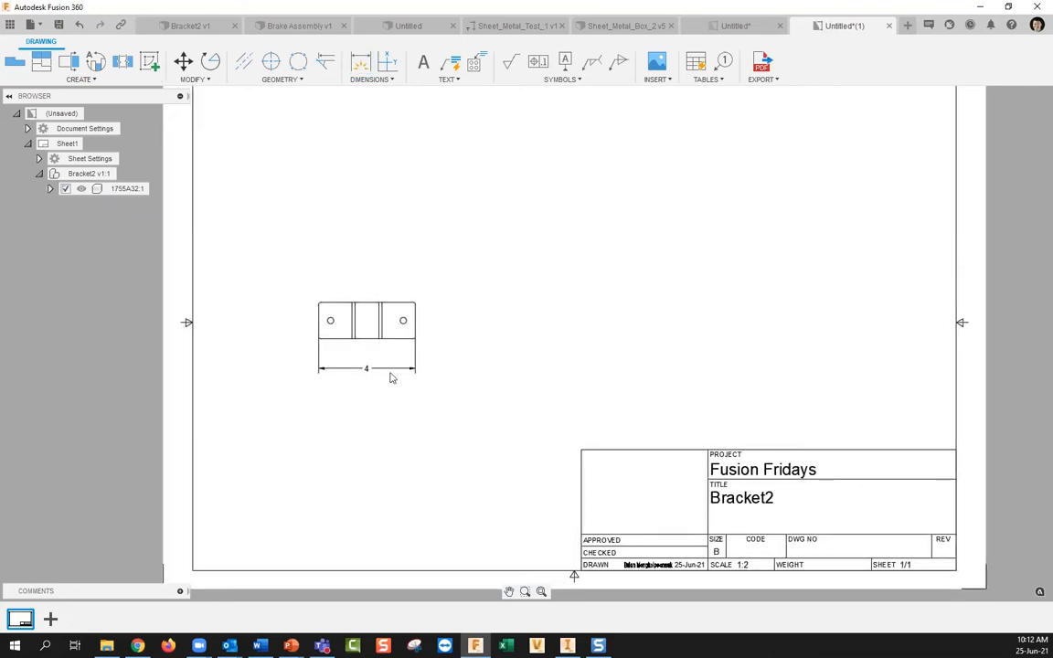
# Turn on alternate units for the bracket's overall width dimension.
pyautogui.scroll(2, 399, 392)
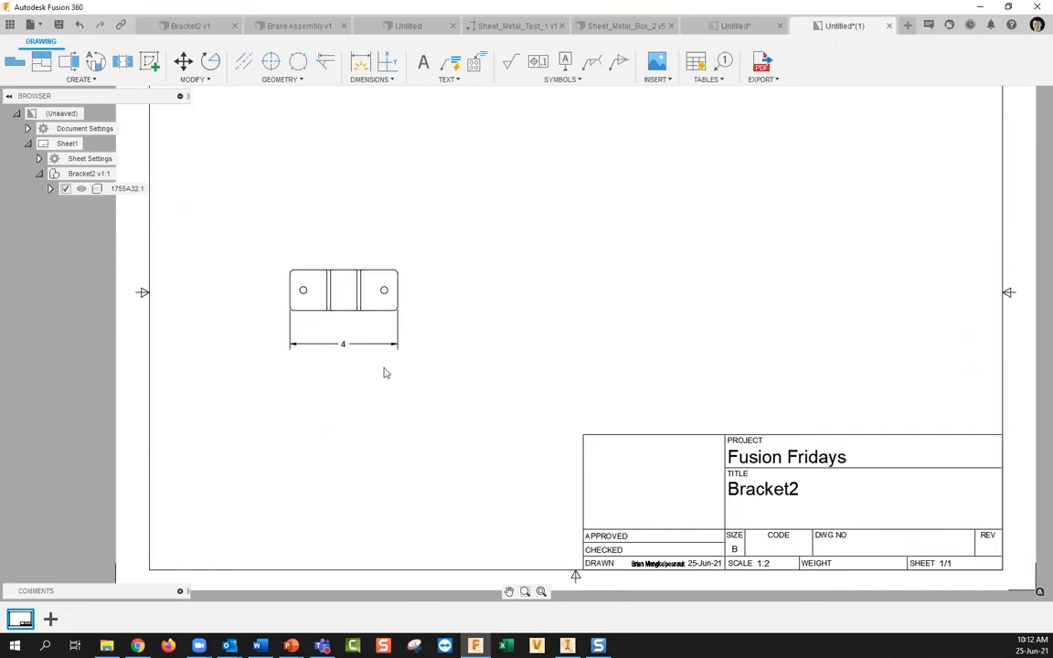
pyautogui.click(350, 347)
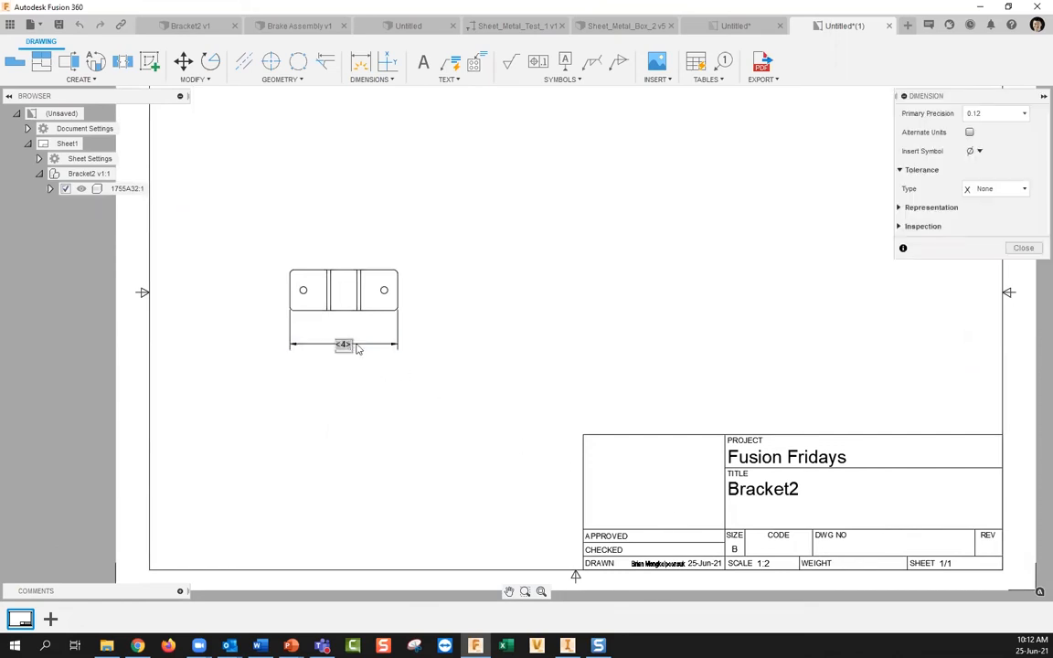
pyautogui.moveTo(942, 95); pyautogui.dragTo(468, 196)
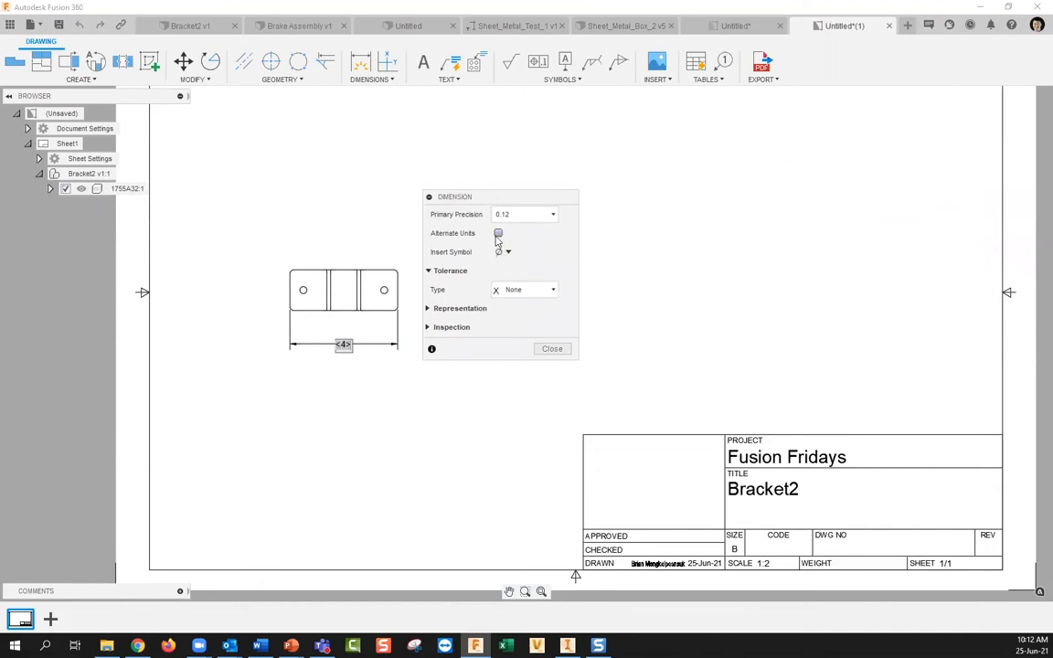
pyautogui.click(498, 234)
pyautogui.click(551, 348)
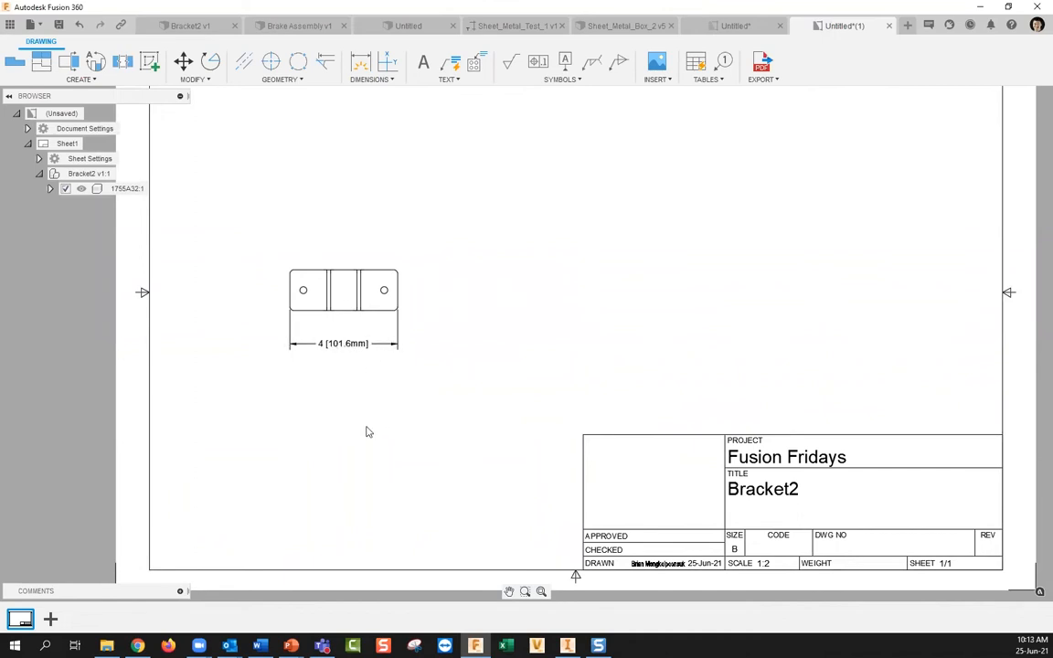
pyautogui.scroll(3, 368, 402)
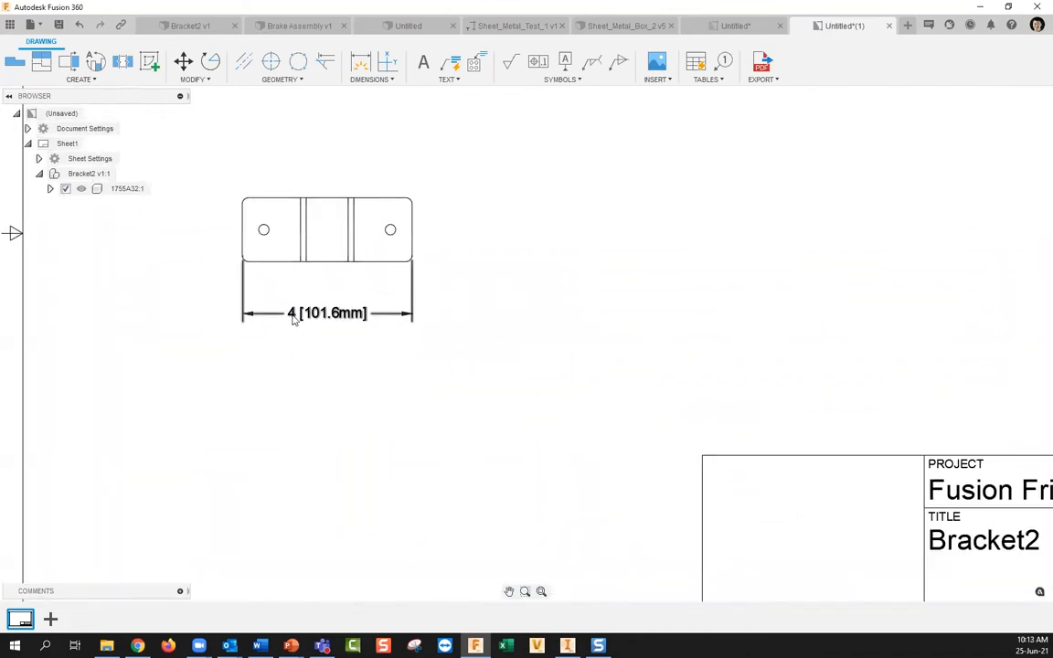
pyautogui.scroll(-4, 342, 332)
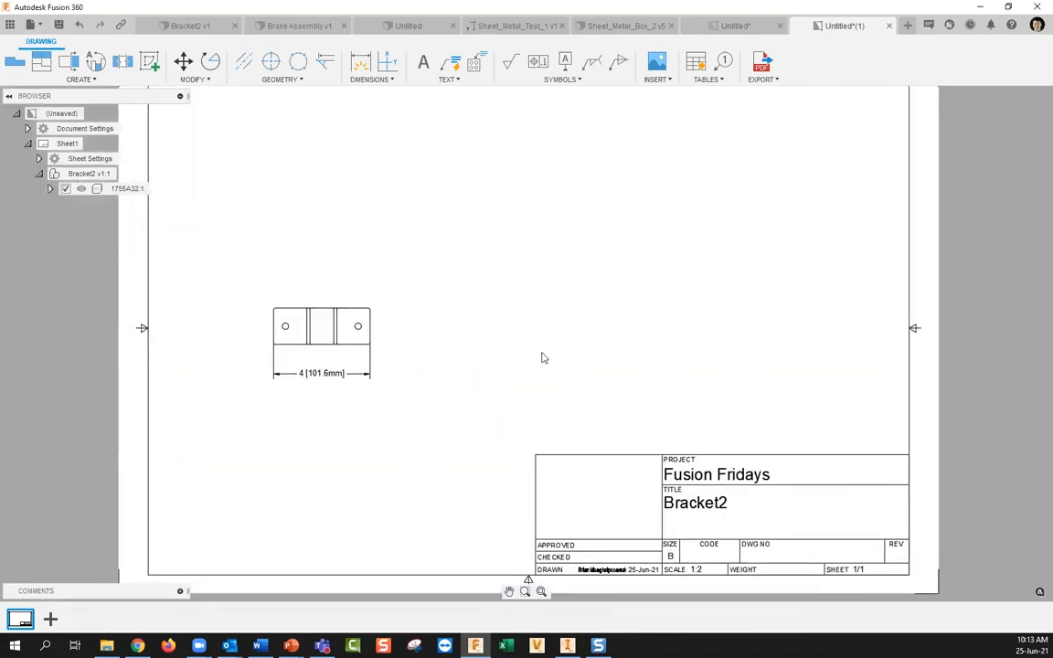
# Open the application preferences for the default settings of drawings created from scratch.
pyautogui.click(1036, 25)
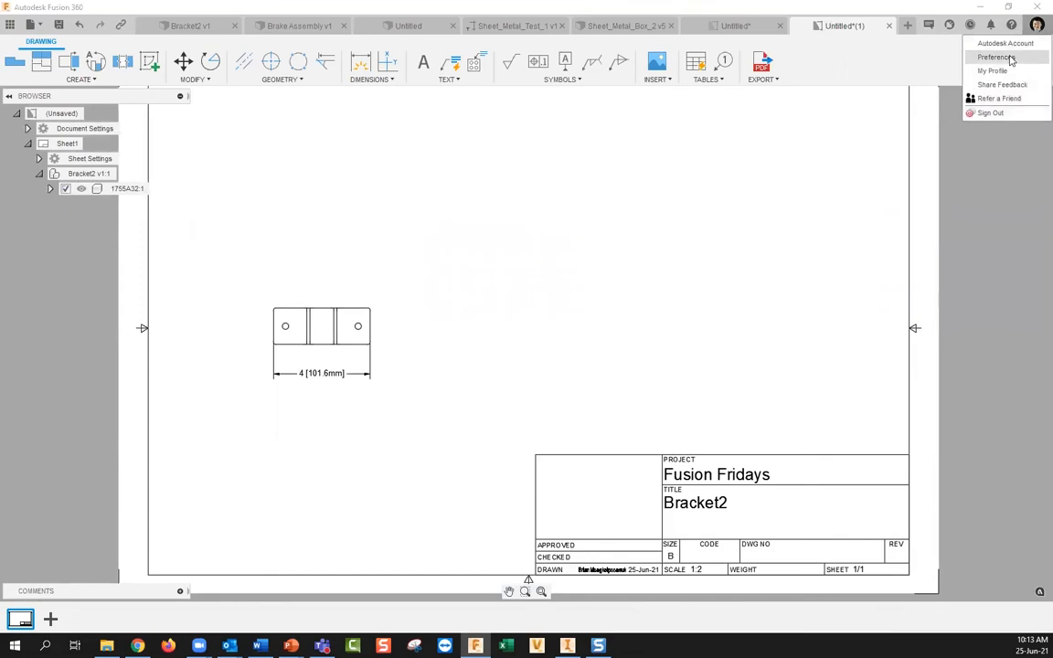
pyautogui.click(1022, 59)
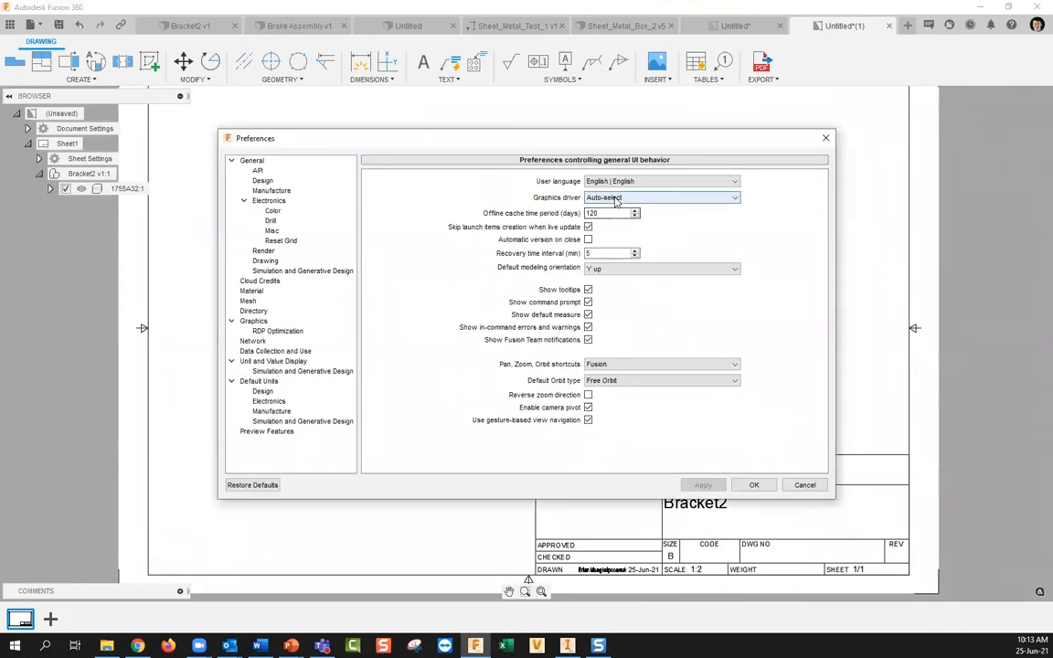
pyautogui.click(266, 262)
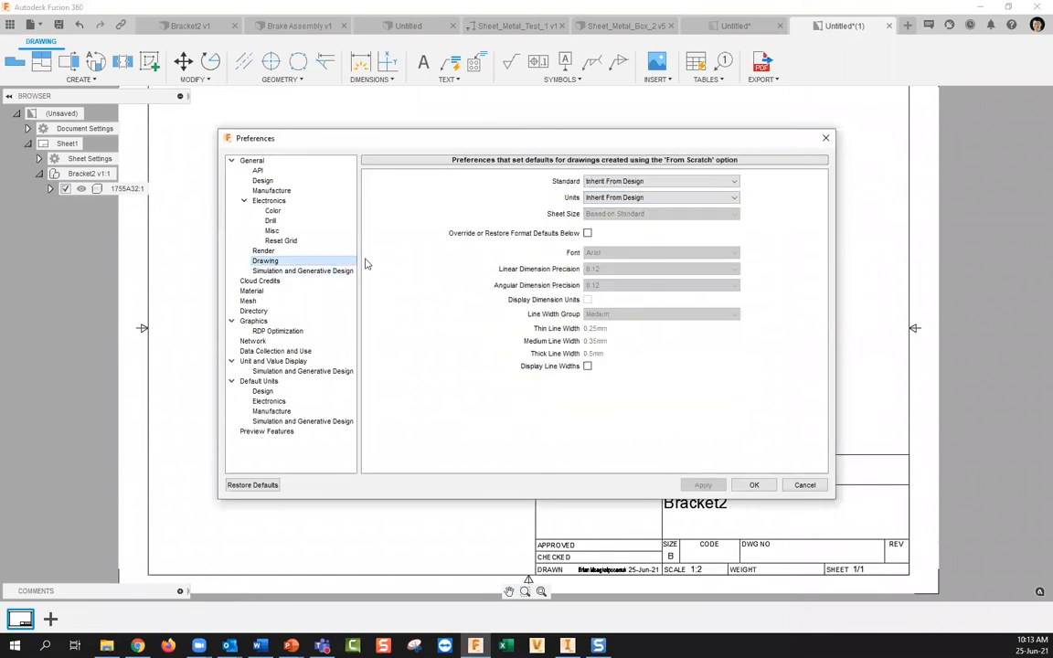
# Override the format defaults for from-scratch drawings and turn on the display of dimension units.
pyautogui.click(588, 234)
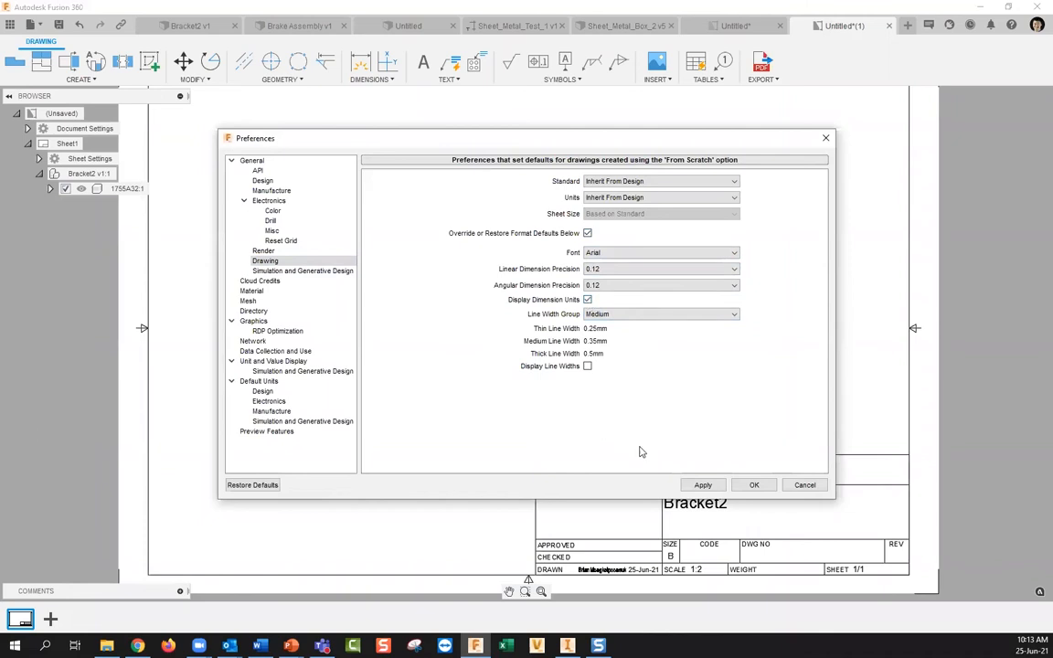
pyautogui.click(754, 485)
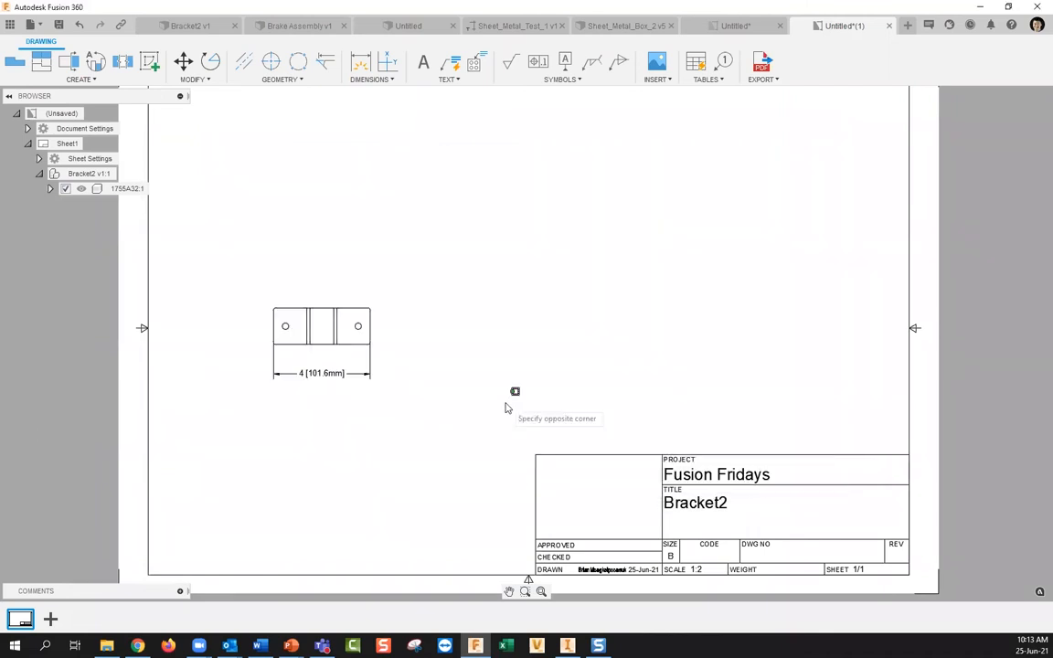
pyautogui.moveTo(512, 395); pyautogui.dragTo(548, 385, button='middle')
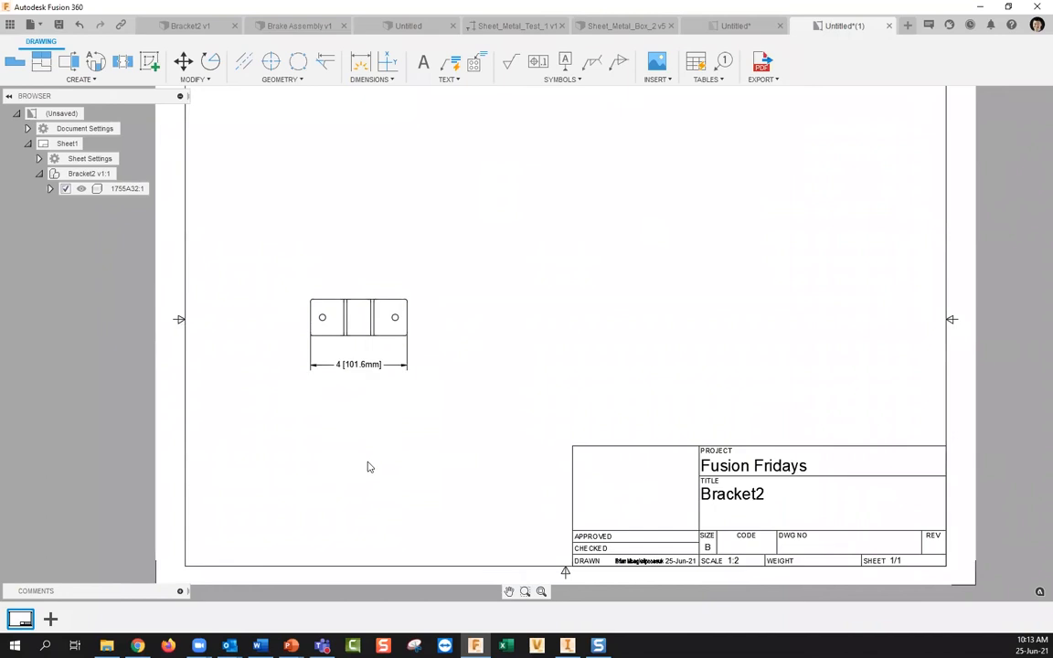
# Delete the width dimension with alternate units and dimension the base view's overall width again below the view.
pyautogui.click(363, 368)
pyautogui.press('Delete')
pyautogui.press('d')
pyautogui.click(311, 332)
pyautogui.click(407, 334)
pyautogui.click(383, 366)
pyautogui.press('Escape')
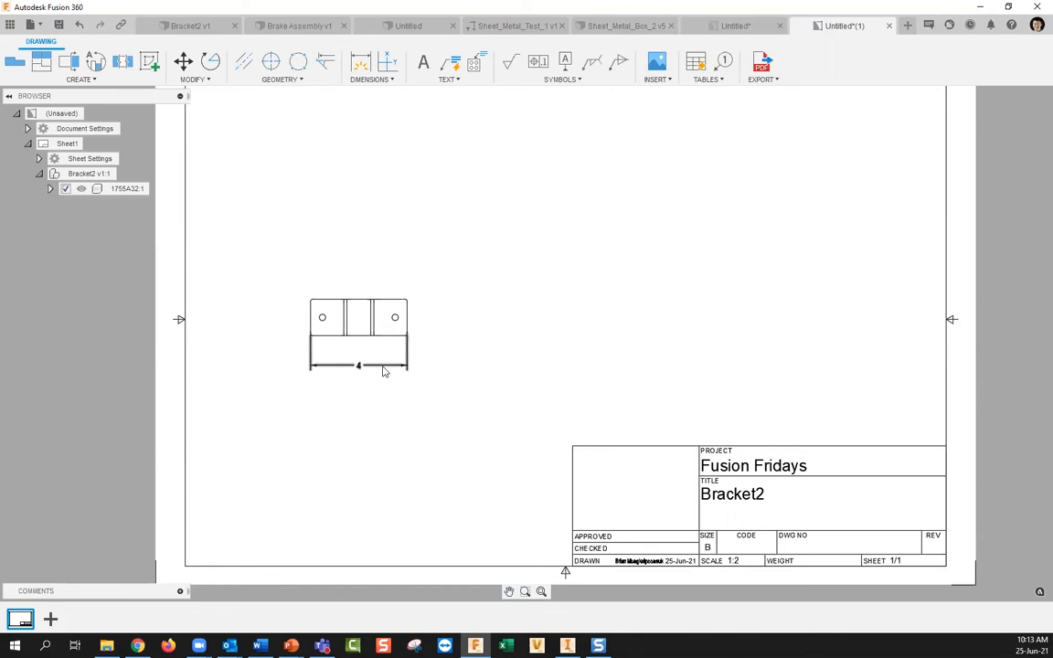
# Close the untitled Bracket2 drawing without saving it.
pyautogui.click(629, 26)
pyautogui.click(745, 25)
pyautogui.click(313, 25)
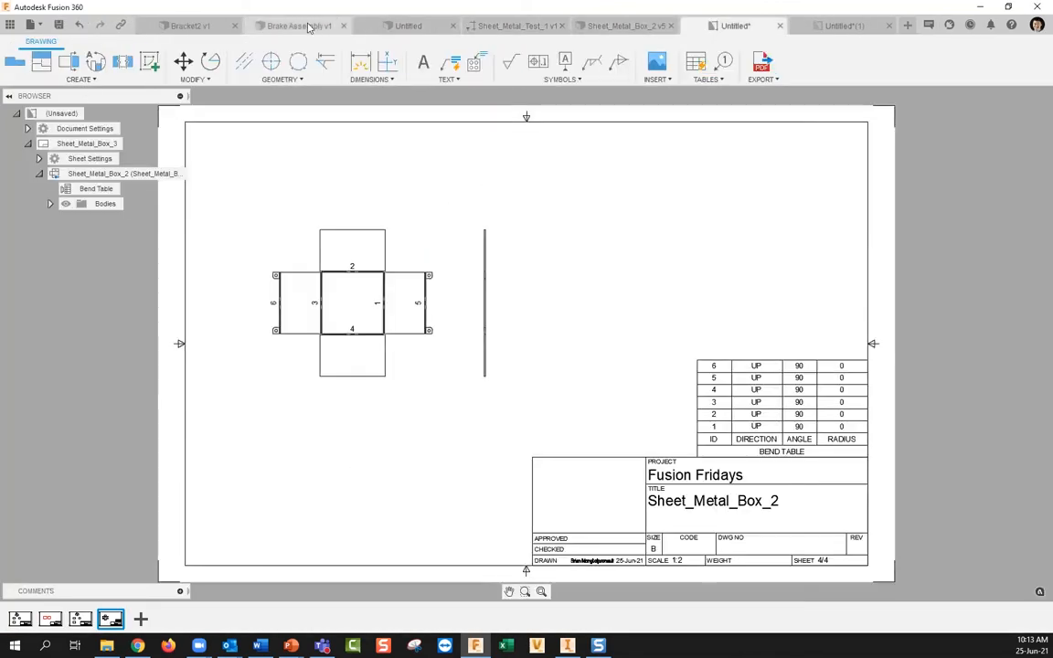
pyautogui.click(197, 25)
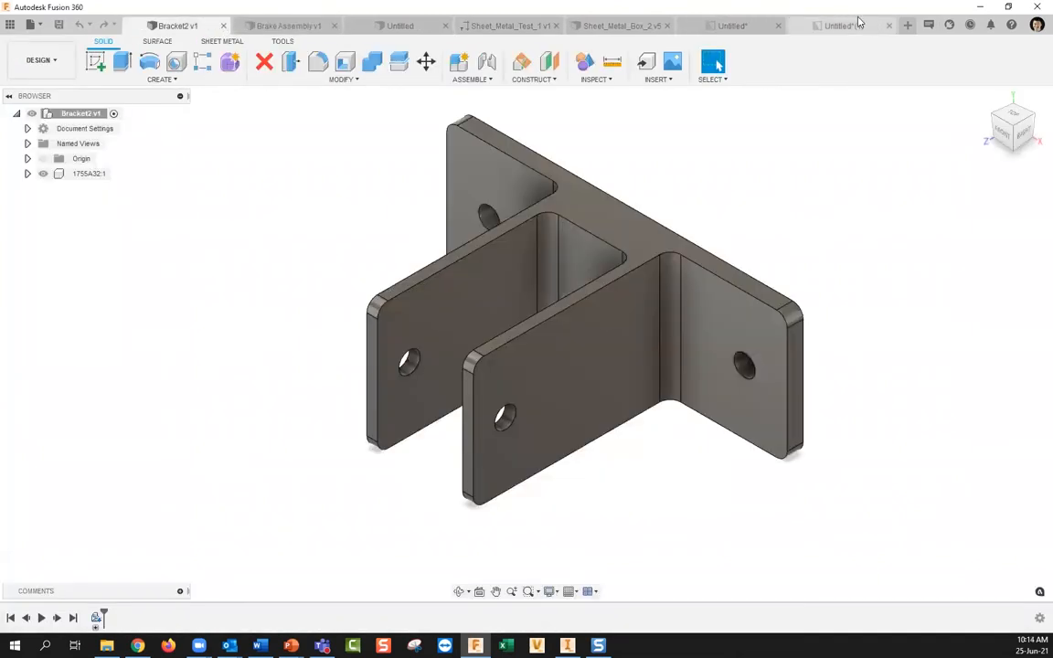
pyautogui.click(779, 25)
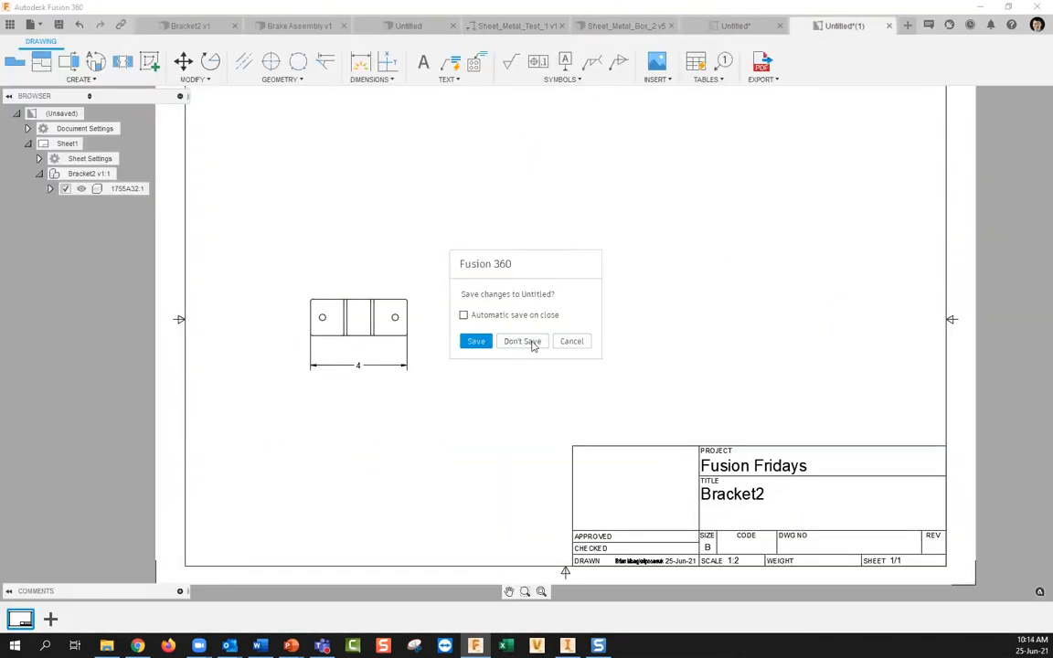
pyautogui.click(525, 341)
# Create a drawing from the Bracket2 design and place its base view left of the sheet's centre.
pyautogui.click(192, 26)
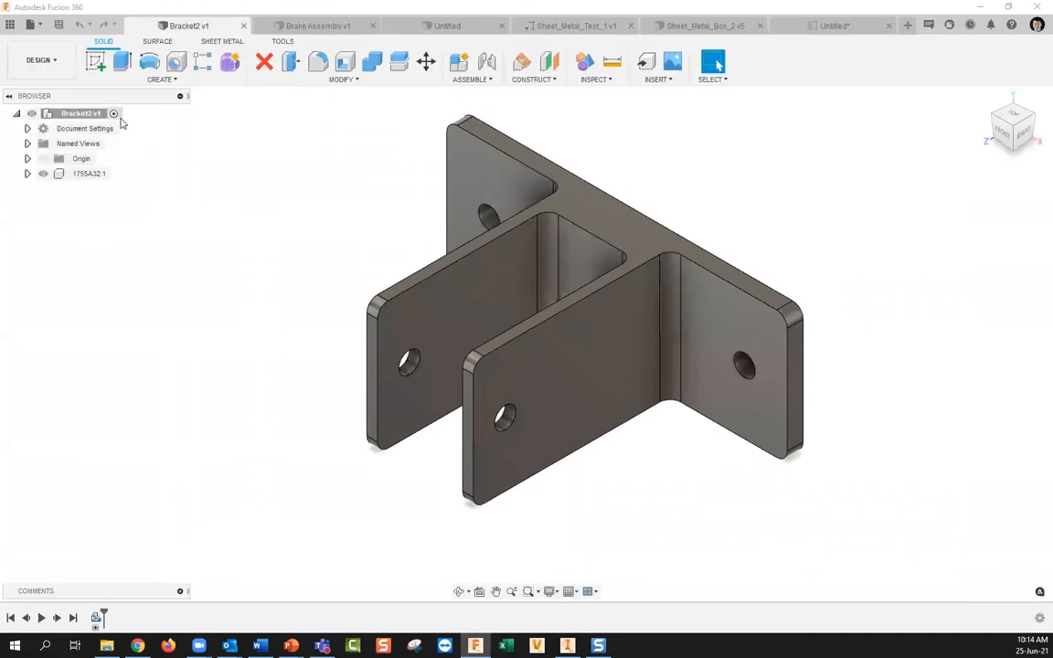
pyautogui.click(41, 59)
pyautogui.moveTo(59, 223)
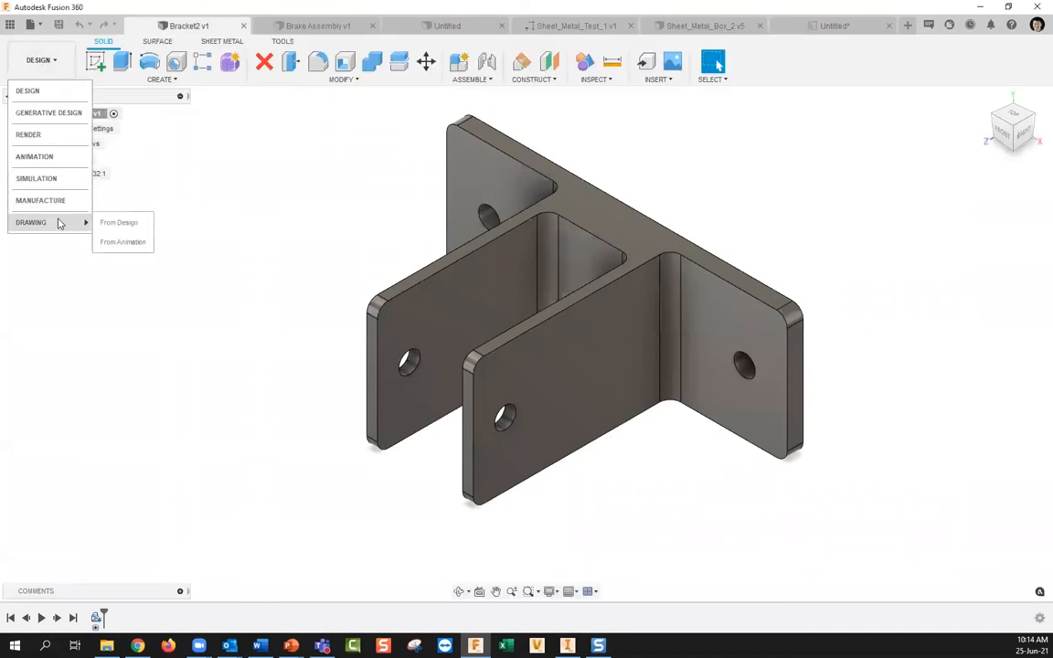
pyautogui.click(117, 223)
pyautogui.click(252, 344)
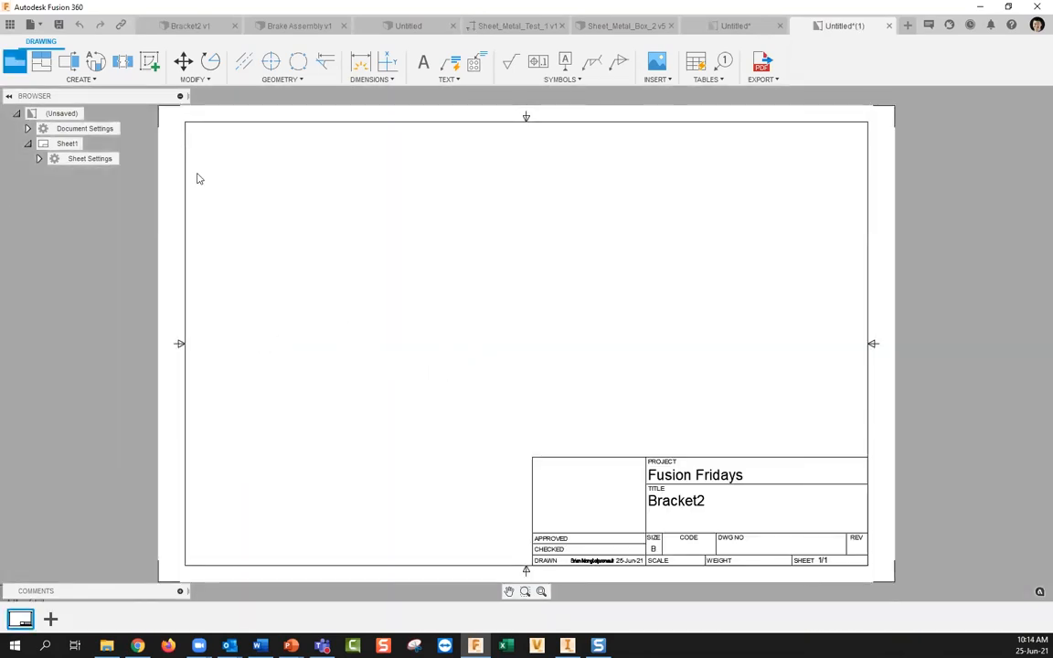
pyautogui.click(11, 63)
pyautogui.click(393, 359)
pyautogui.click(718, 368)
# Dimension the straight left edge of the base view, placing the dimension to its left.
pyautogui.scroll(2, 370, 385)
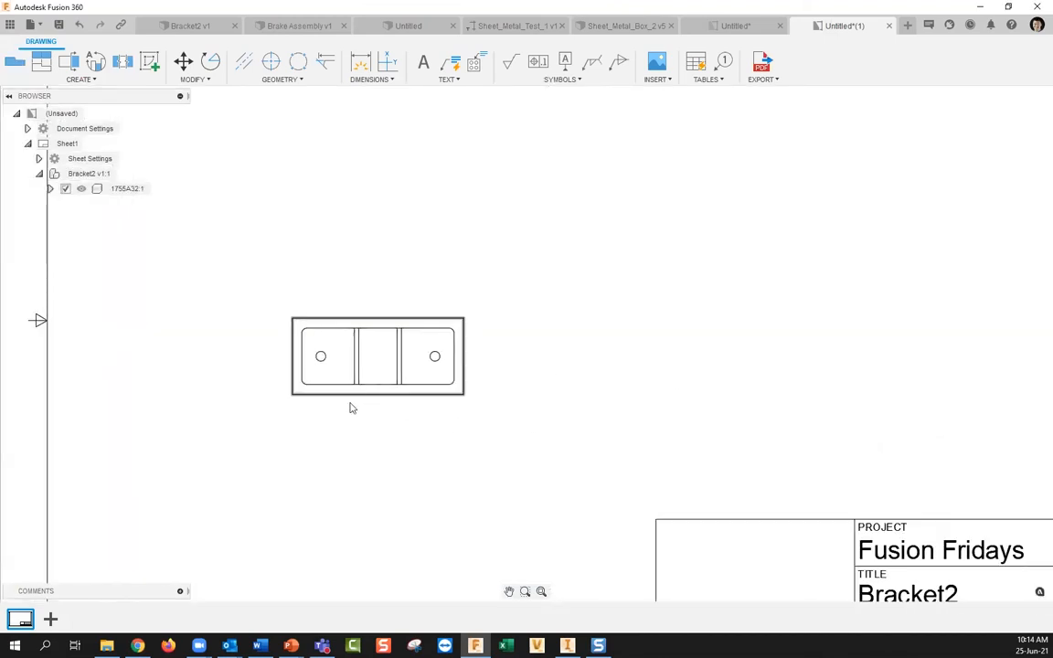
pyautogui.press('d')
pyautogui.click(301, 361)
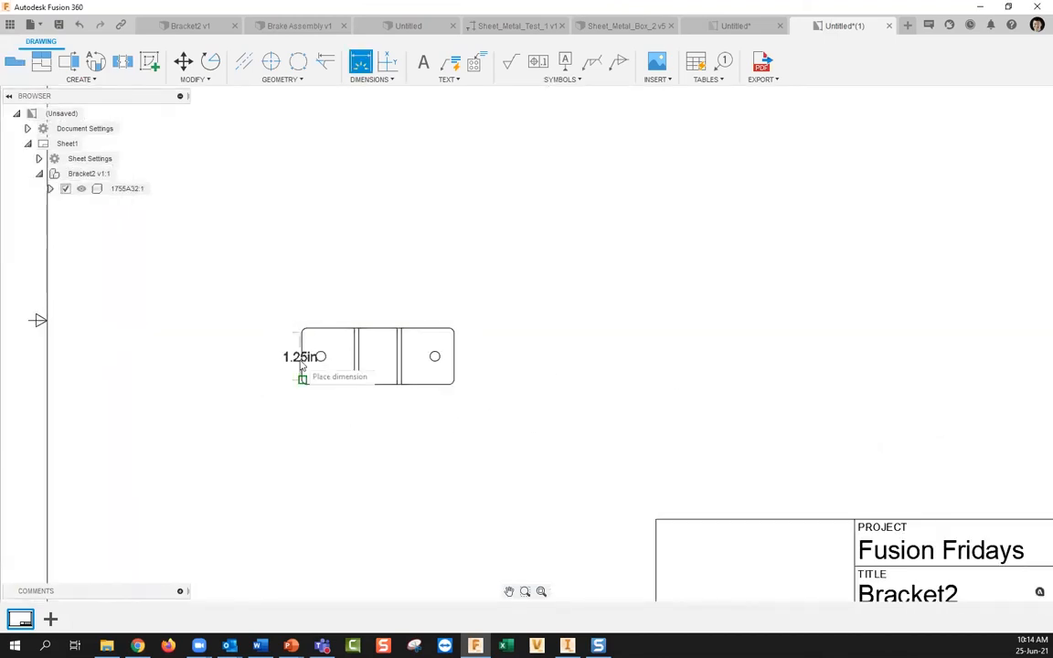
pyautogui.click(250, 368)
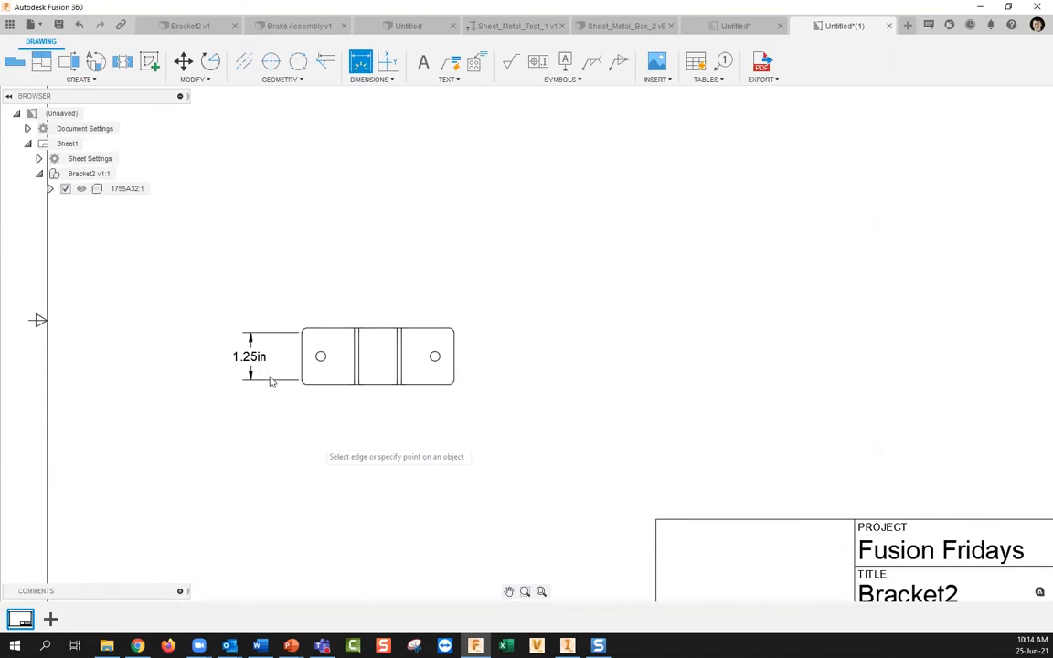
# Turn on alternate units for the base view's vertical dimension.
pyautogui.doubleClick(248, 356)
pyautogui.rightClick(249, 356)
pyautogui.click(301, 358)
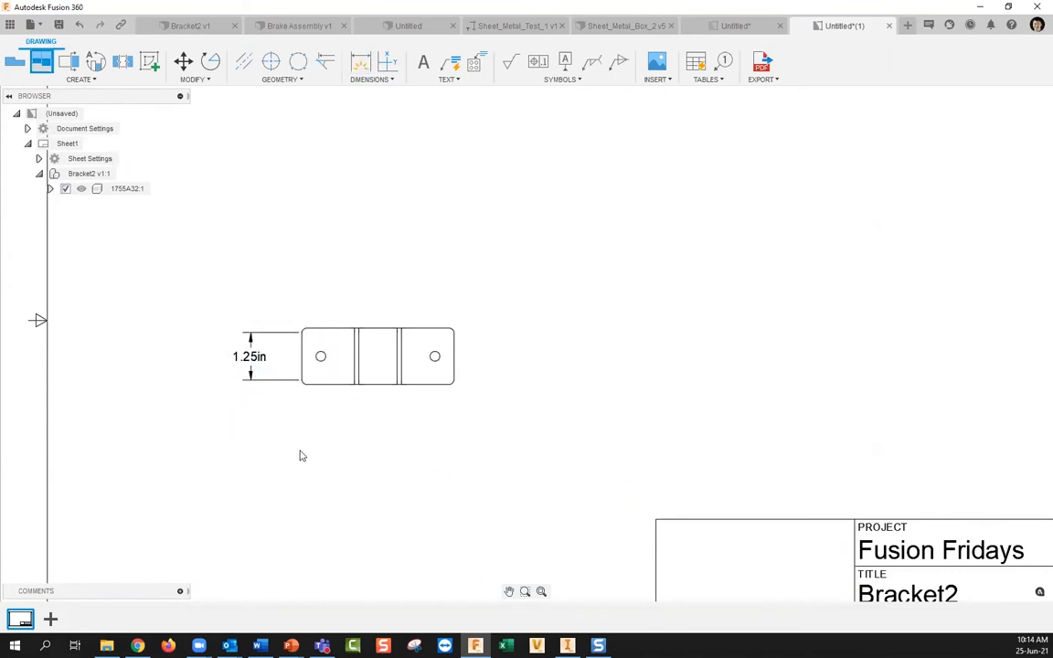
pyautogui.click(251, 362)
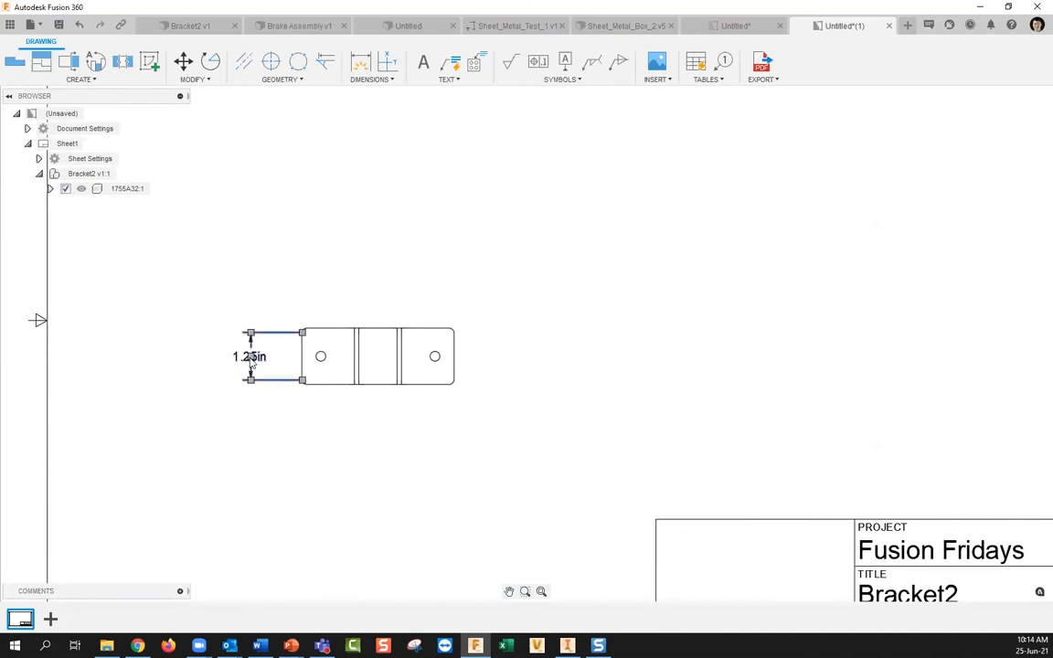
pyautogui.doubleClick(251, 369)
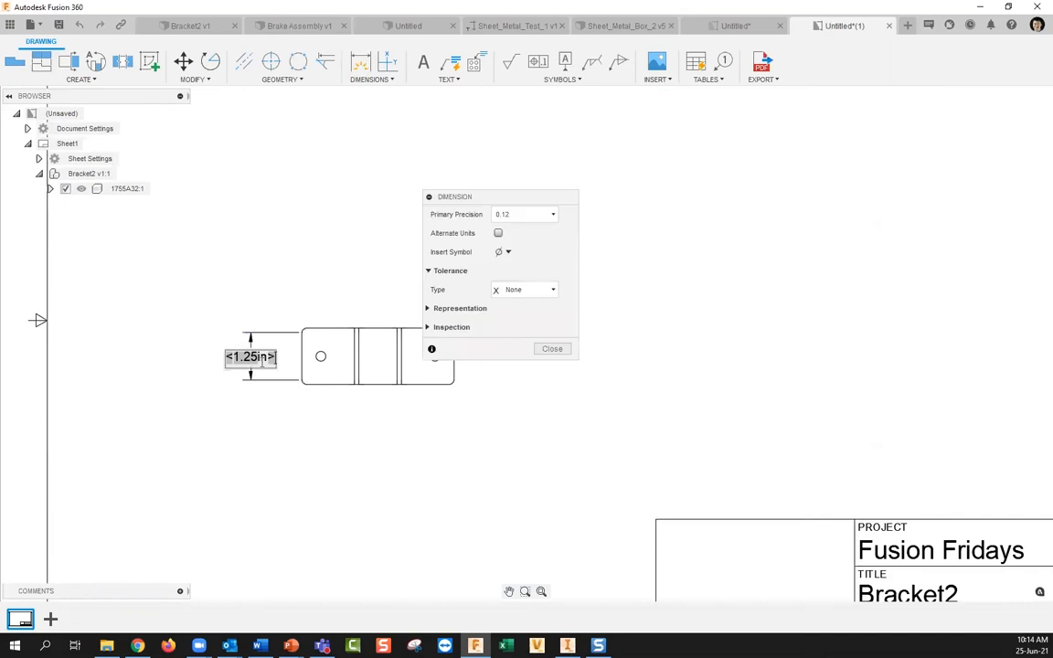
pyautogui.click(502, 233)
pyautogui.click(551, 369)
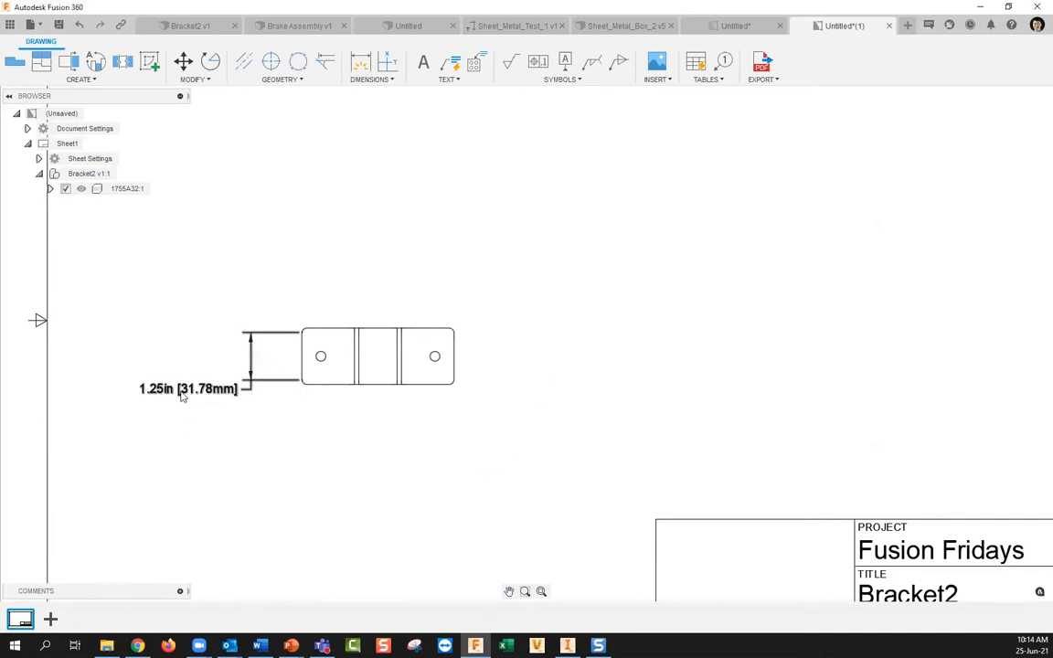
# Review the unit and precision settings of the vertical dimension without changing them.
pyautogui.moveTo(432, 493); pyautogui.dragTo(413, 465, button='middle')
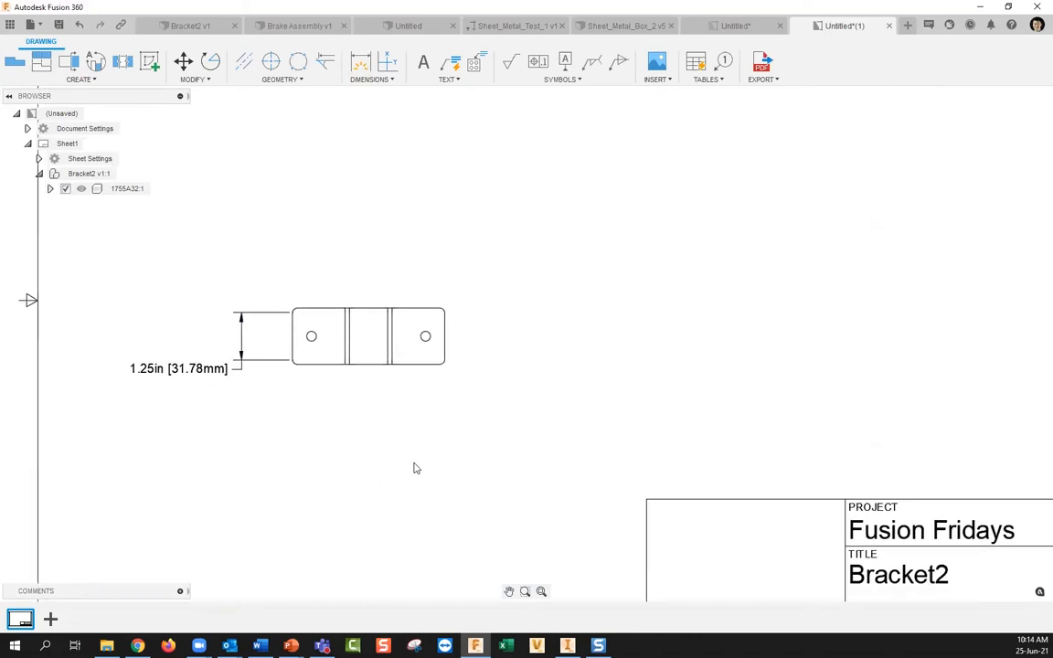
pyautogui.doubleClick(216, 371)
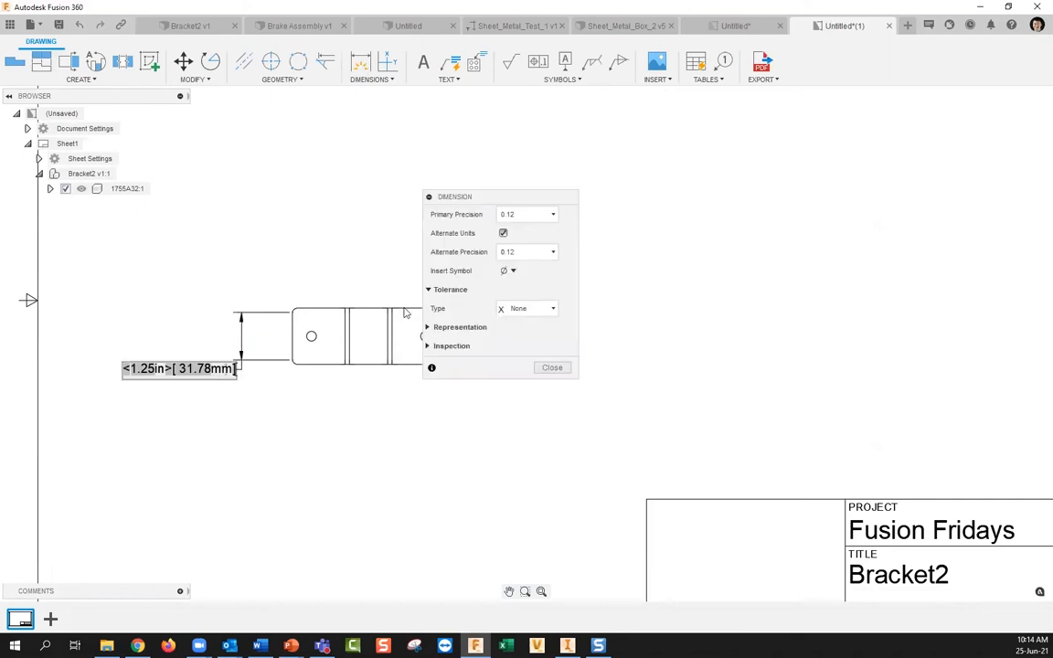
pyautogui.click(549, 368)
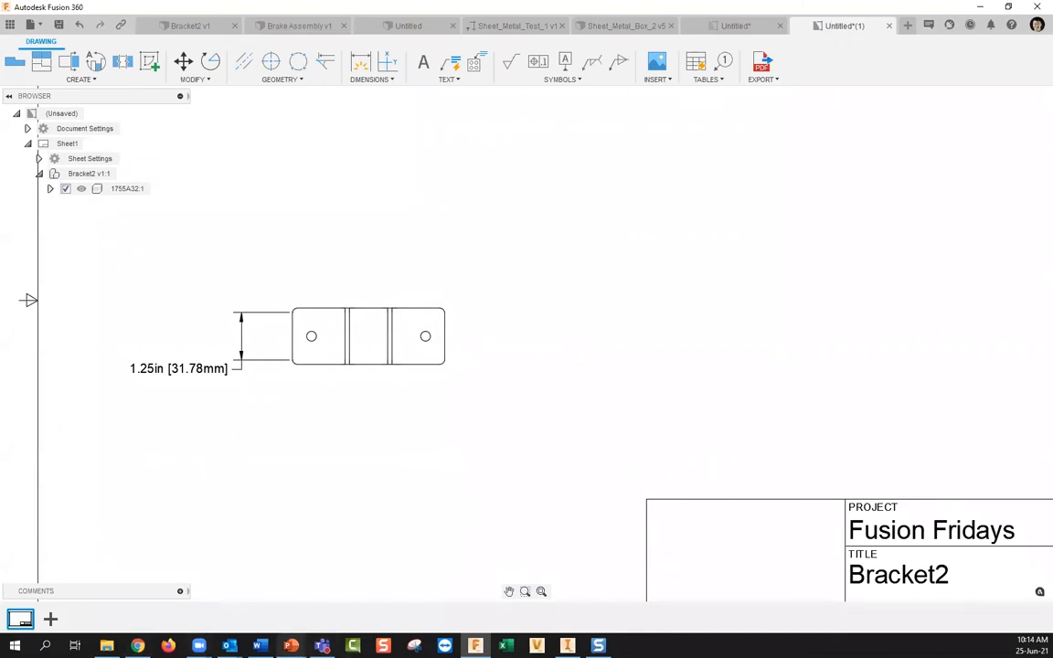
# Switch to the PowerPoint agenda slide to check the covered topics and return to the Fusion 360 drawing.
pyautogui.moveTo(290, 645)
pyautogui.click(276, 593)
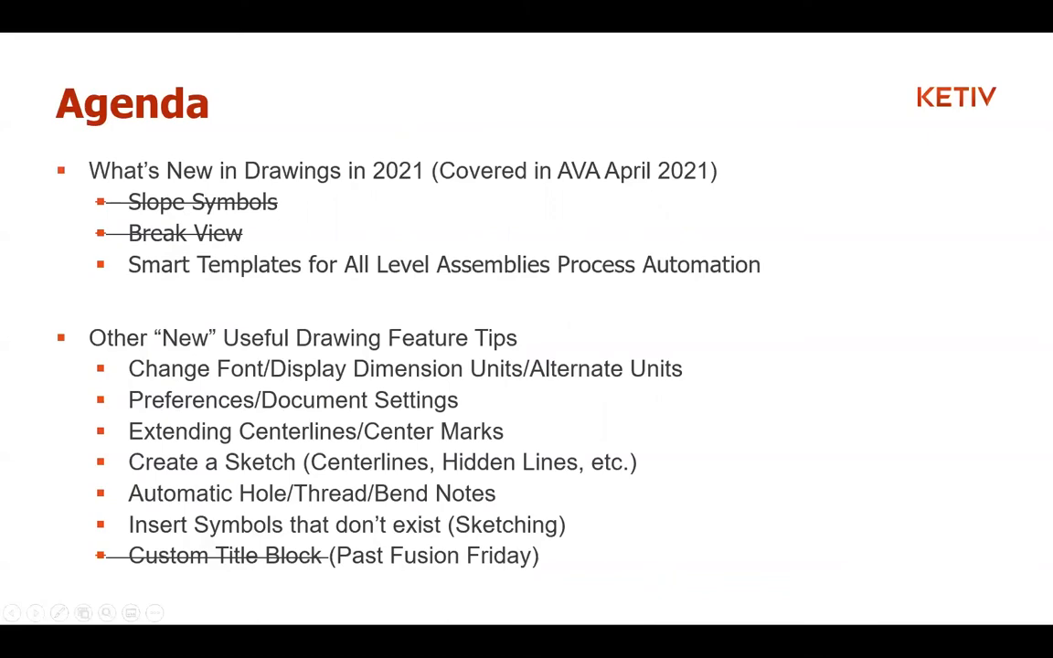
pyautogui.hotkey('alt', 'Tab')
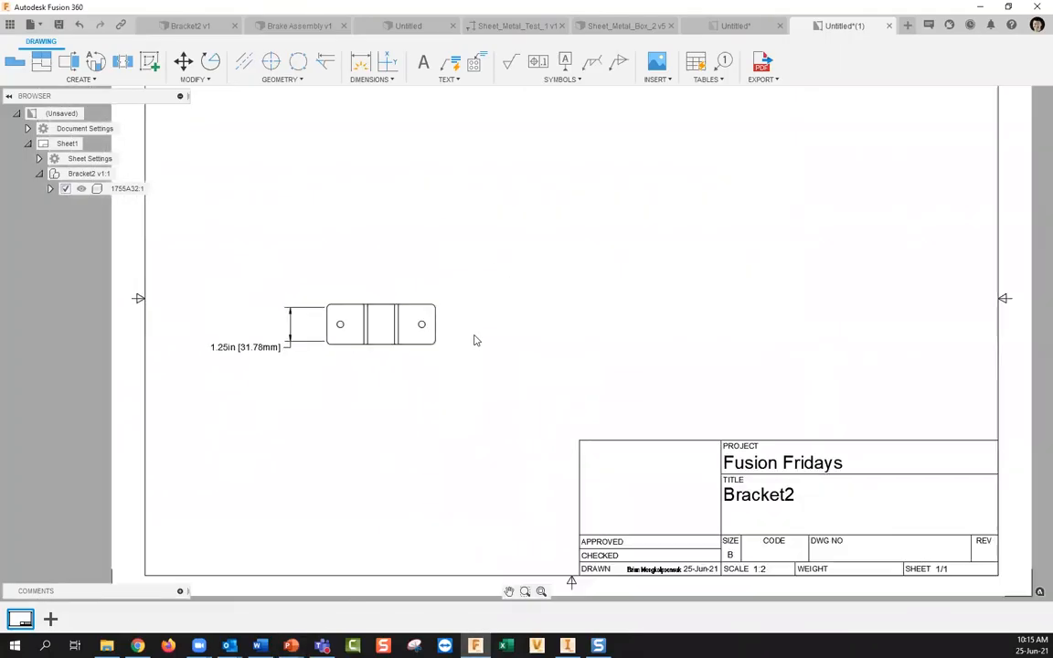
# Examine the drawing's document settings, including the font, and the sheet settings for size and title block.
pyautogui.click(28, 128)
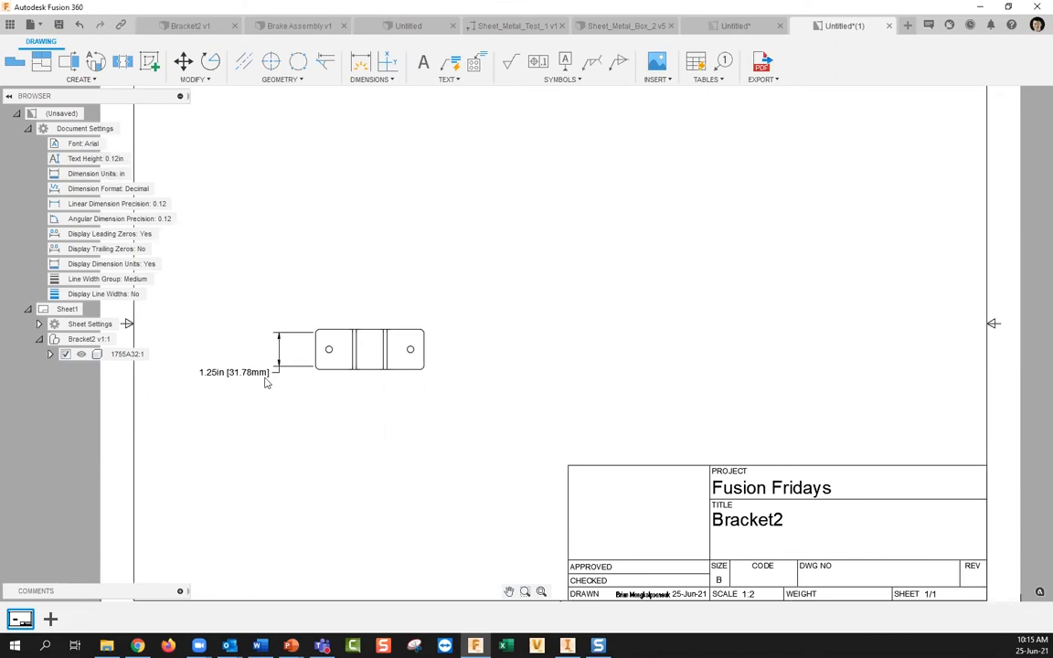
pyautogui.scroll(2, 315, 342)
pyautogui.scroll(2, 311, 339)
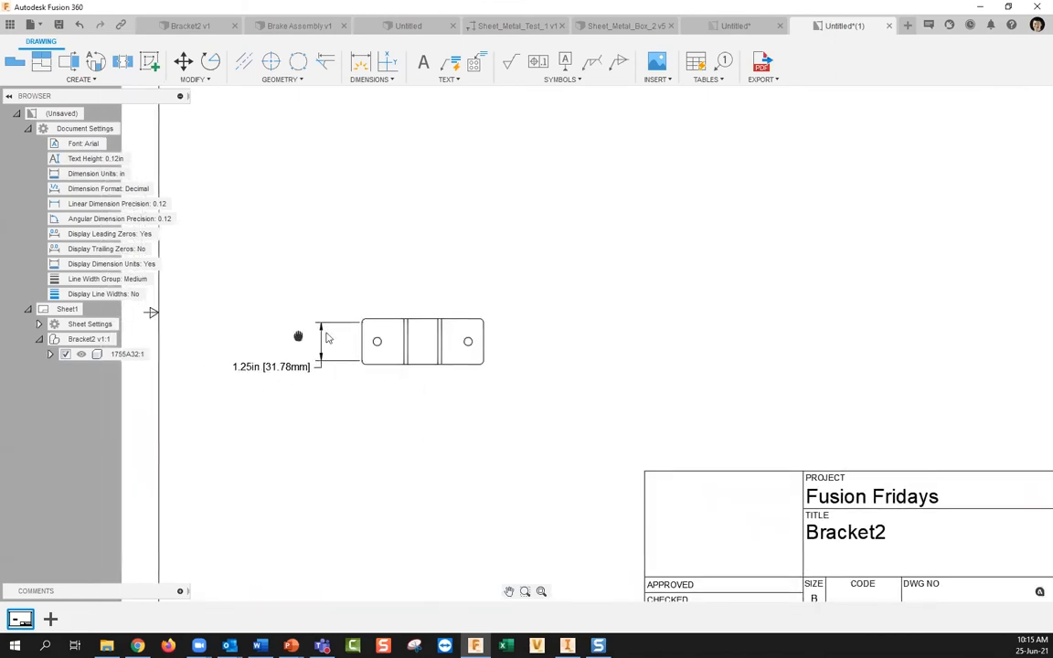
pyautogui.click(112, 144)
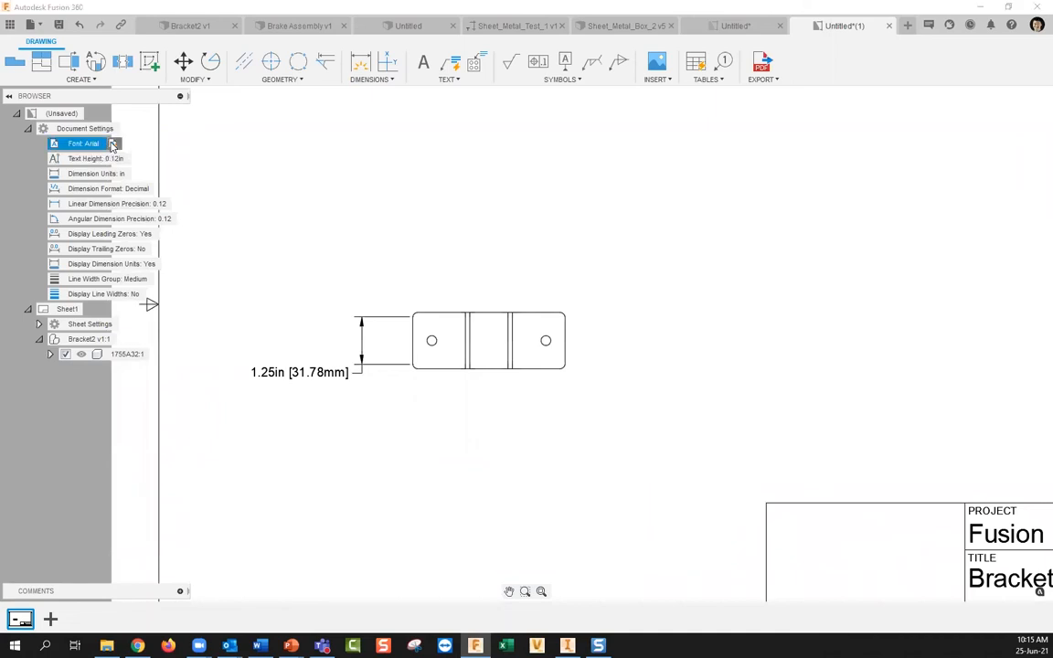
pyautogui.click(1023, 229)
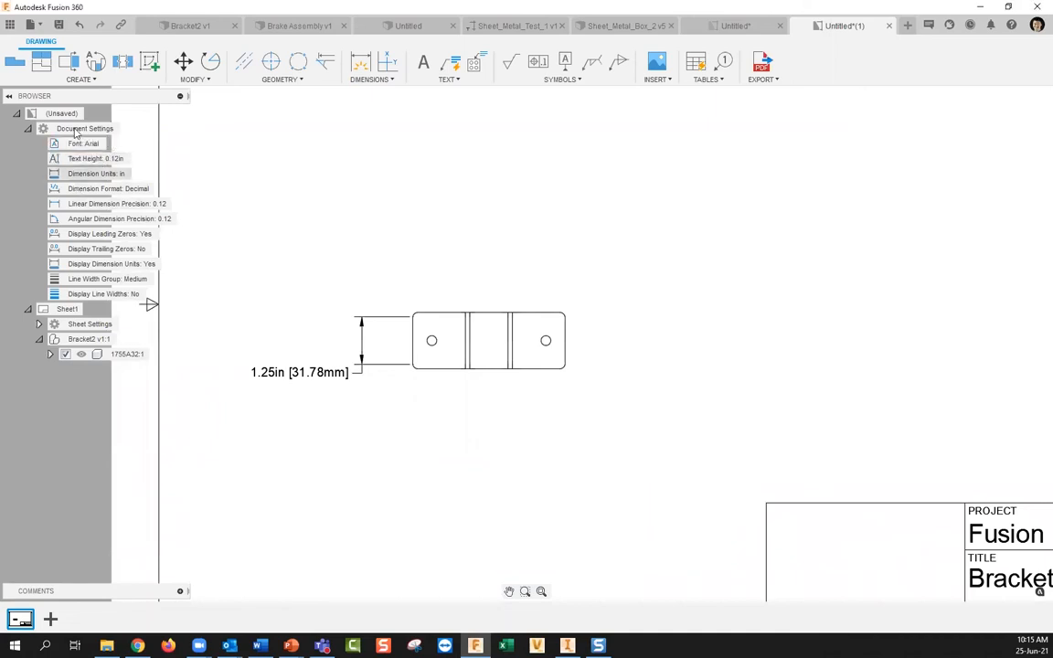
pyautogui.click(28, 128)
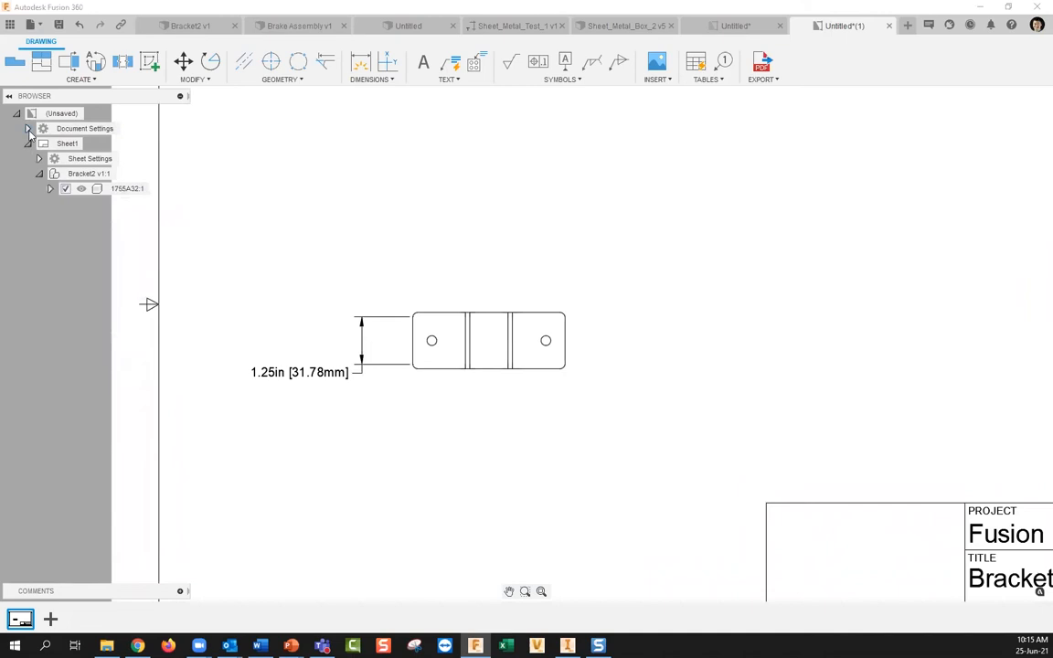
pyautogui.click(28, 128)
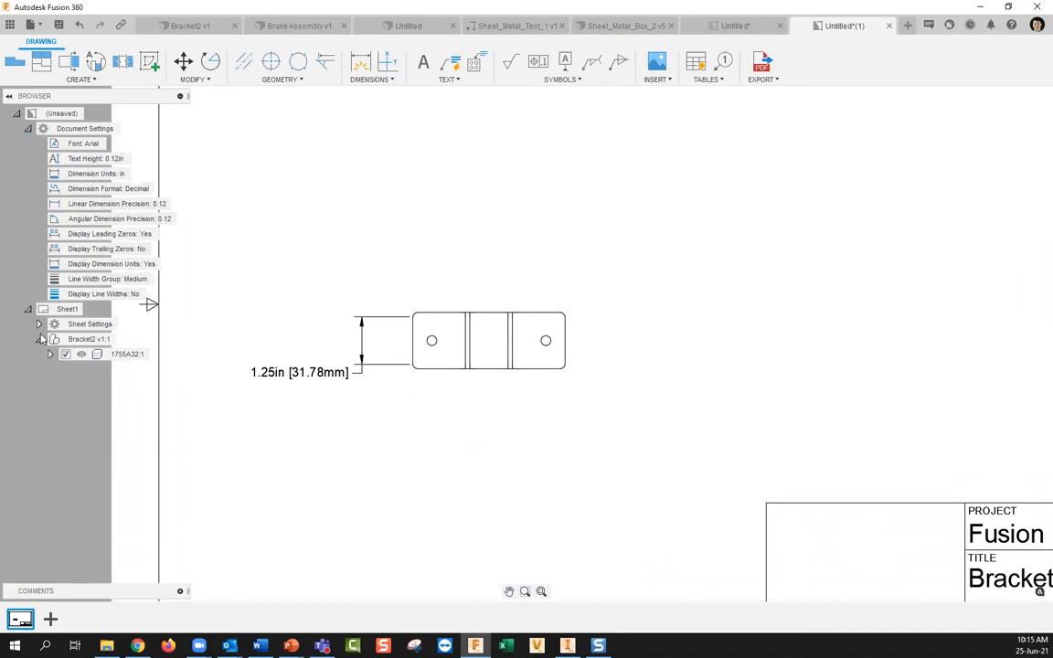
pyautogui.click(39, 325)
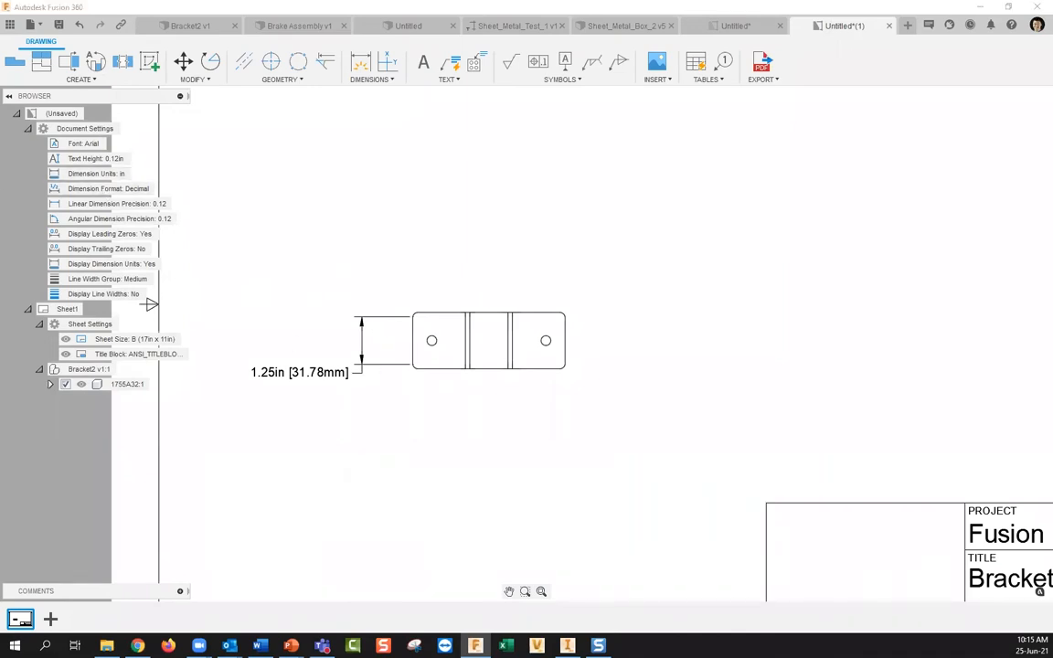
# Review the remaining drawing tips on the PowerPoint agenda and return to the Fusion 360 bracket drawing.
pyautogui.moveTo(291, 645)
pyautogui.click(282, 574)
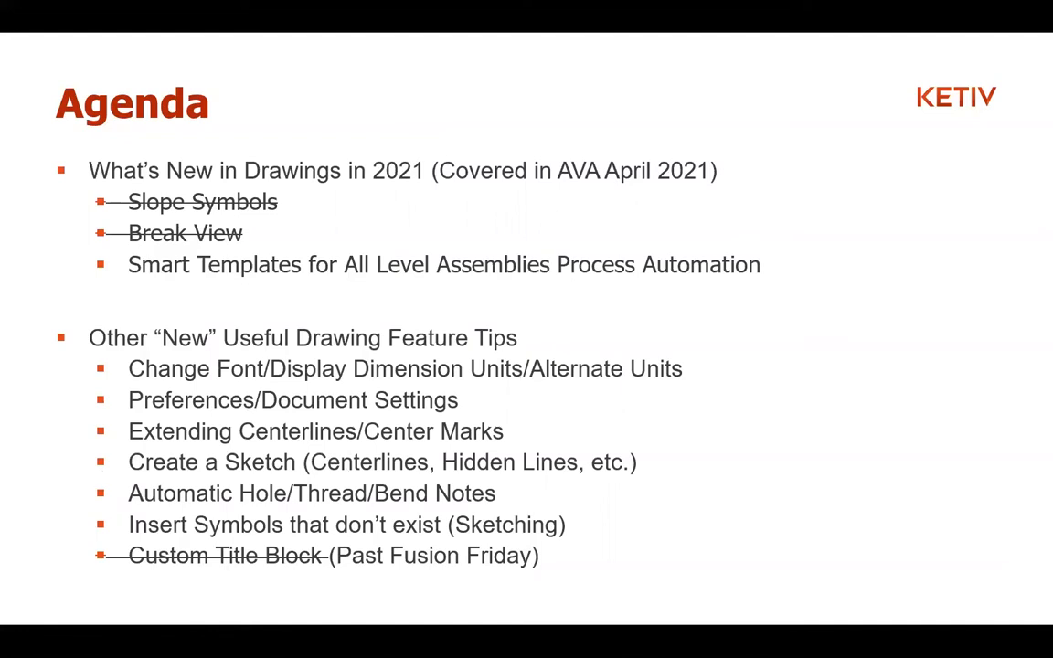
pyautogui.hotkey('alt', 'Tab')
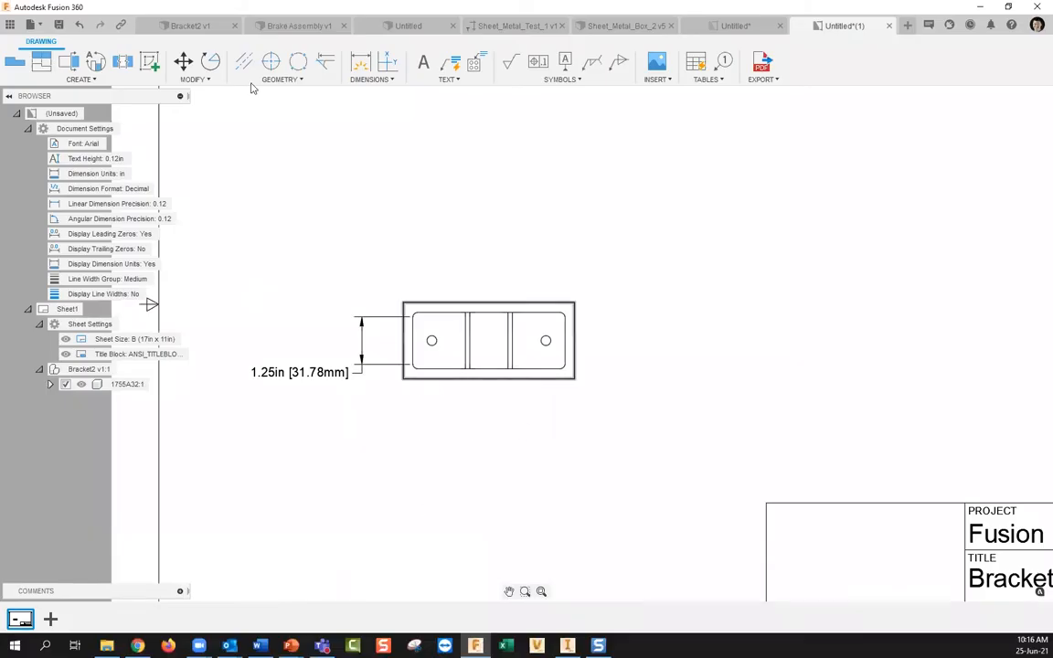
# Project two views from the base view: one directly above it and an isometric view to the upper right.
pyautogui.click(521, 341)
pyautogui.click(527, 178)
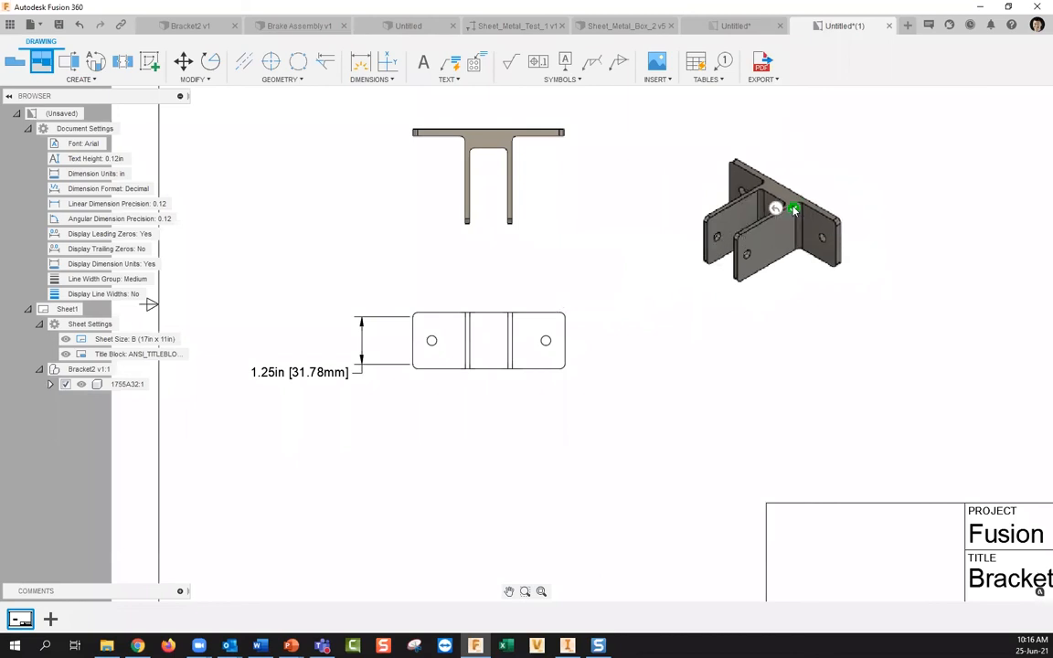
pyautogui.click(790, 208)
pyautogui.scroll(4, 606, 277)
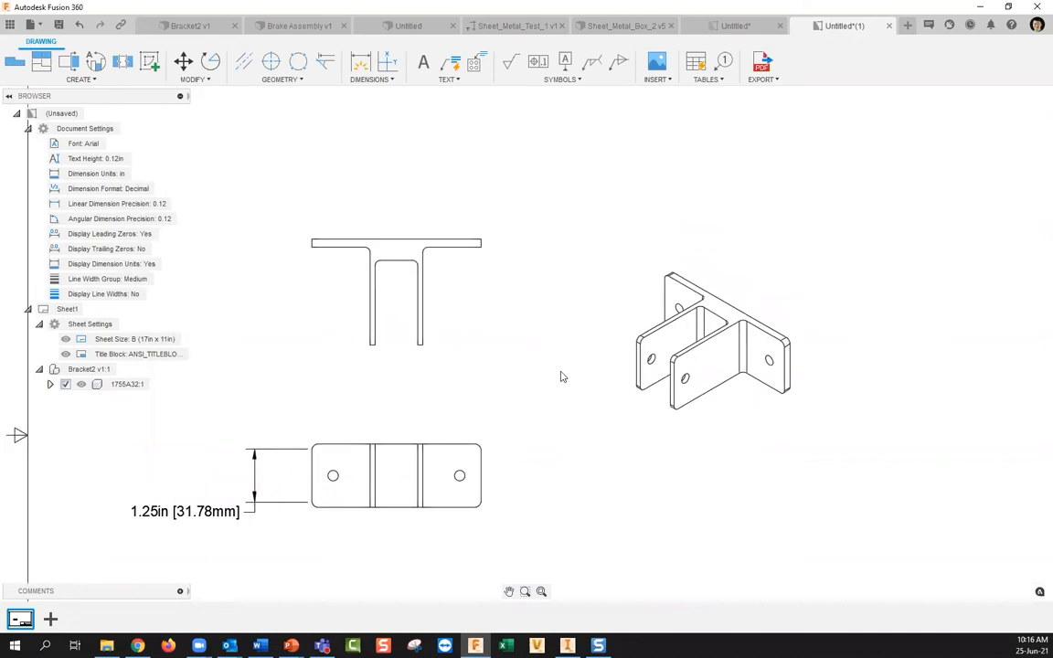
# Add a centerline between the two inner leg edges of the bracket in the view above the base view.
pyautogui.click(250, 64)
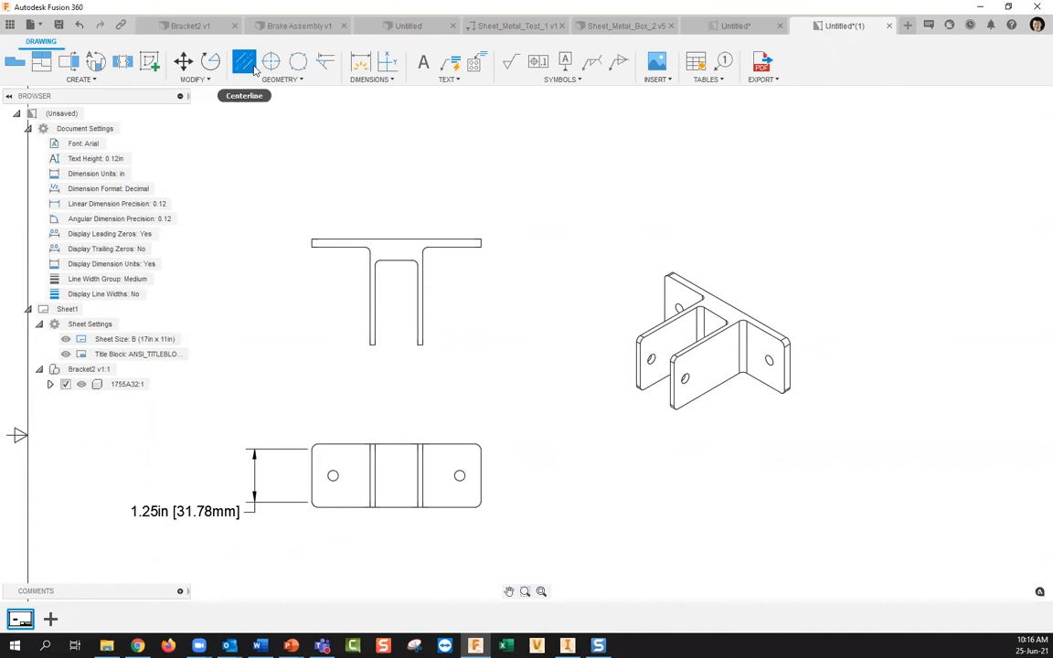
pyautogui.click(375, 306)
pyautogui.scroll(4, 392, 294)
pyautogui.click(439, 305)
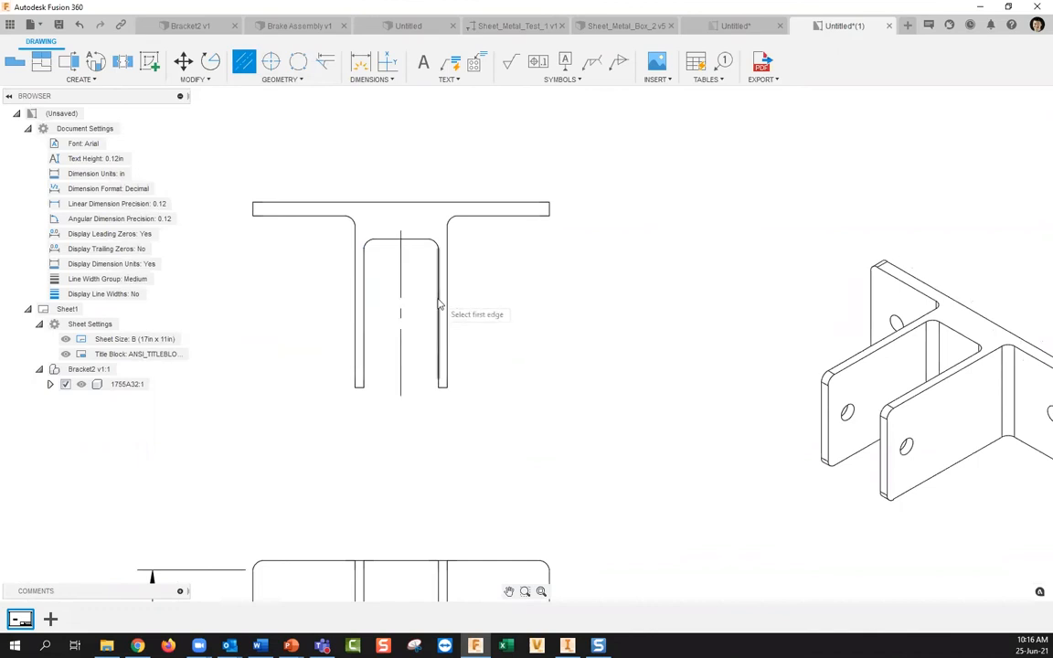
# Shorten the centerline at both ends so it stays between the leg ends and the slot's top edge.
pyautogui.press('Escape')
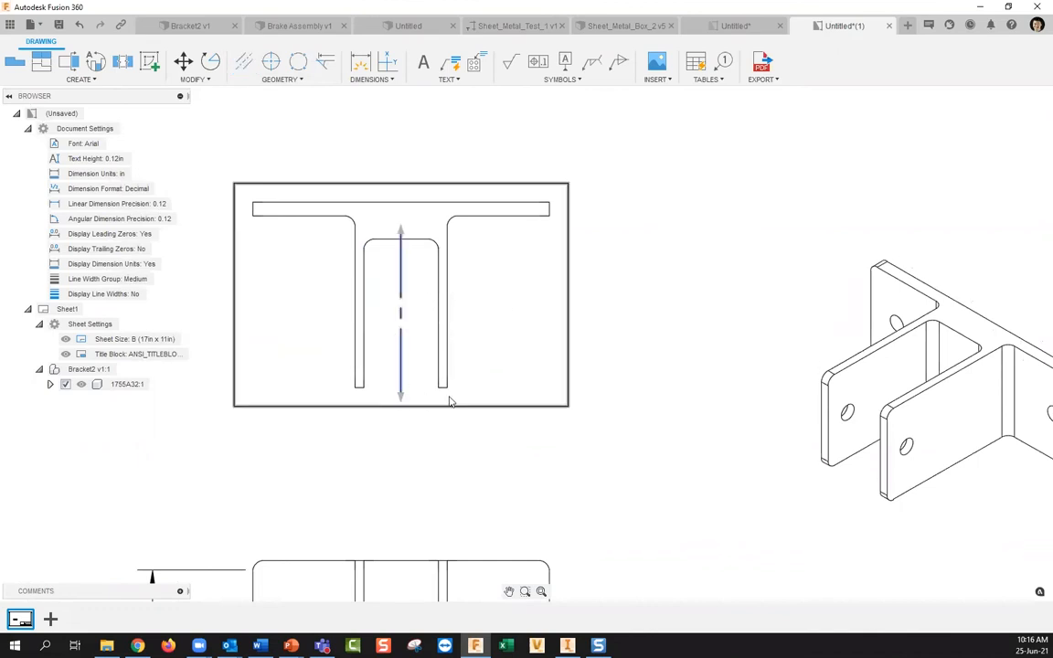
pyautogui.moveTo(403, 402); pyautogui.dragTo(404, 348)
pyautogui.moveTo(402, 236); pyautogui.dragTo(401, 243)
pyautogui.click(488, 297)
pyautogui.click(659, 311)
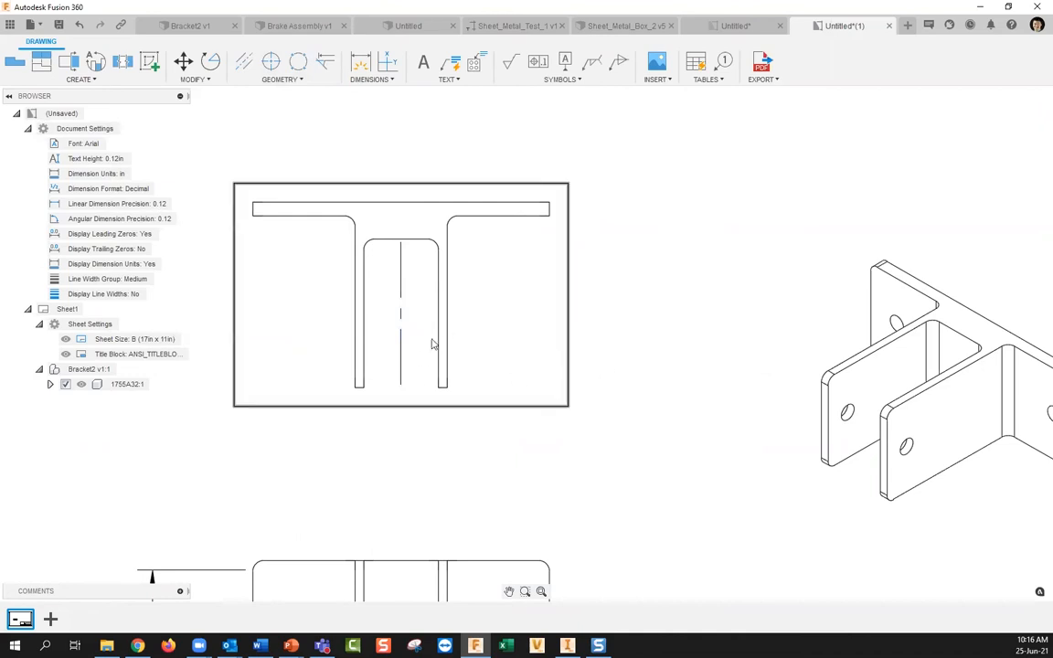
# Extend the centerline above the bracket's top flange and below the ends of the two legs.
pyautogui.scroll(-3, 393, 347)
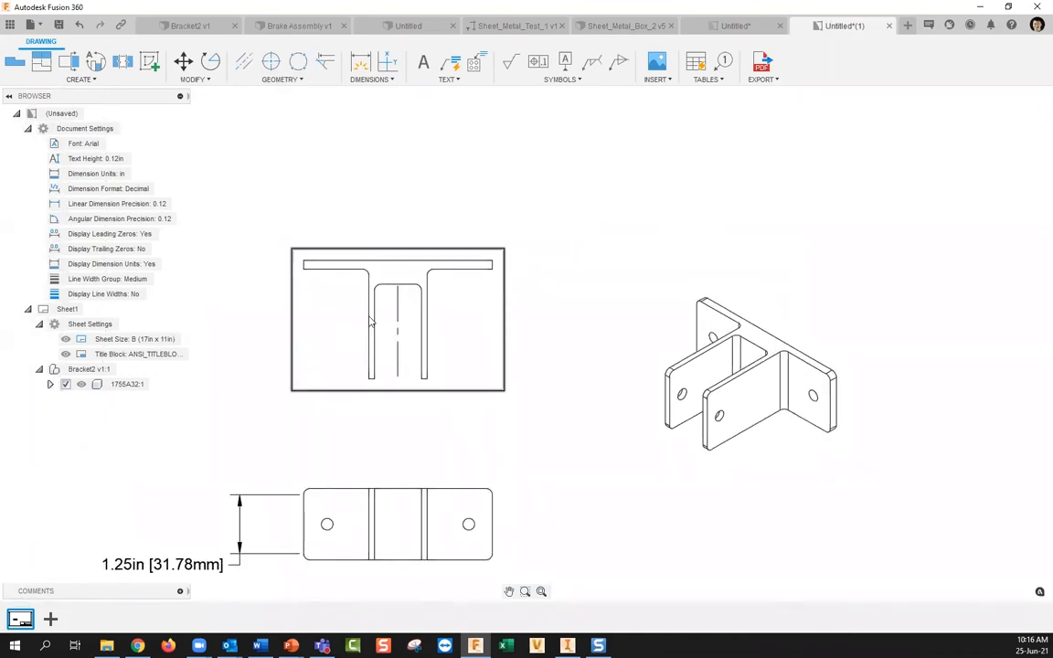
pyautogui.scroll(3, 370, 320)
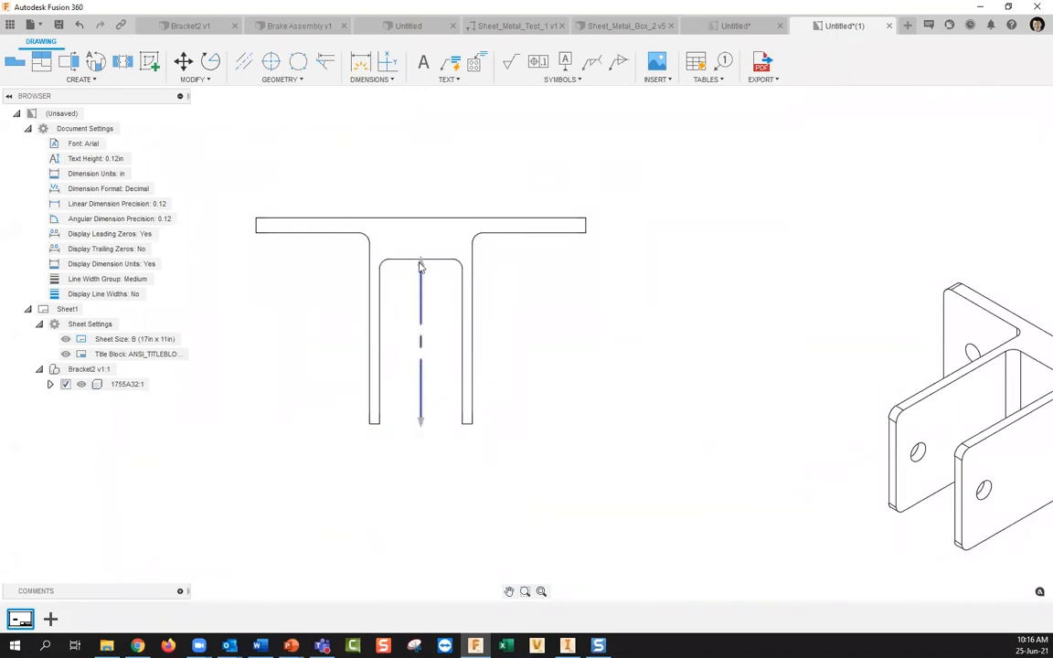
pyautogui.moveTo(422, 266); pyautogui.dragTo(422, 188)
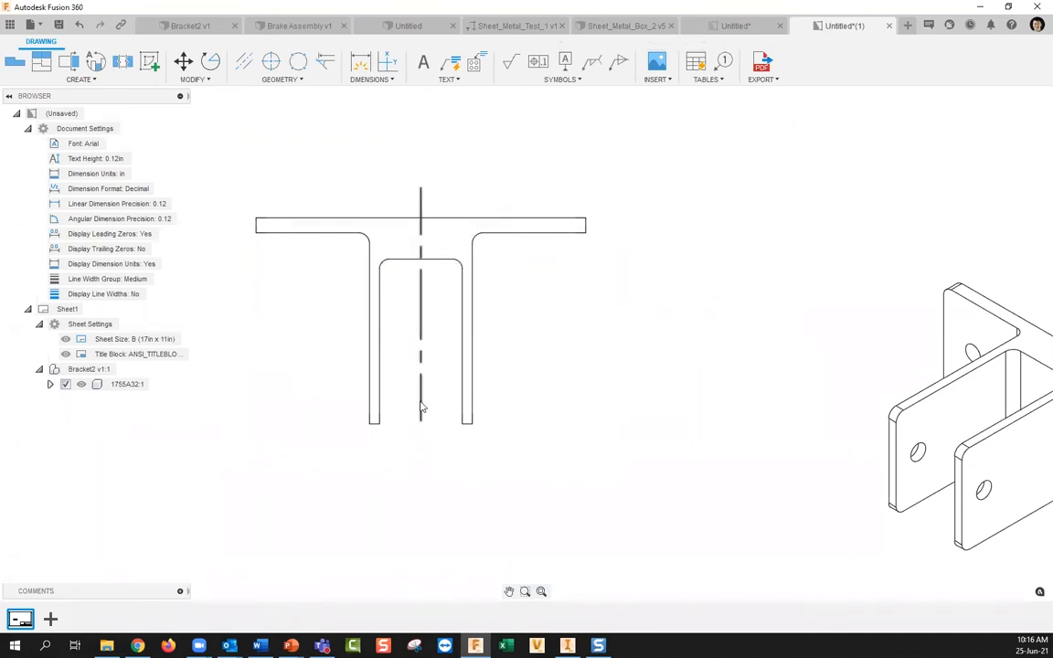
pyautogui.click(420, 425)
pyautogui.click(419, 461)
pyautogui.press('Escape')
# Shift the centerline off-centre toward the right leg and reassociate it with the two inner leg edges.
pyautogui.scroll(-7, 435, 278)
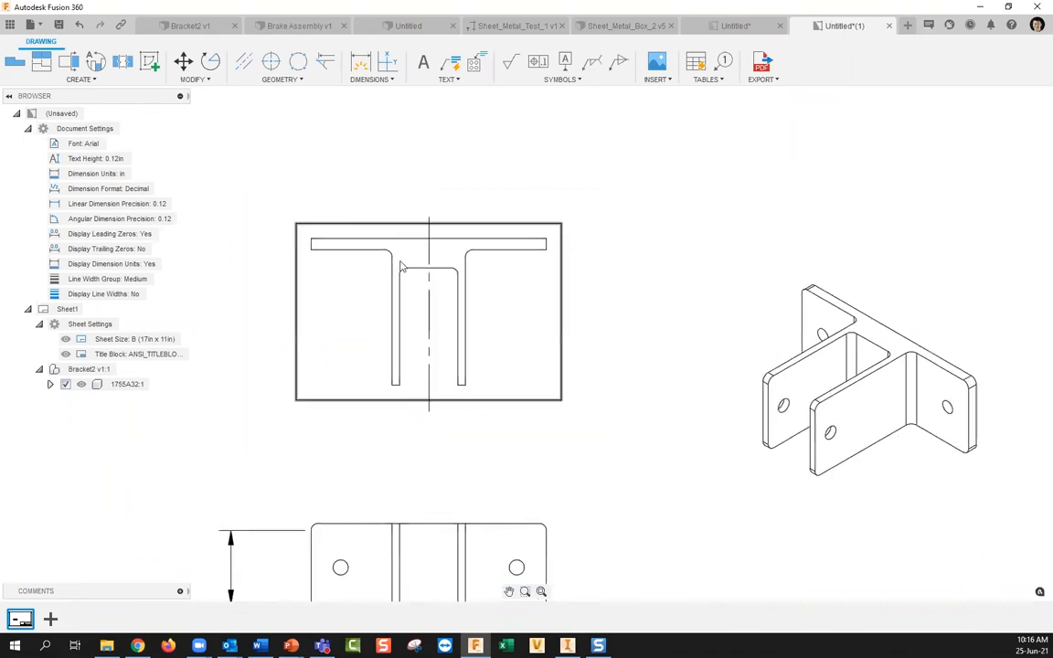
pyautogui.scroll(2, 595, 372)
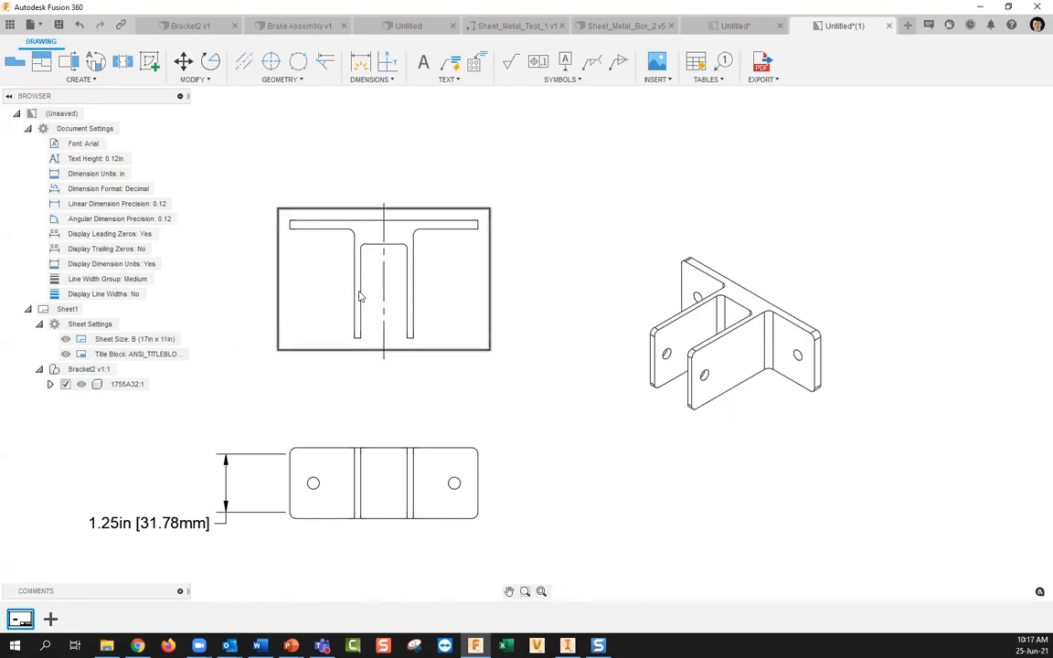
pyautogui.scroll(4, 444, 310)
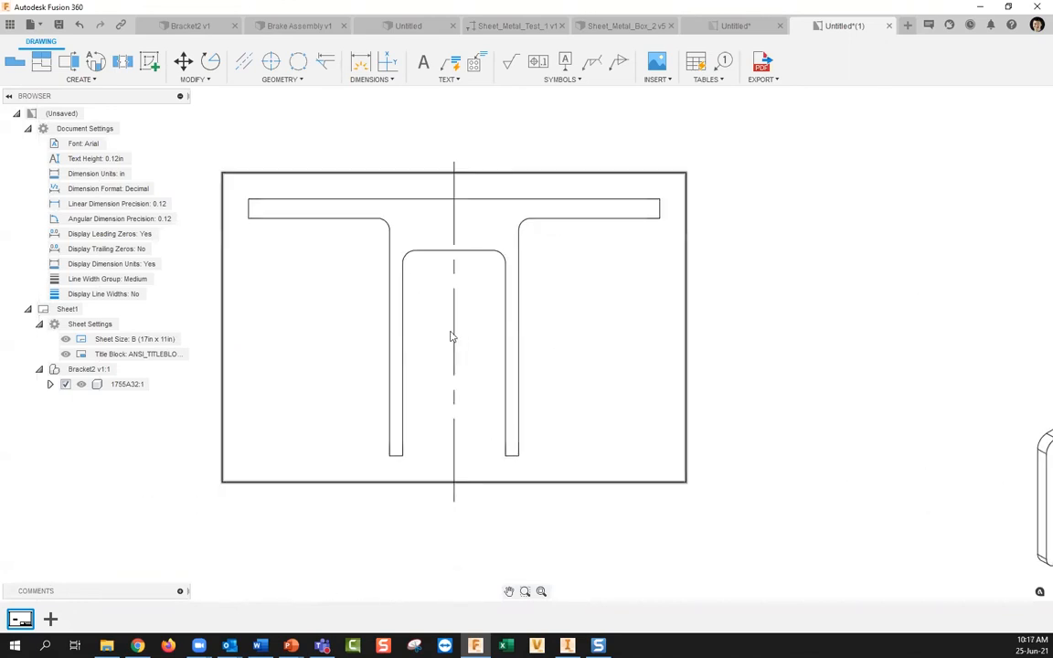
pyautogui.moveTo(455, 338); pyautogui.dragTo(471, 338)
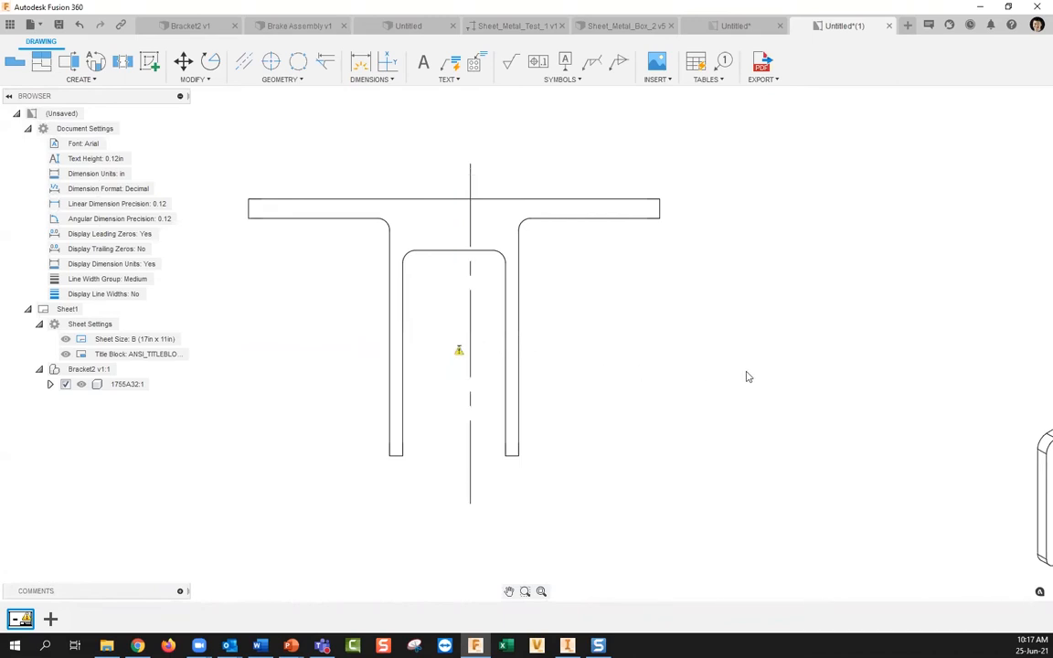
pyautogui.click(459, 353)
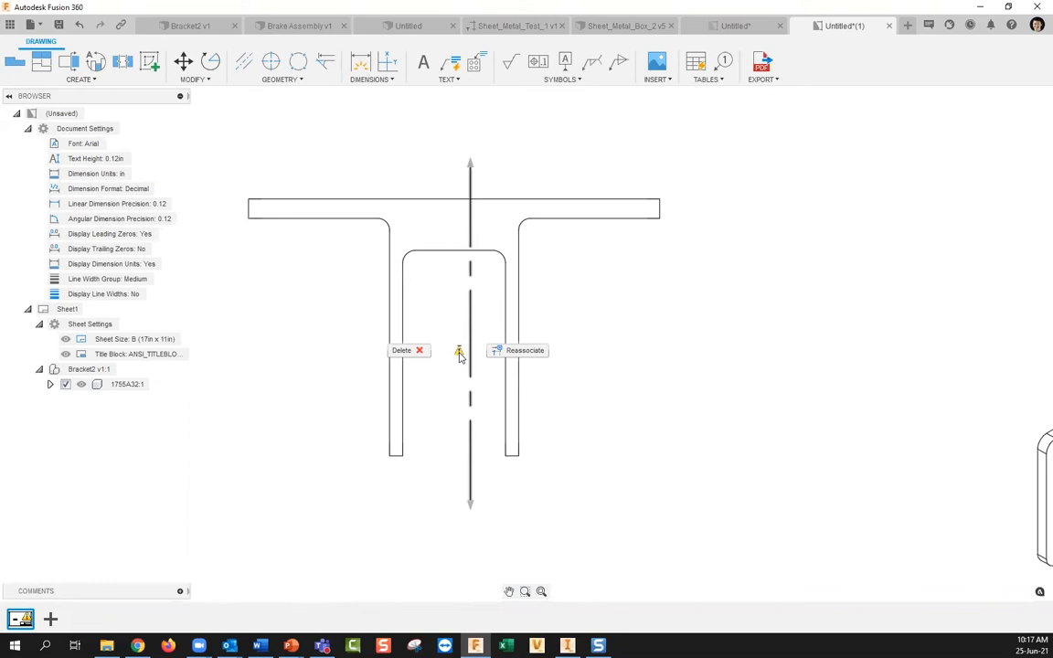
pyautogui.click(509, 357)
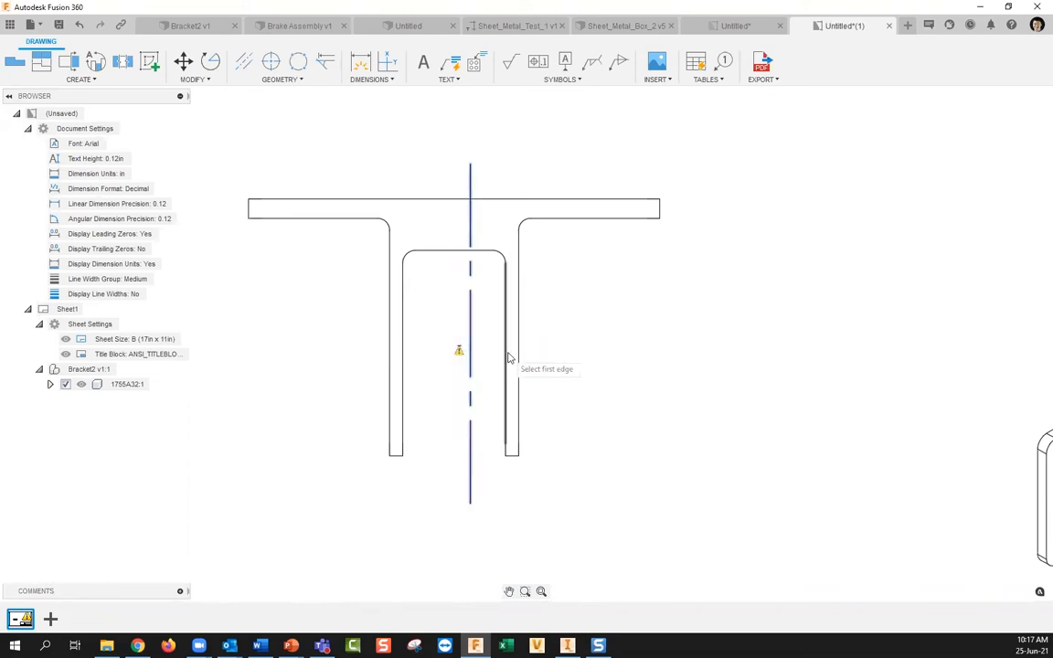
pyautogui.click(403, 298)
pyautogui.click(505, 362)
pyautogui.scroll(-5, 521, 286)
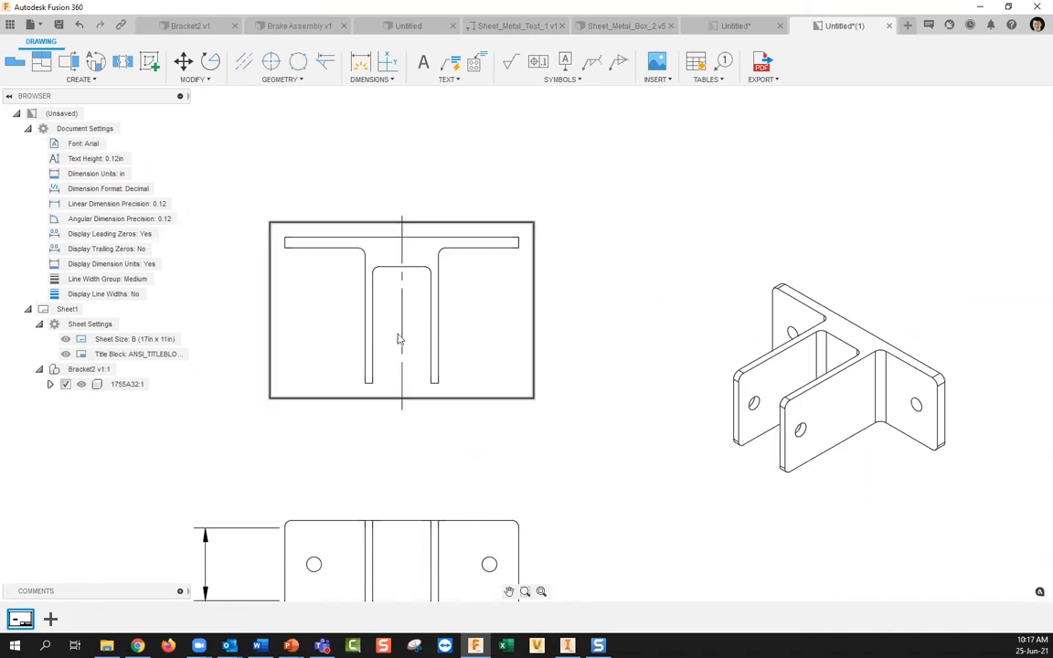
# Delete the centerline from the view above the base view.
pyautogui.click(402, 329)
pyautogui.press('Delete')
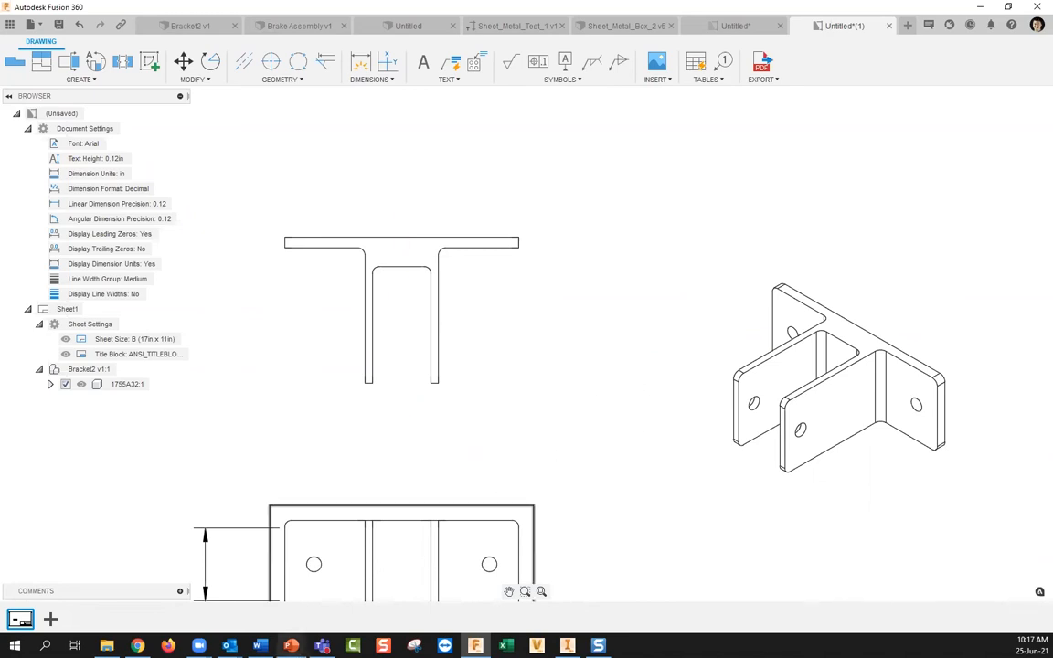
# Check the remaining drawing tips on the PowerPoint agenda slide and return to the Fusion 360 bracket drawing.
pyautogui.moveTo(291, 645)
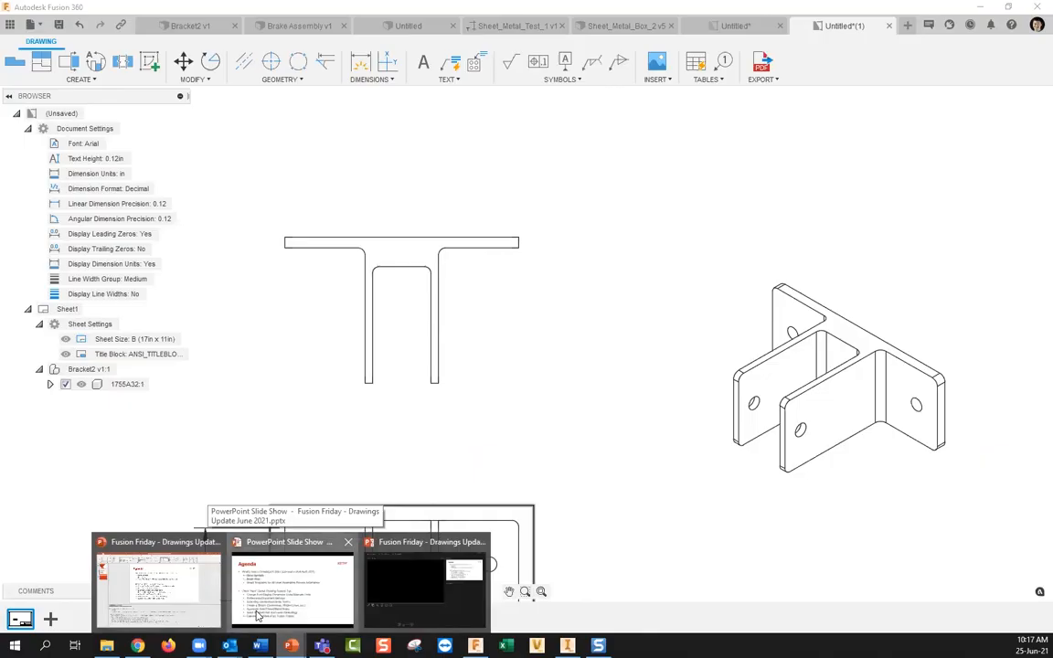
pyautogui.click(258, 617)
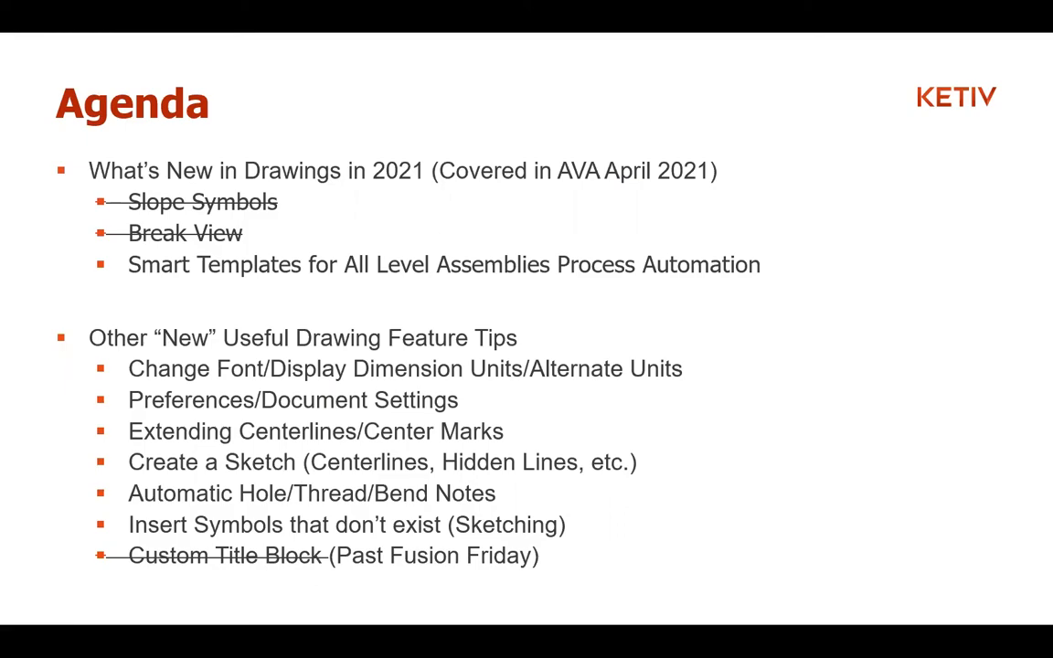
pyautogui.hotkey('alt', 'Tab')
# Start a new sketch on the drawing sheet and move the sketch settings closer to the views.
pyautogui.scroll(-4, 568, 456)
pyautogui.moveTo(580, 488); pyautogui.dragTo(592, 440, button='middle')
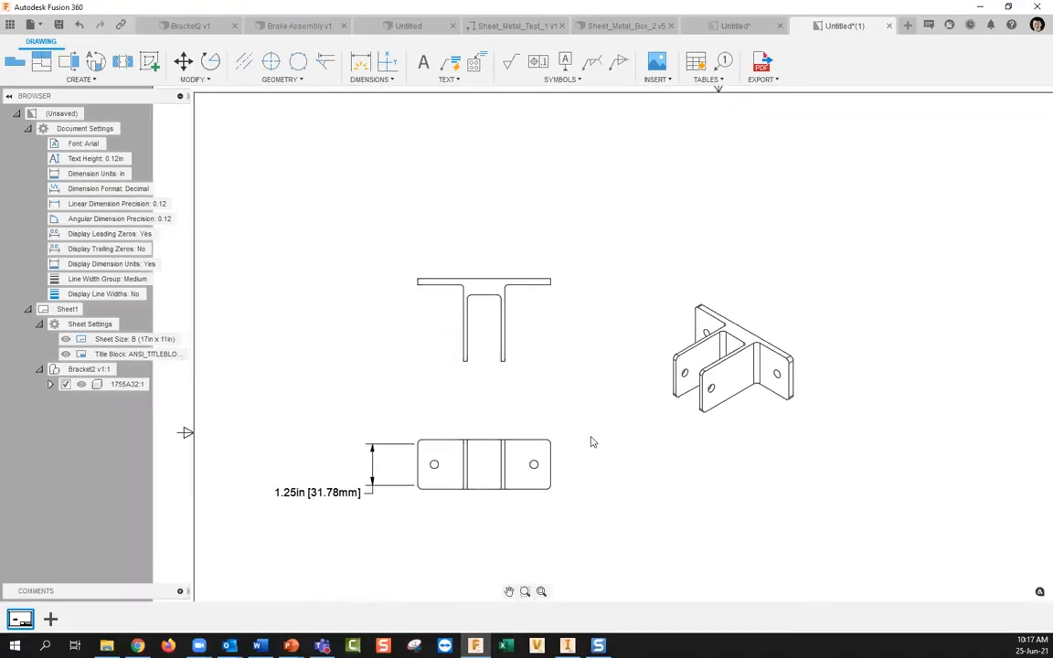
pyautogui.scroll(1, 584, 466)
pyautogui.moveTo(566, 494); pyautogui.dragTo(559, 477, button='middle')
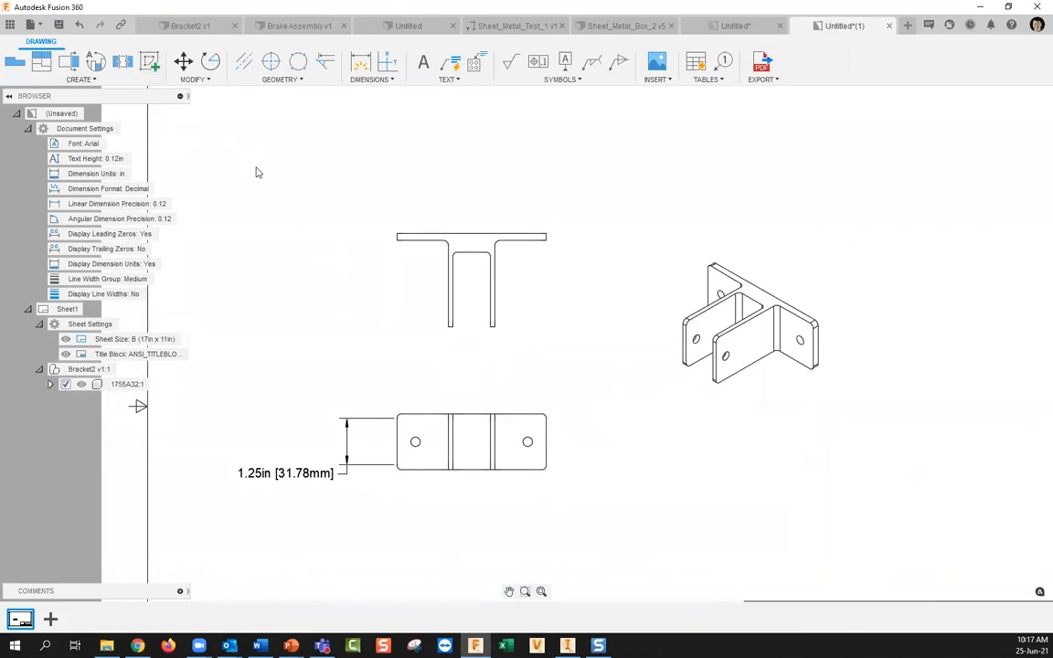
pyautogui.click(153, 64)
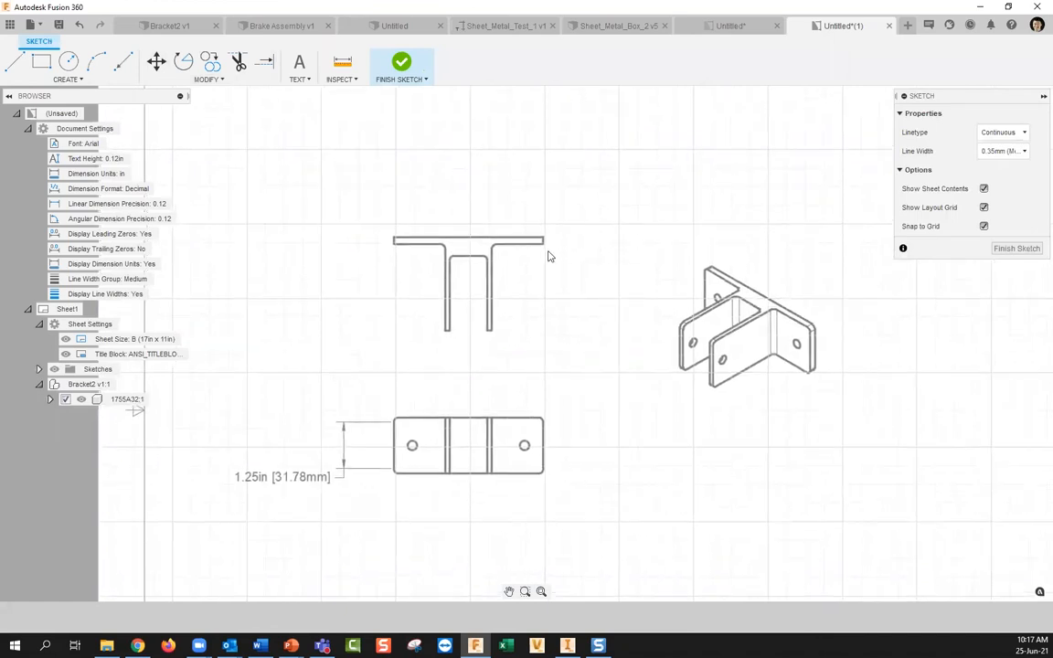
pyautogui.moveTo(957, 101)
pyautogui.mouseDown()
pyautogui.moveTo(888, 111)
pyautogui.moveTo(861, 136)
pyautogui.mouseUp()
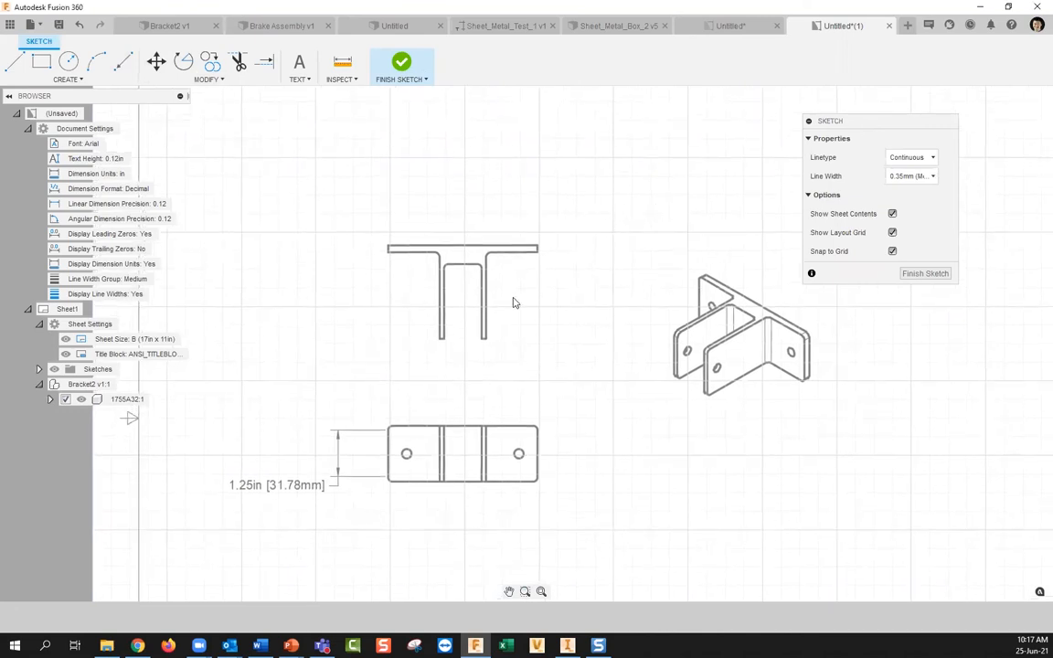
# Try sketching a vertical line down the middle of the upper bracket view, past both ends, and delete it.
pyautogui.click(13, 61)
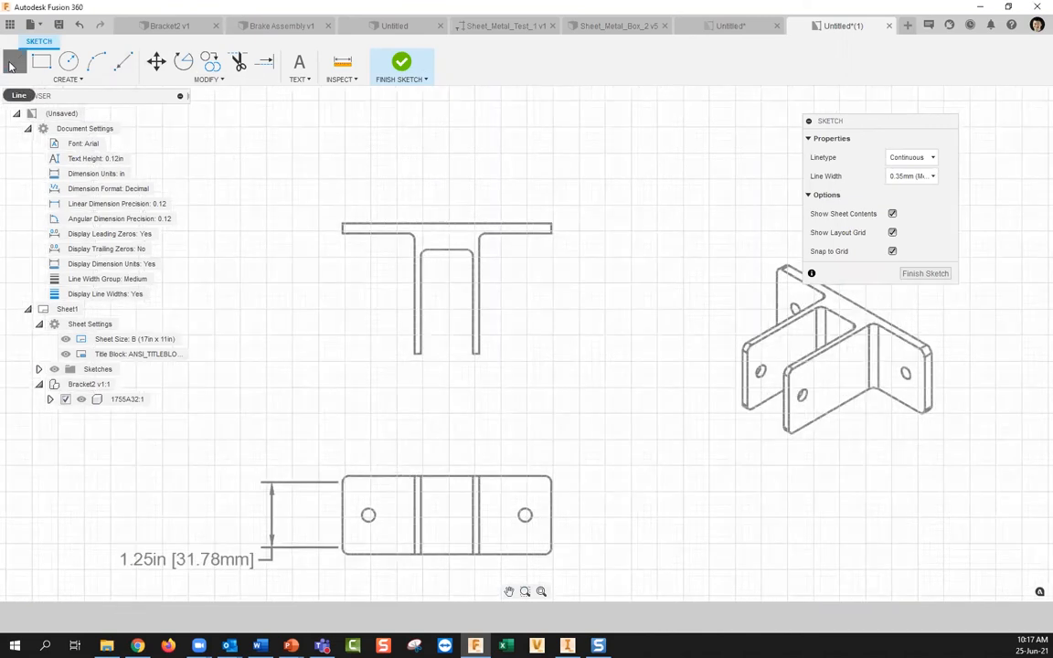
pyautogui.click(446, 205)
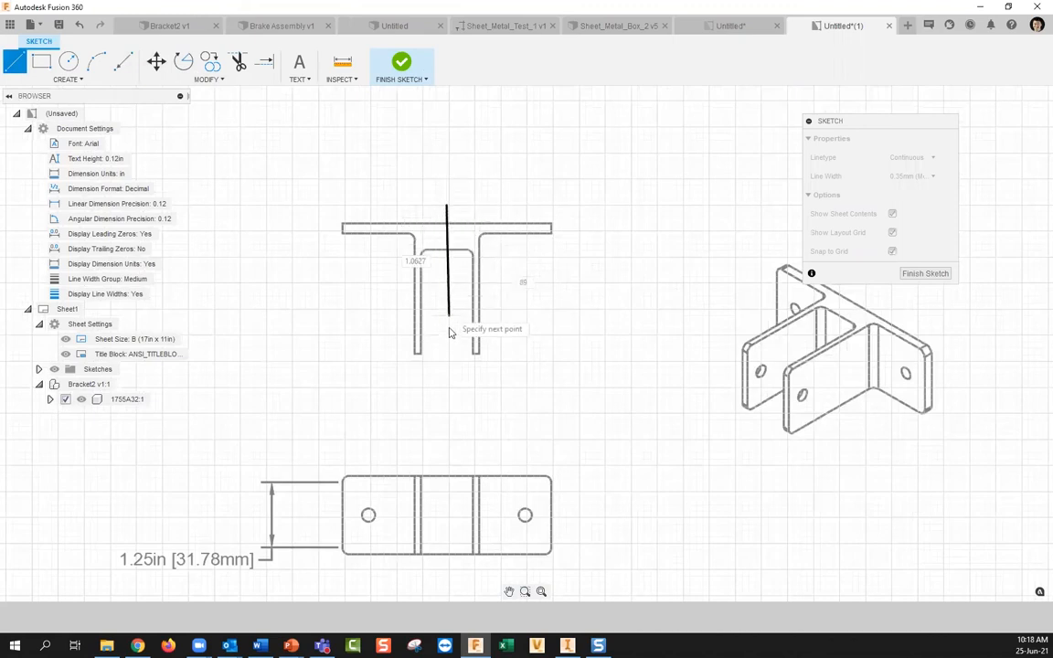
pyautogui.click(447, 375)
pyautogui.press('Escape')
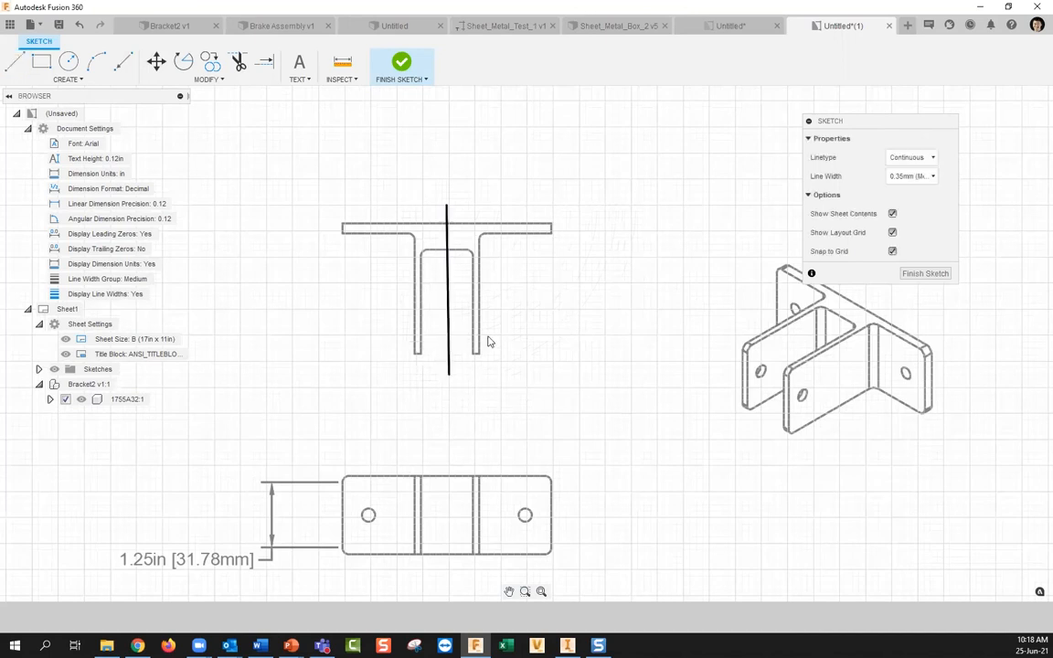
pyautogui.click(447, 340)
pyautogui.press('Delete')
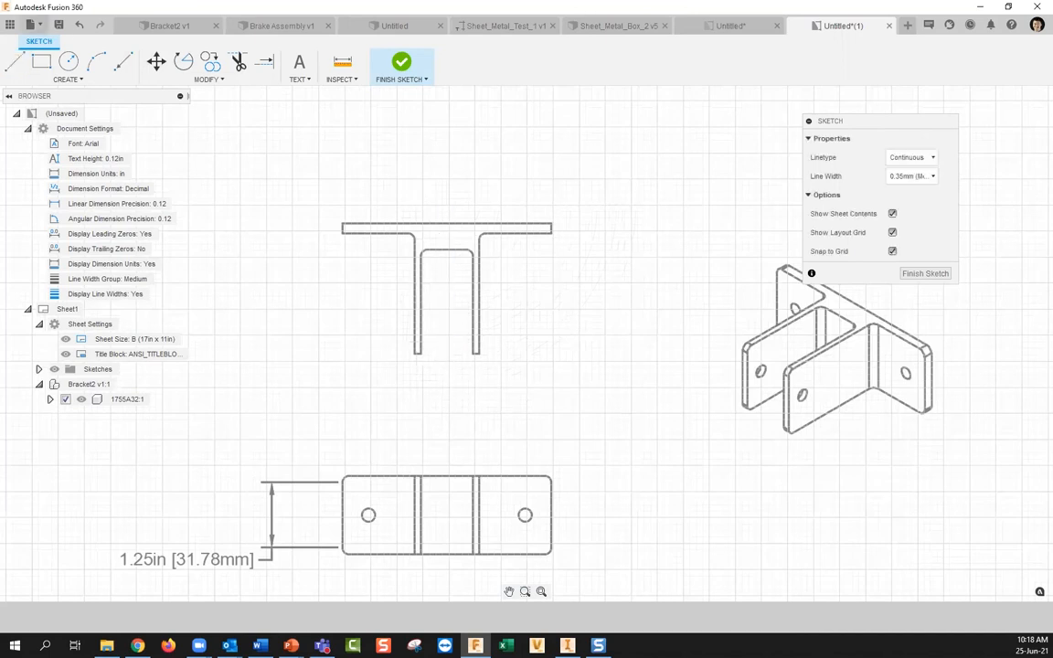
pyautogui.click(15, 66)
pyautogui.click(446, 223)
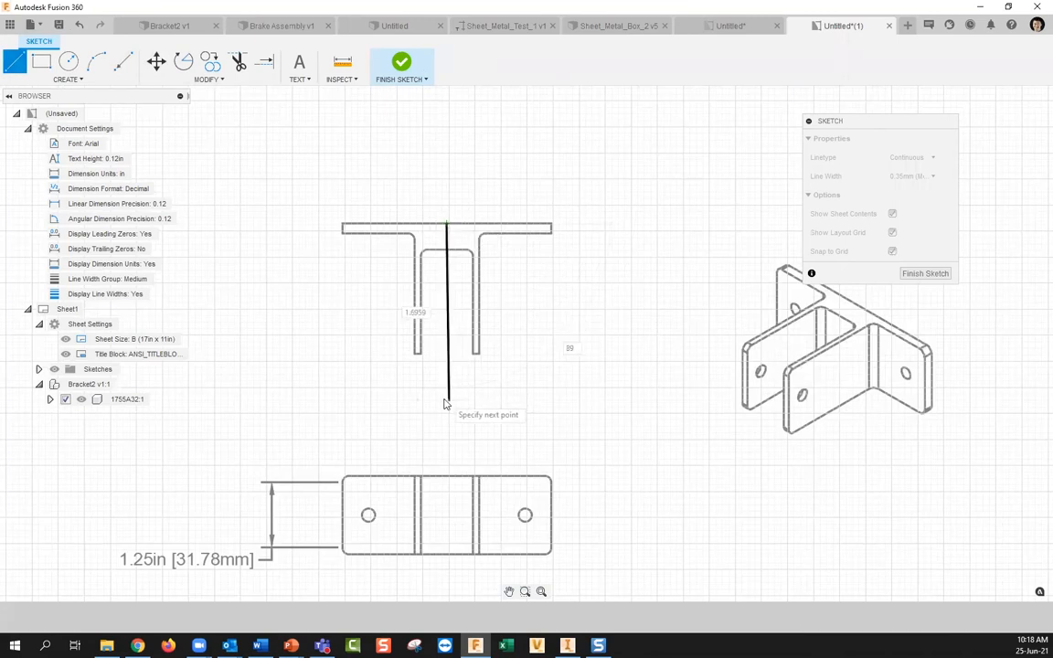
pyautogui.press('Escape')
pyautogui.click(15, 62)
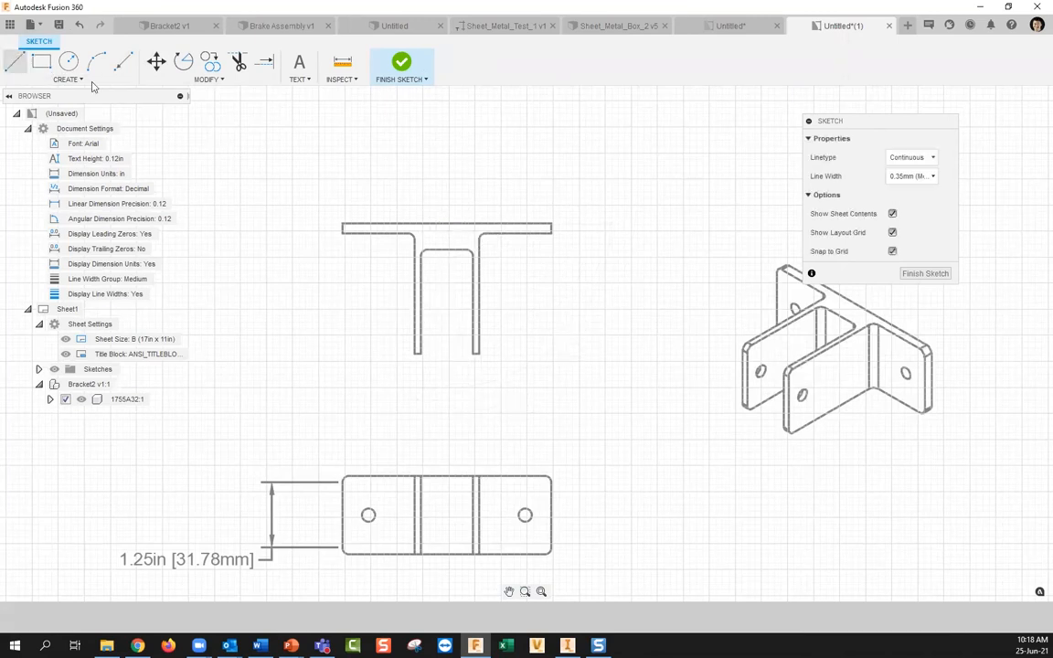
pyautogui.click(447, 225)
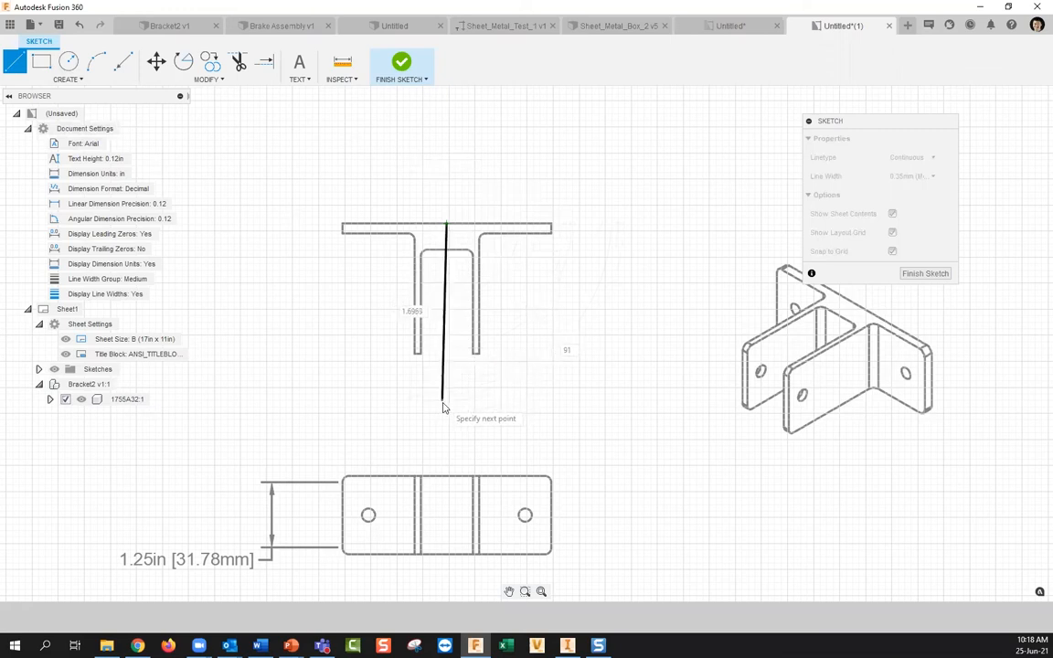
pyautogui.scroll(3, 448, 410)
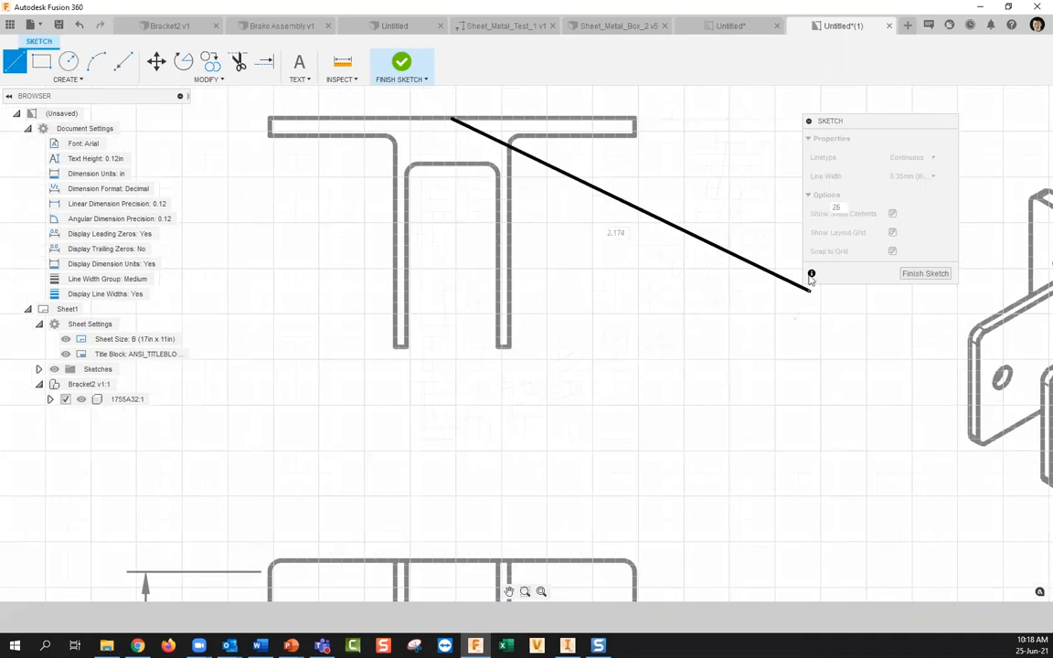
pyautogui.press('Escape')
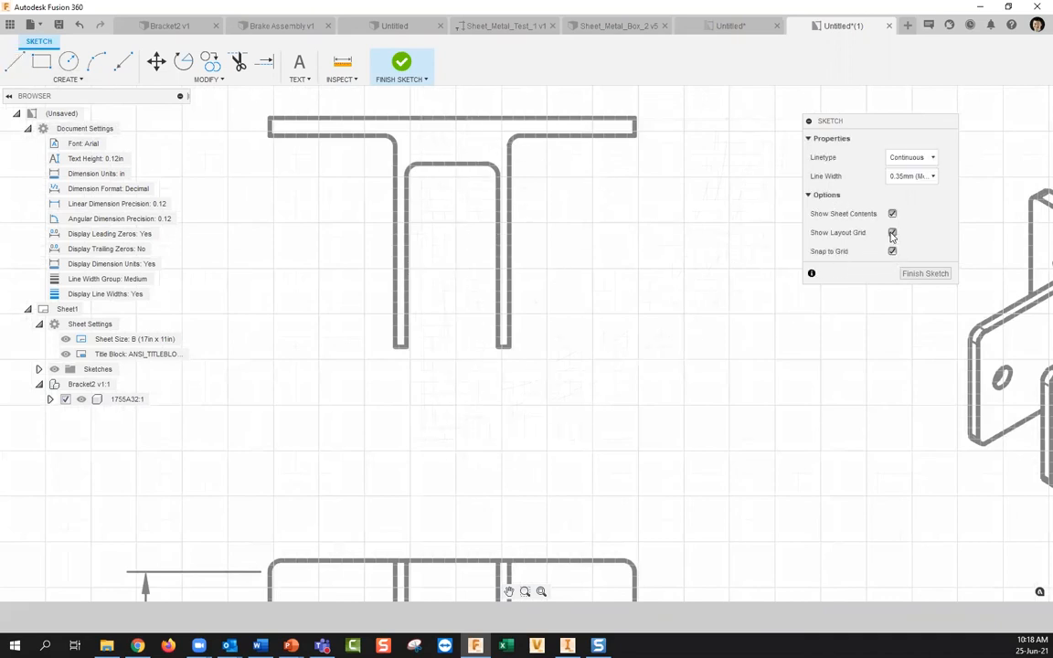
# Turn off grid snapping and the layout grid for the sketch, keeping the sheet contents shown.
pyautogui.click(891, 251)
pyautogui.click(892, 214)
pyautogui.click(892, 233)
pyautogui.click(892, 214)
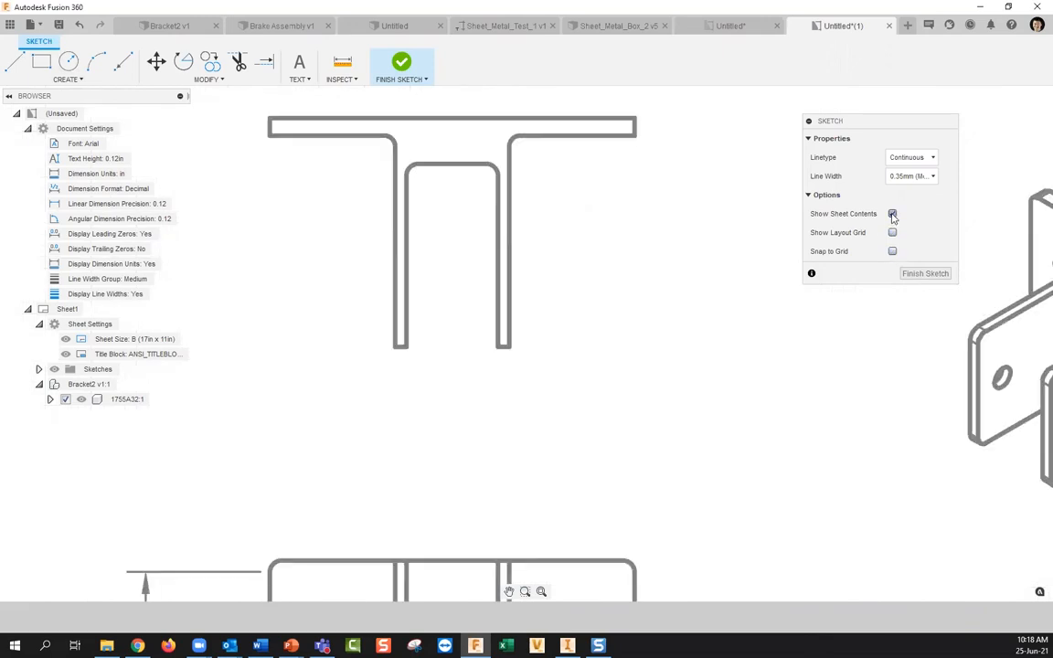
# Sketch a vertical line from the midpoint of the flange's top edge to the midpoint of the slot's top edge.
pyautogui.scroll(2, 568, 277)
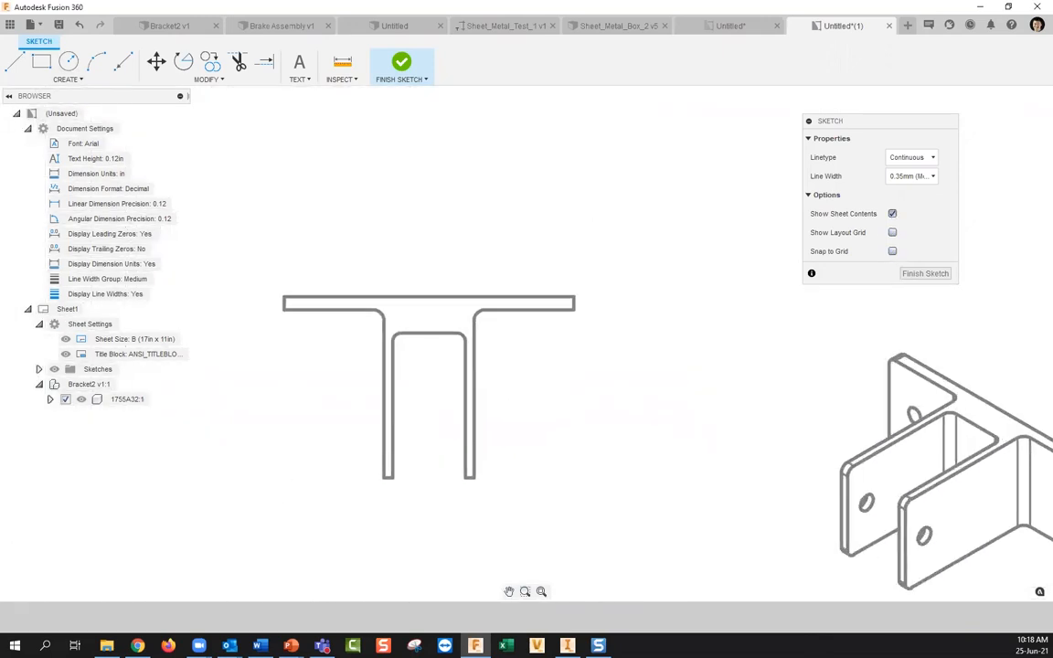
pyautogui.click(15, 61)
pyautogui.click(428, 297)
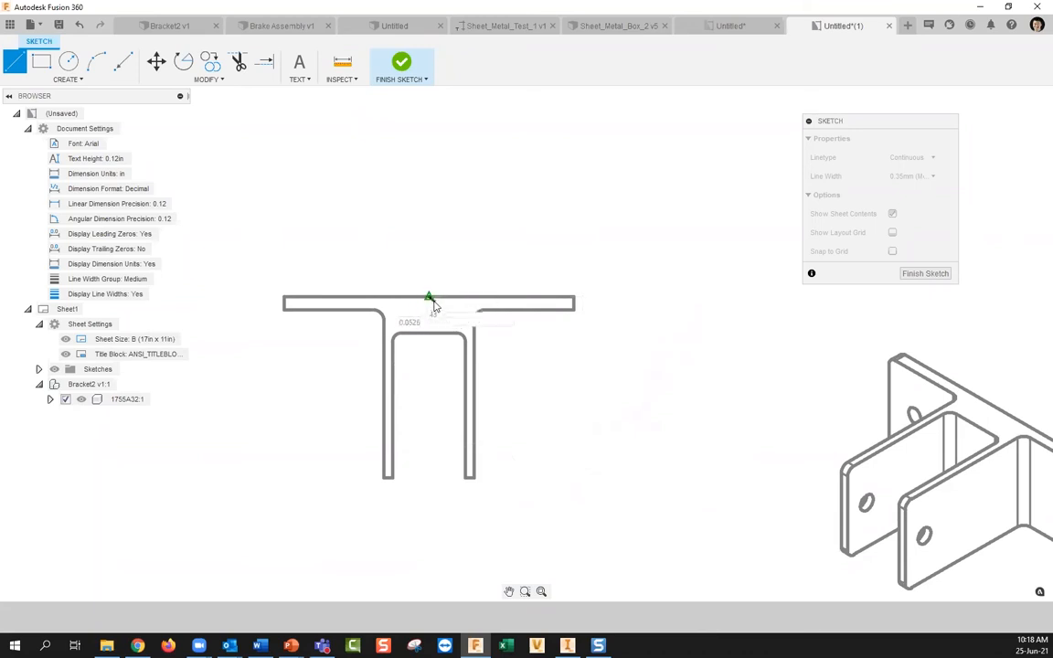
pyautogui.click(429, 335)
pyautogui.press('Escape')
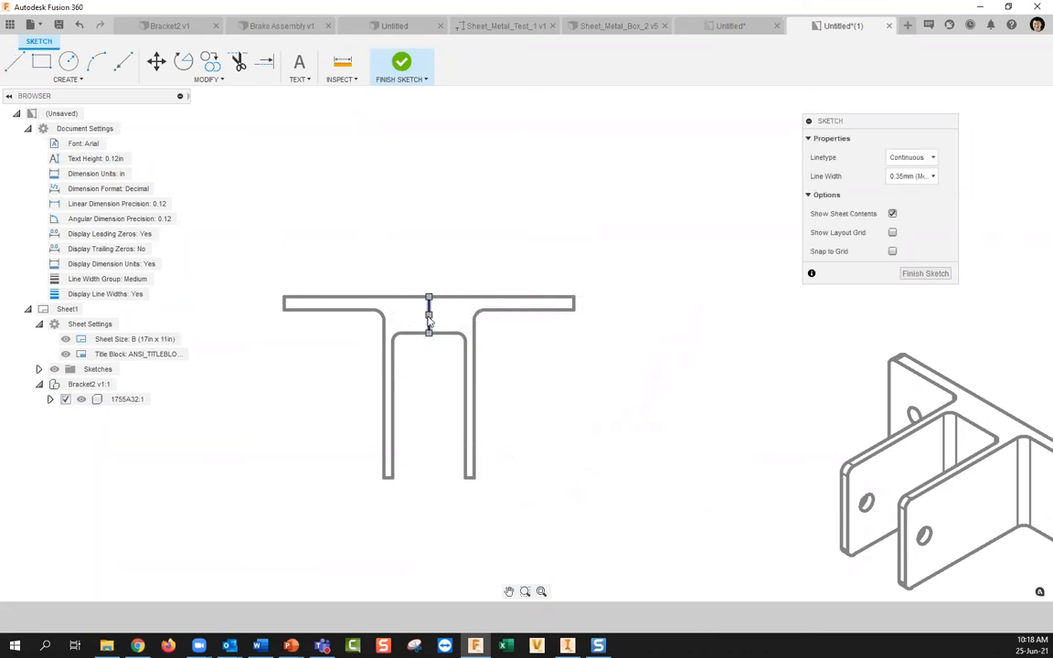
# Set the linetype of the short vertical sketch line between the flange and the slot to Center.
pyautogui.moveTo(413, 322); pyautogui.dragTo(432, 289, button='middle')
pyautogui.scroll(-1, 433, 289)
pyautogui.scroll(3, 530, 324)
pyautogui.moveTo(532, 353); pyautogui.dragTo(555, 337, button='middle')
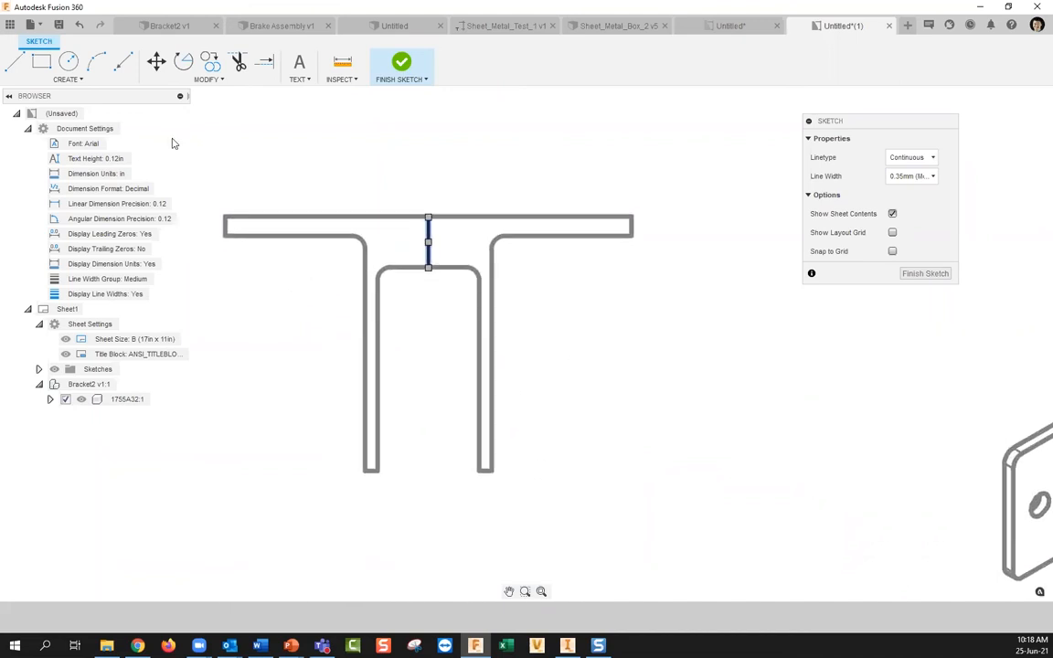
pyautogui.click(586, 282)
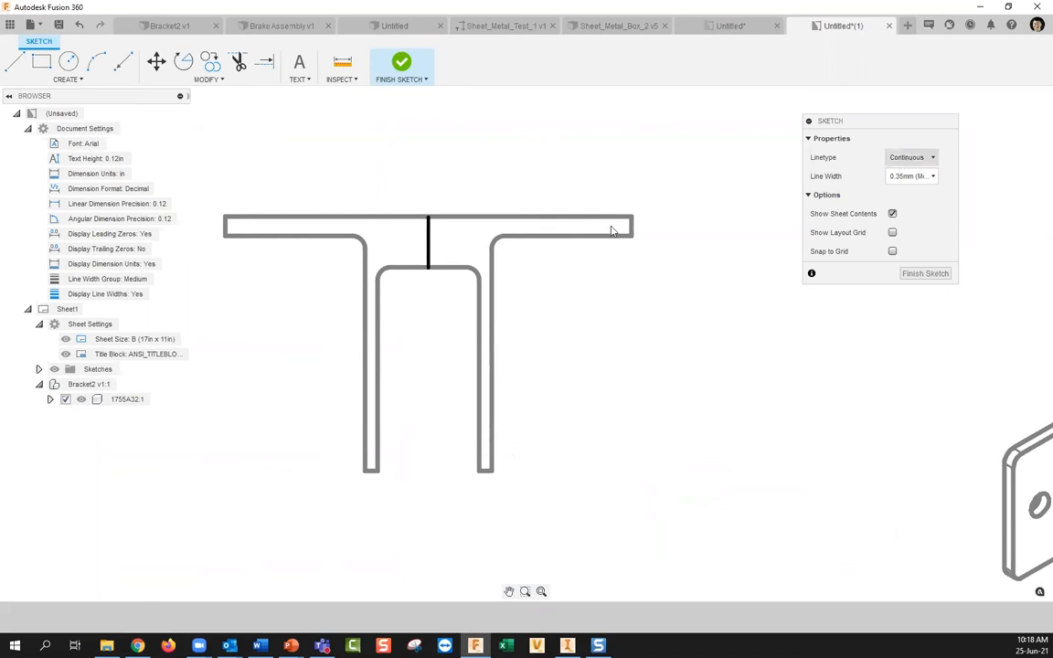
pyautogui.click(429, 243)
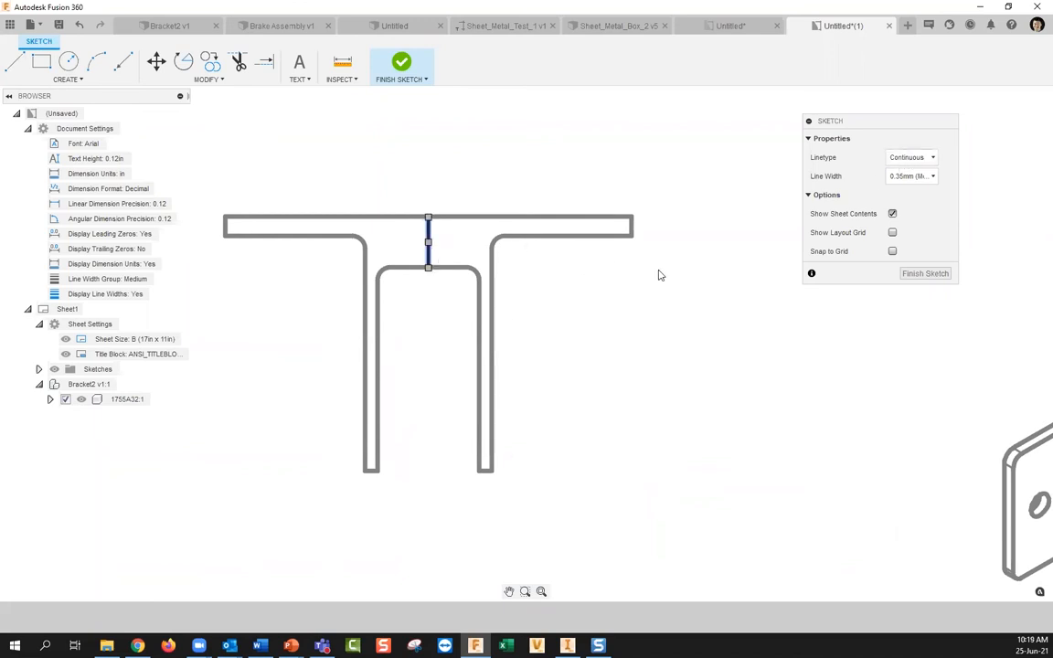
pyautogui.click(909, 159)
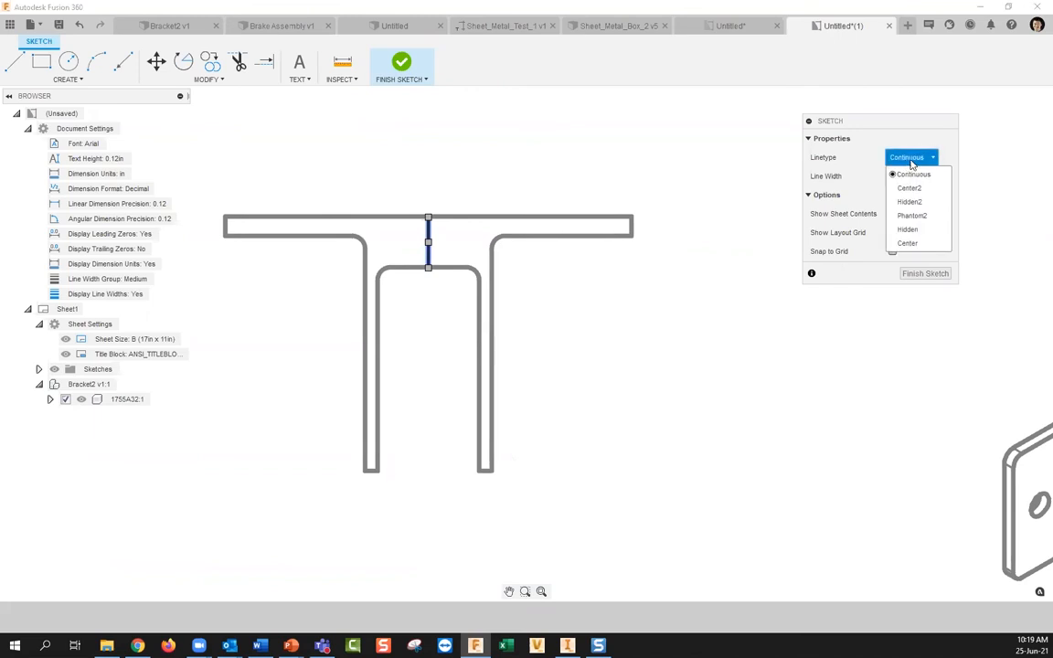
pyautogui.click(908, 243)
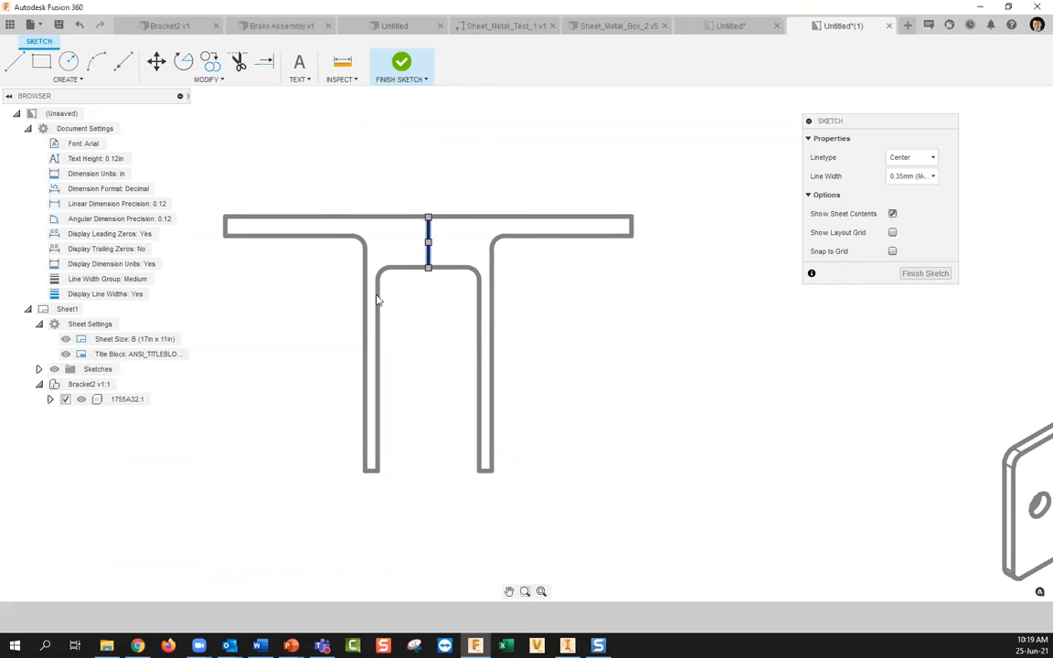
pyautogui.click(914, 157)
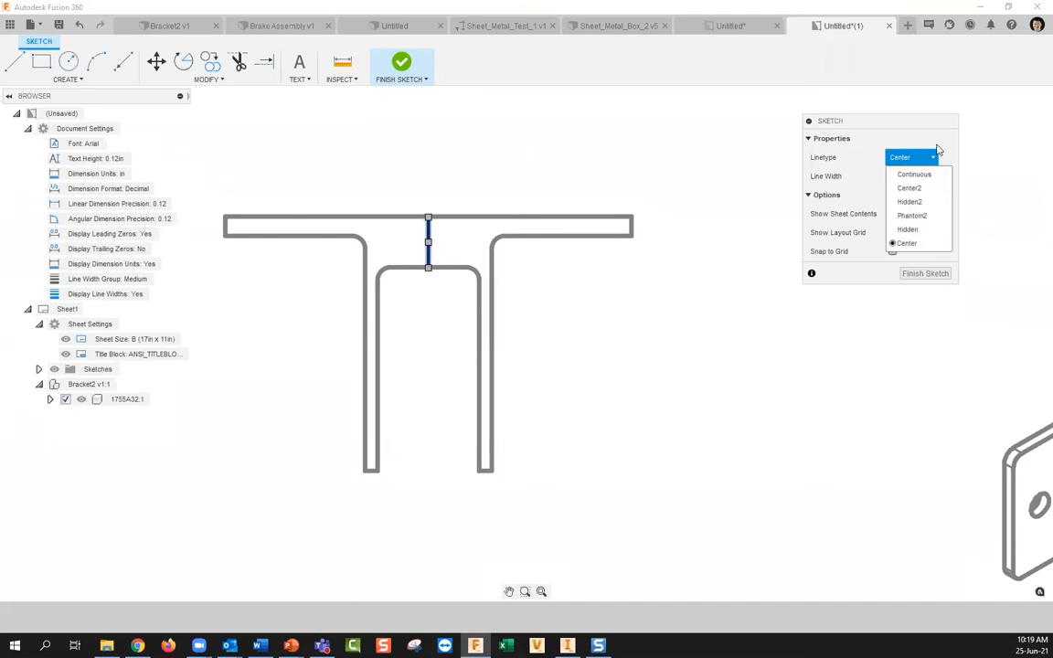
pyautogui.click(918, 120)
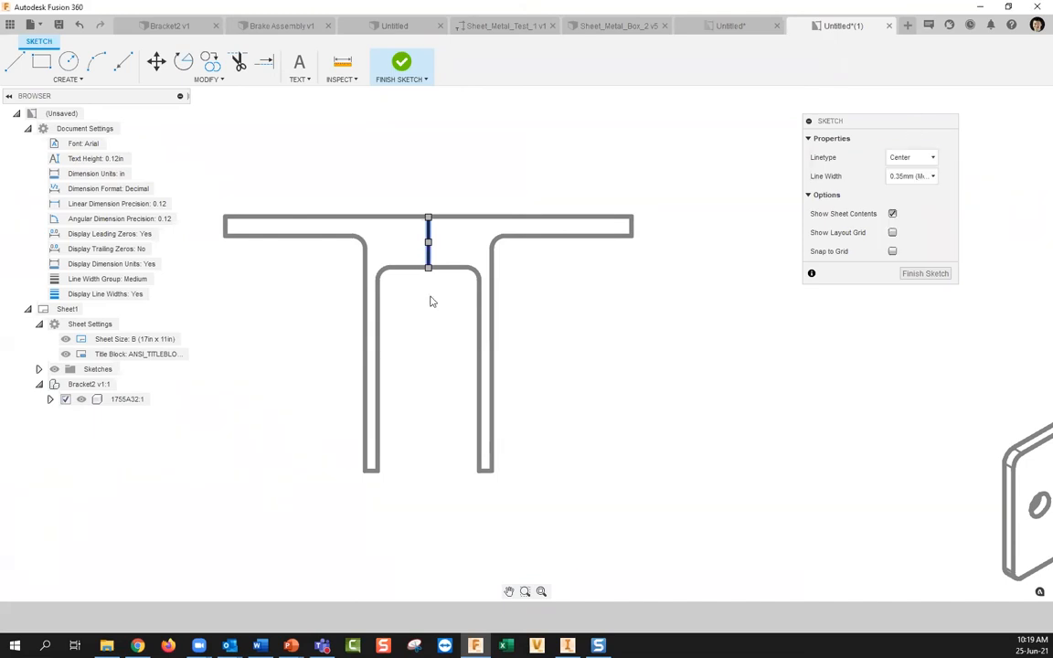
# Stretch the vertical line's lower end straight down past the bracket legs and set its linetype to Center2.
pyautogui.press('l')
pyautogui.click(429, 270)
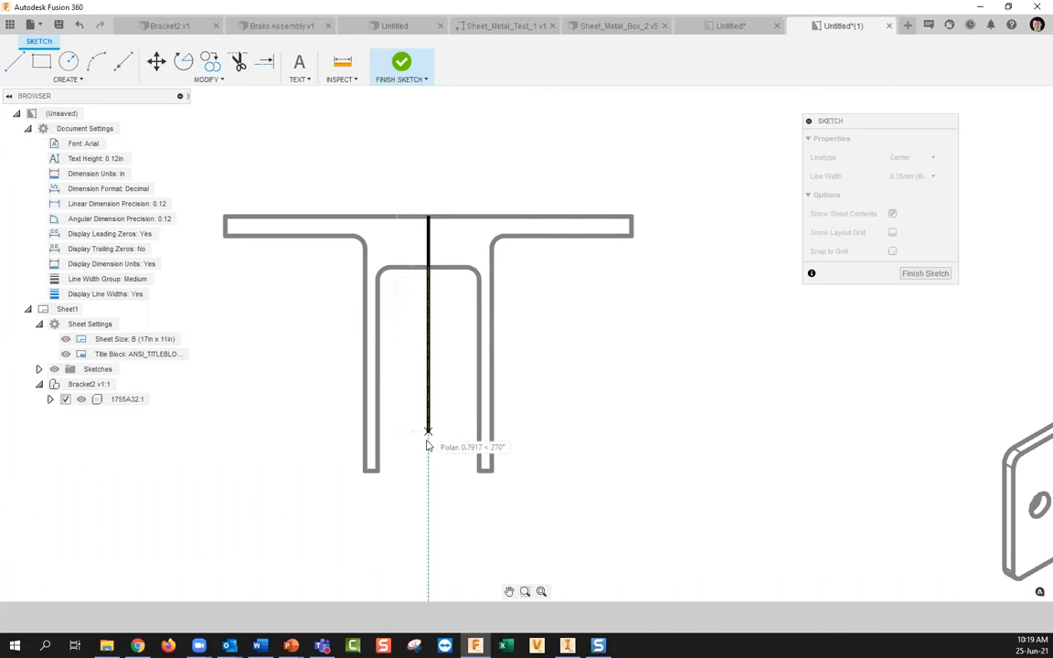
pyautogui.doubleClick(429, 486)
pyautogui.click(462, 436)
pyautogui.click(427, 411)
pyautogui.click(909, 157)
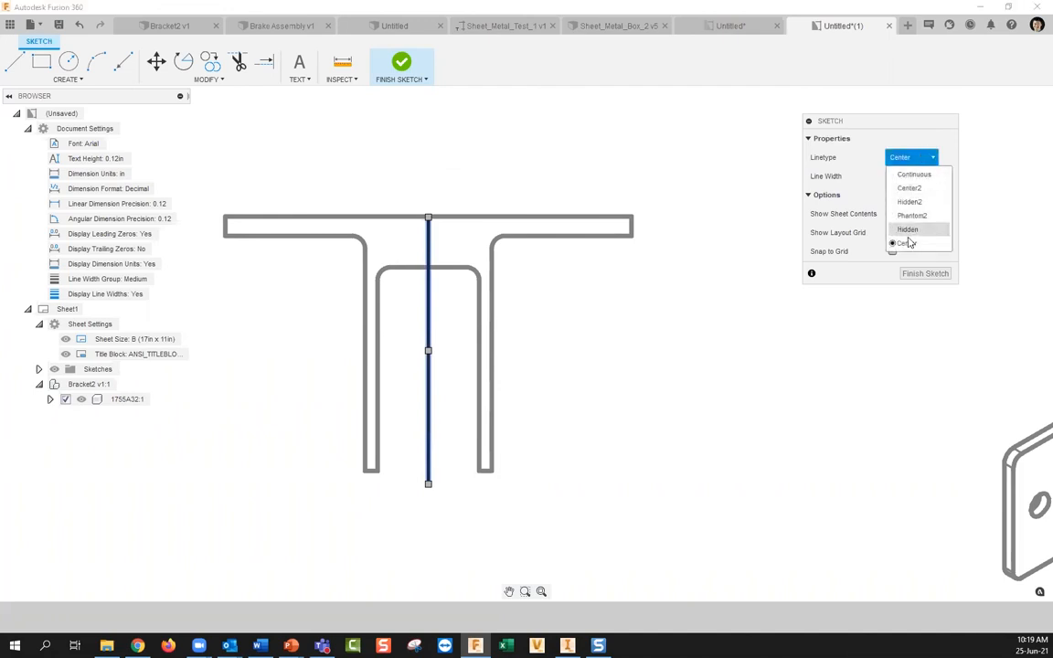
pyautogui.click(918, 189)
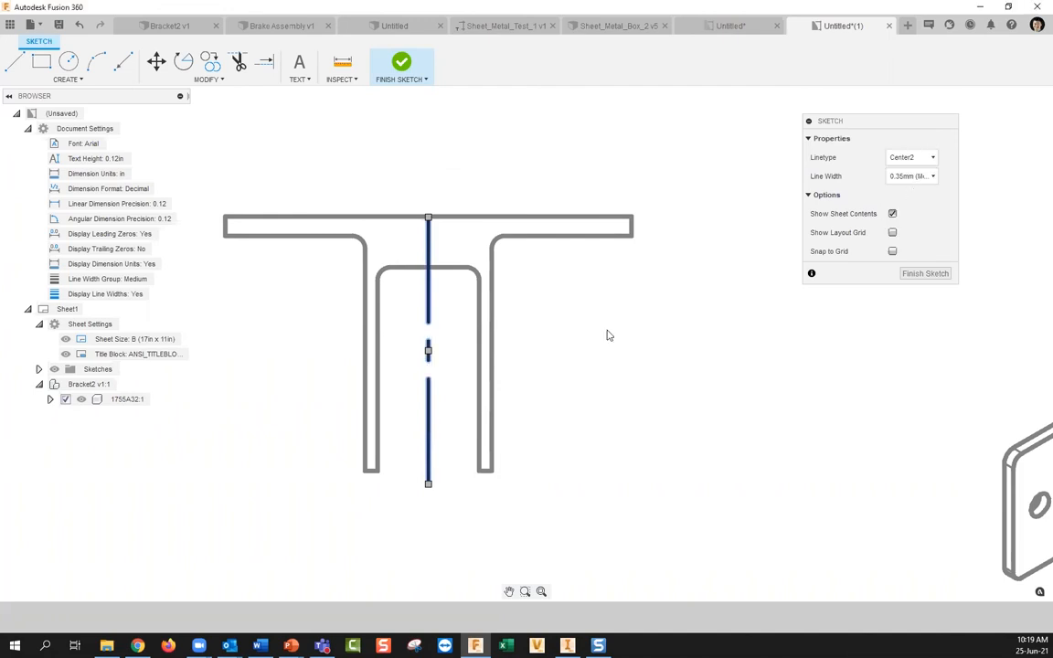
# Stretch the upper end of the vertical line straight up past the flange's top edge.
pyautogui.click(716, 301)
pyautogui.click(431, 231)
pyautogui.moveTo(430, 218); pyautogui.dragTo(430, 197)
pyautogui.click(493, 287)
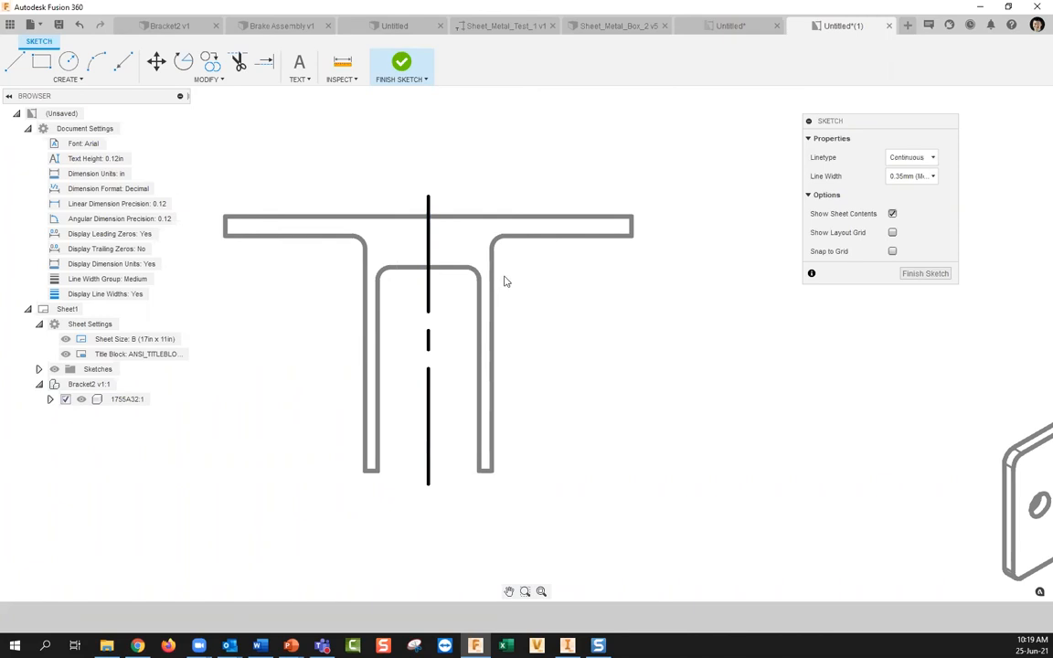
# Set the vertical line's linetype to Hidden and finish the sketch.
pyautogui.scroll(-5, 512, 274)
pyautogui.scroll(5, 553, 301)
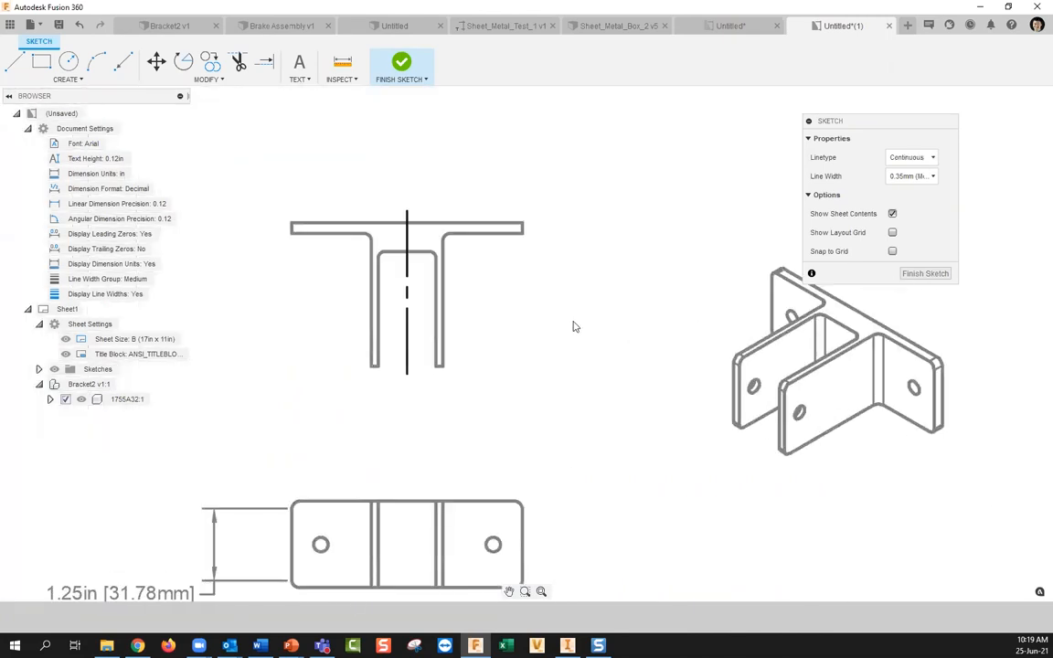
pyautogui.click(398, 262)
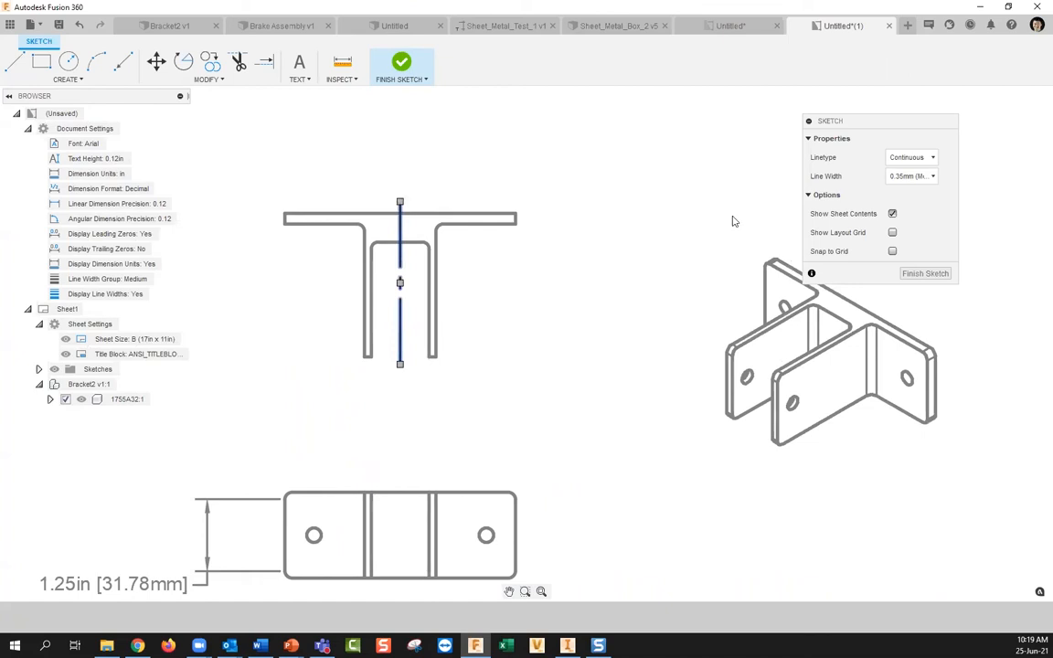
pyautogui.click(926, 161)
pyautogui.click(921, 209)
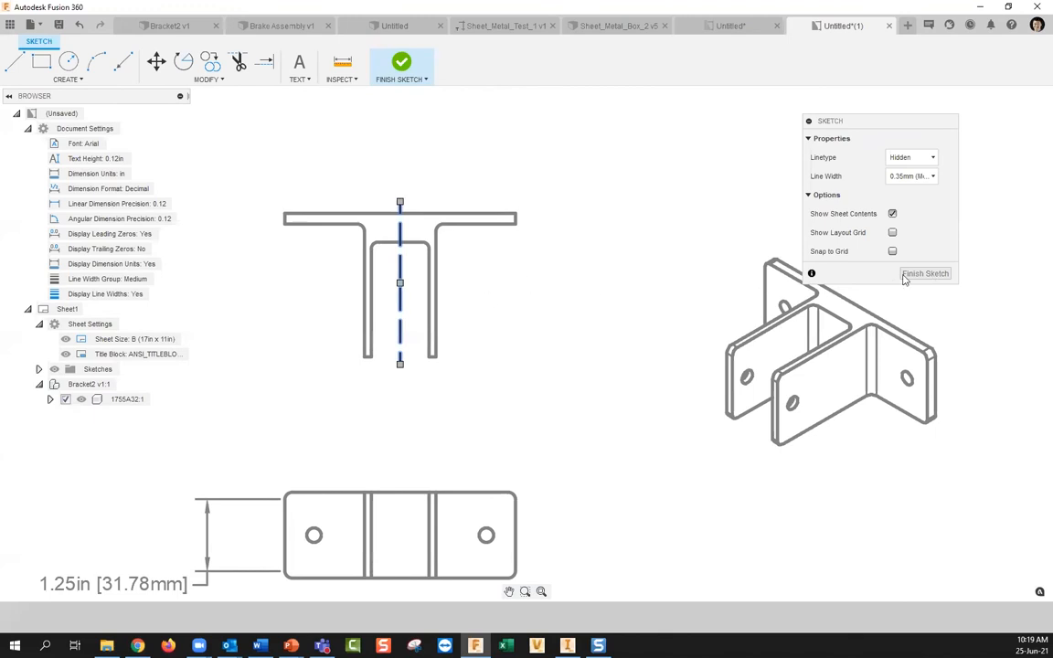
pyautogui.click(925, 274)
pyautogui.scroll(-3, 554, 292)
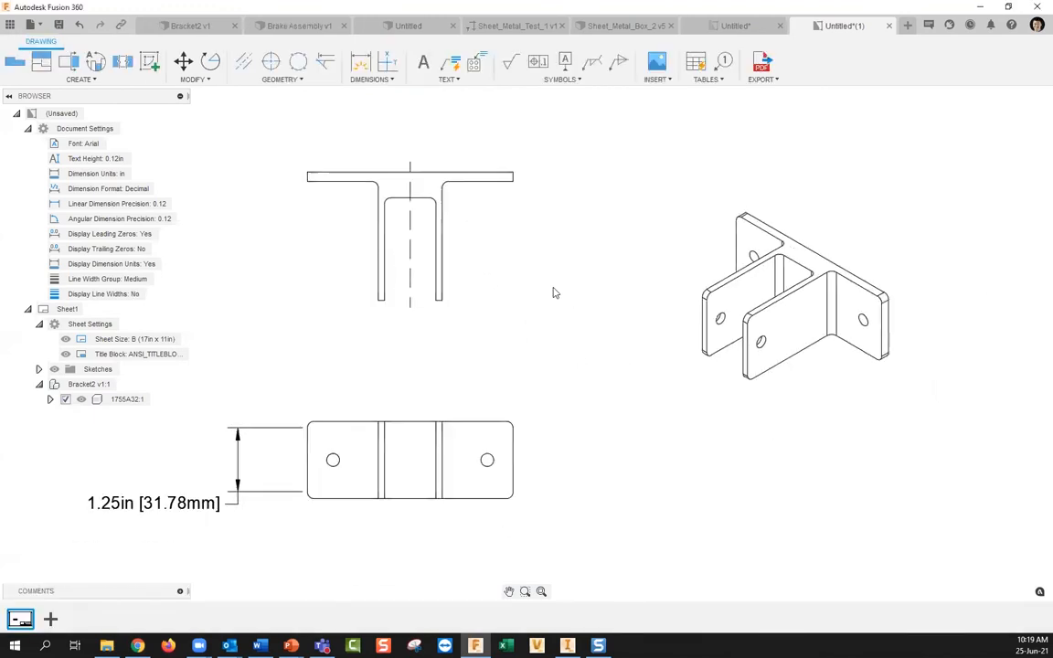
pyautogui.moveTo(422, 263); pyautogui.dragTo(389, 262, button='middle')
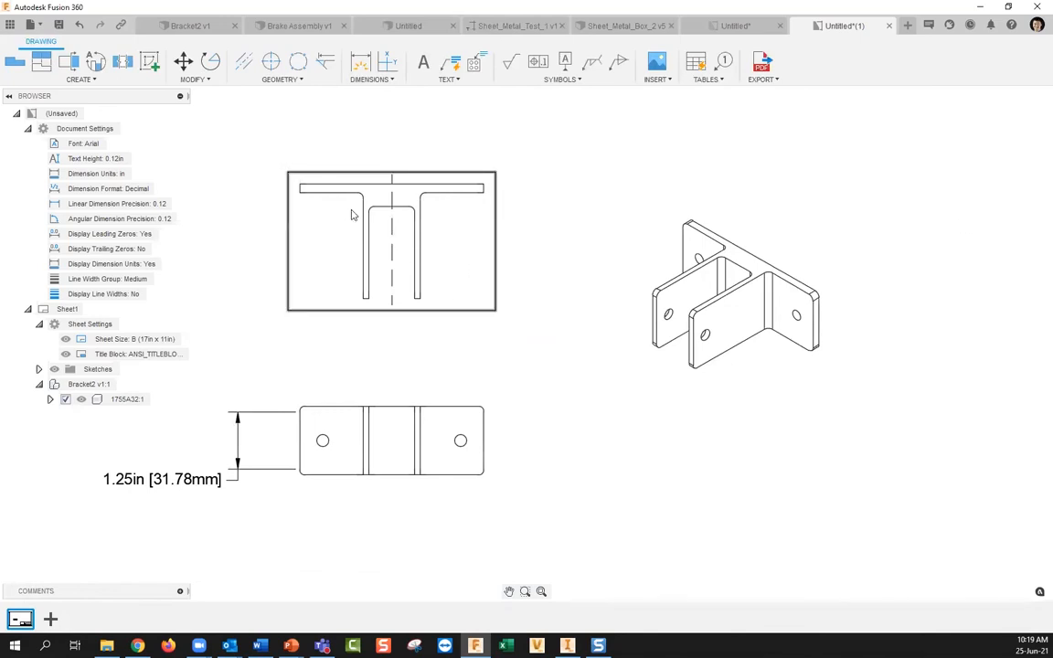
pyautogui.scroll(3, 402, 228)
pyautogui.click(395, 235)
pyautogui.press('Escape')
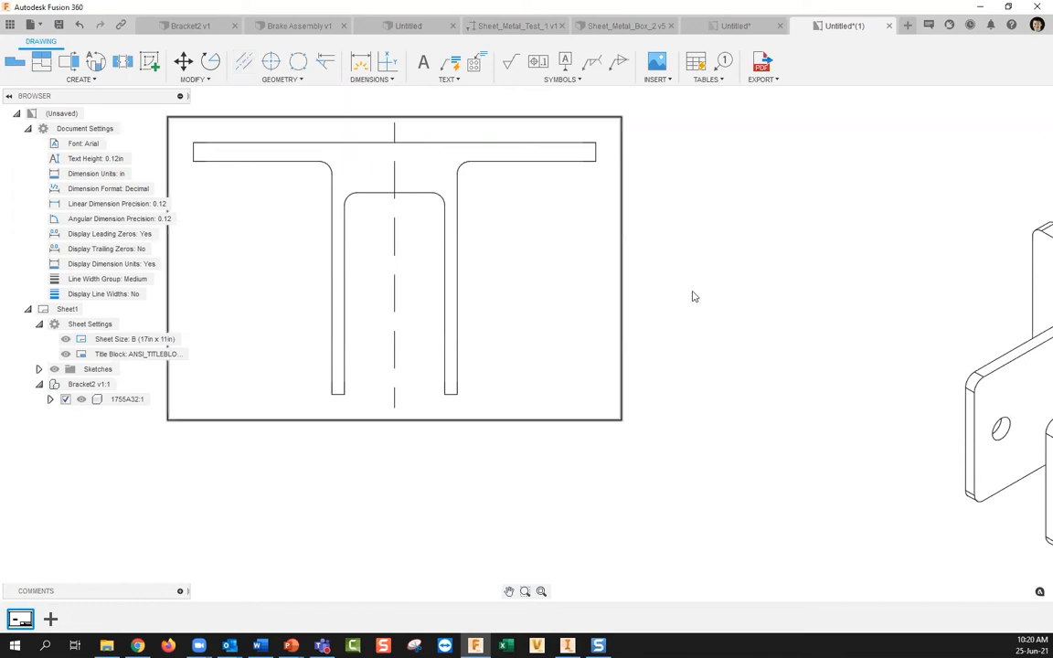
pyautogui.scroll(-5, 693, 296)
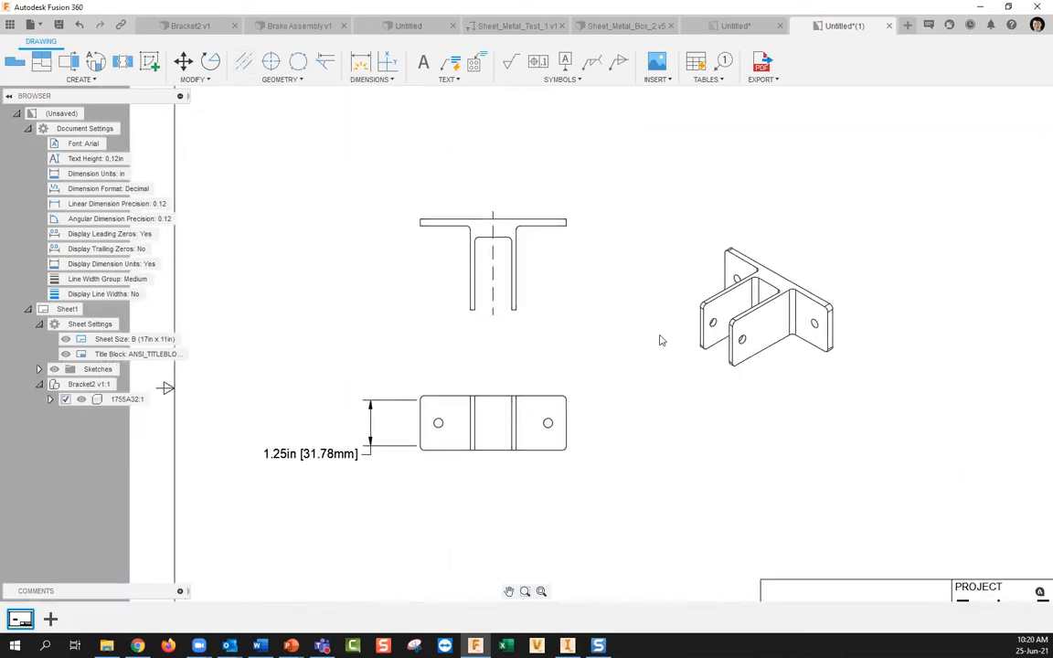
pyautogui.moveTo(688, 387)
pyautogui.mouseDown(button='middle')
pyautogui.moveTo(616, 337)
pyautogui.moveTo(641, 371)
pyautogui.mouseUp(button='middle')
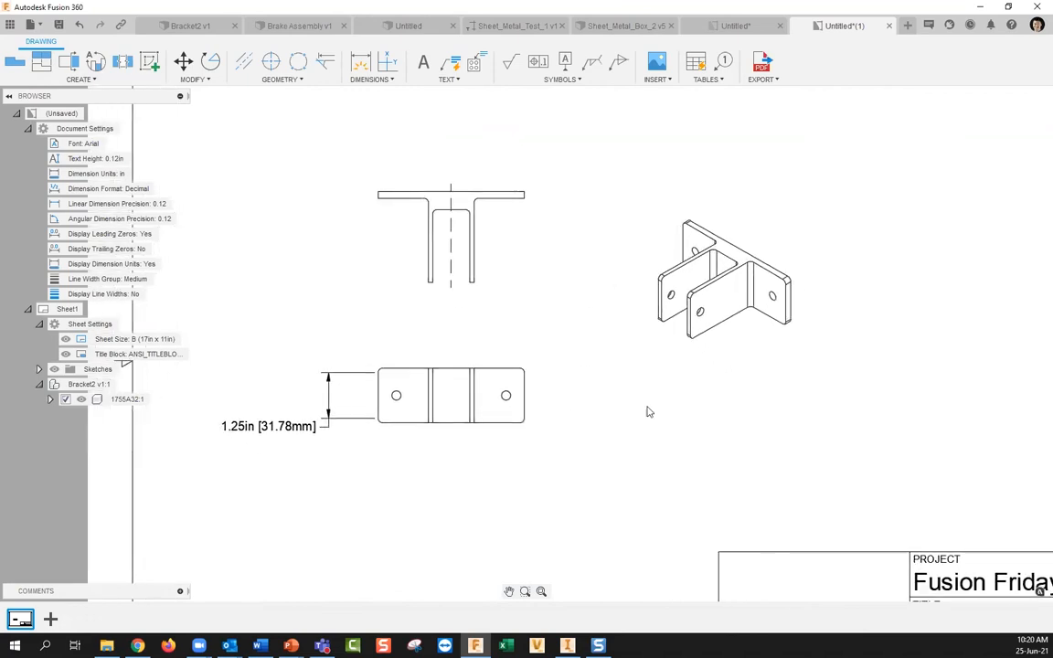
# Switch to the PowerPoint slide show to review the agenda of drawing tips, and return to the Fusion 360 drawing.
pyautogui.moveTo(290, 645)
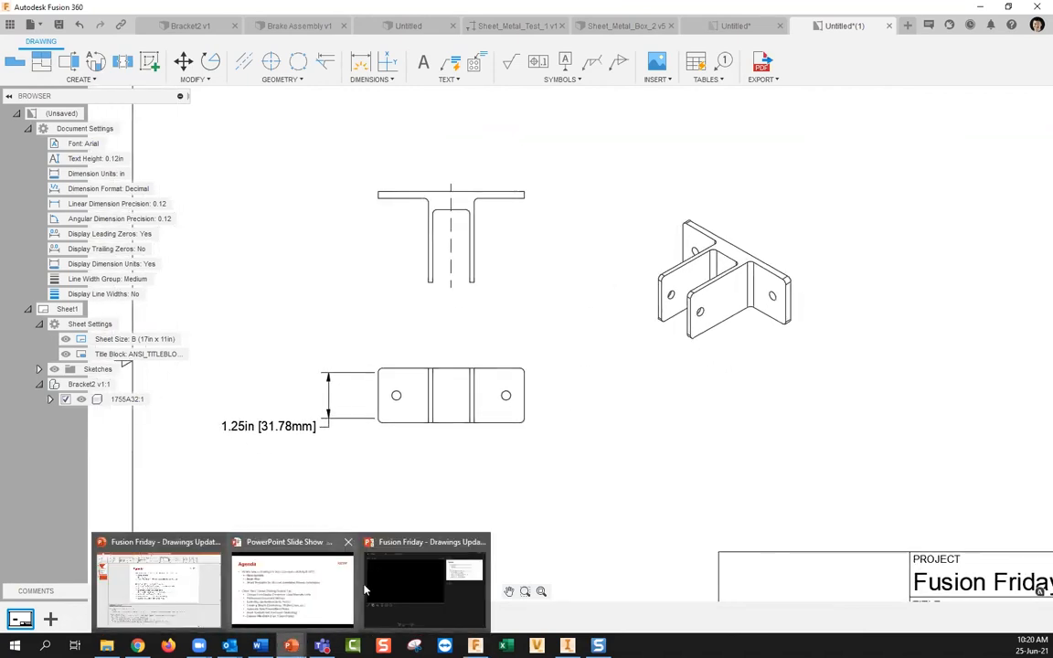
pyautogui.click(295, 569)
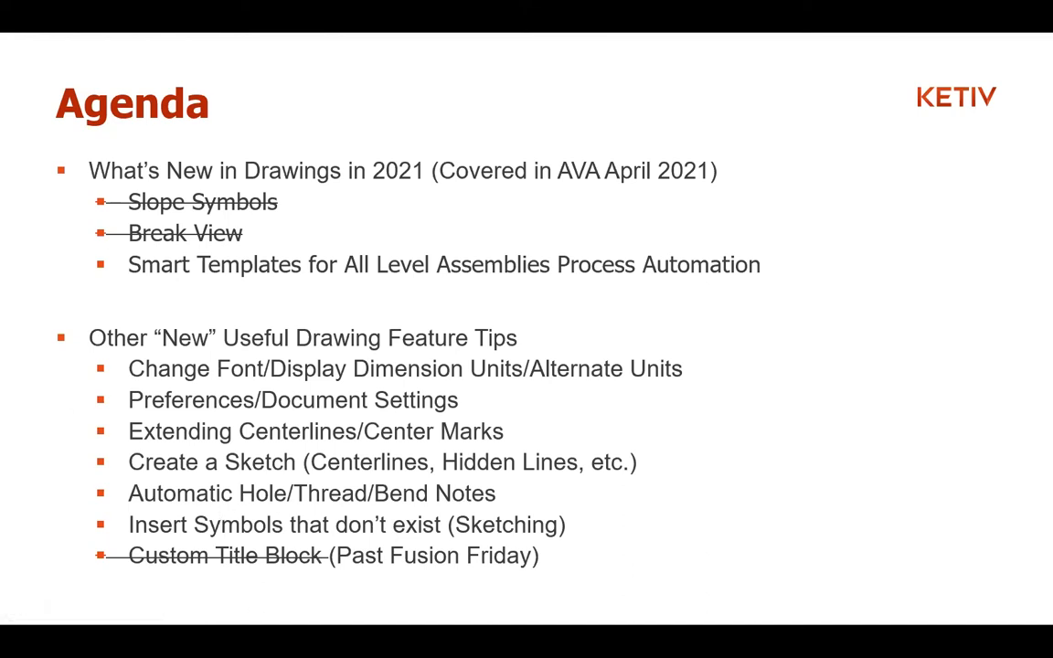
pyautogui.hotkey('alt', 'Tab')
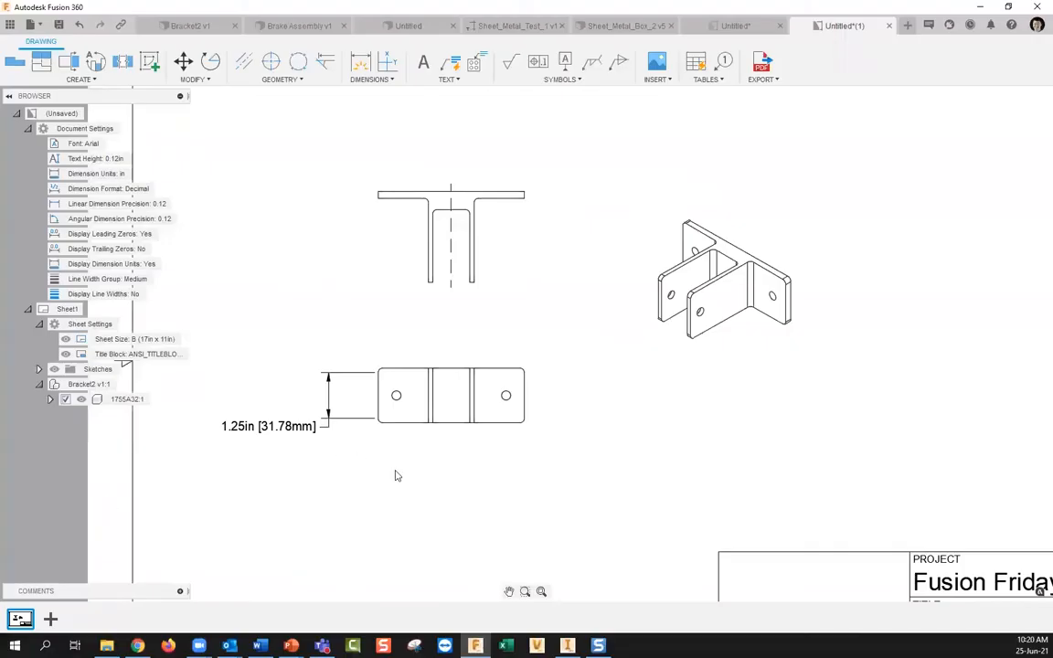
# Look through the available text commands for the Hole and Thread Note.
pyautogui.scroll(-4, 395, 475)
pyautogui.scroll(2, 511, 423)
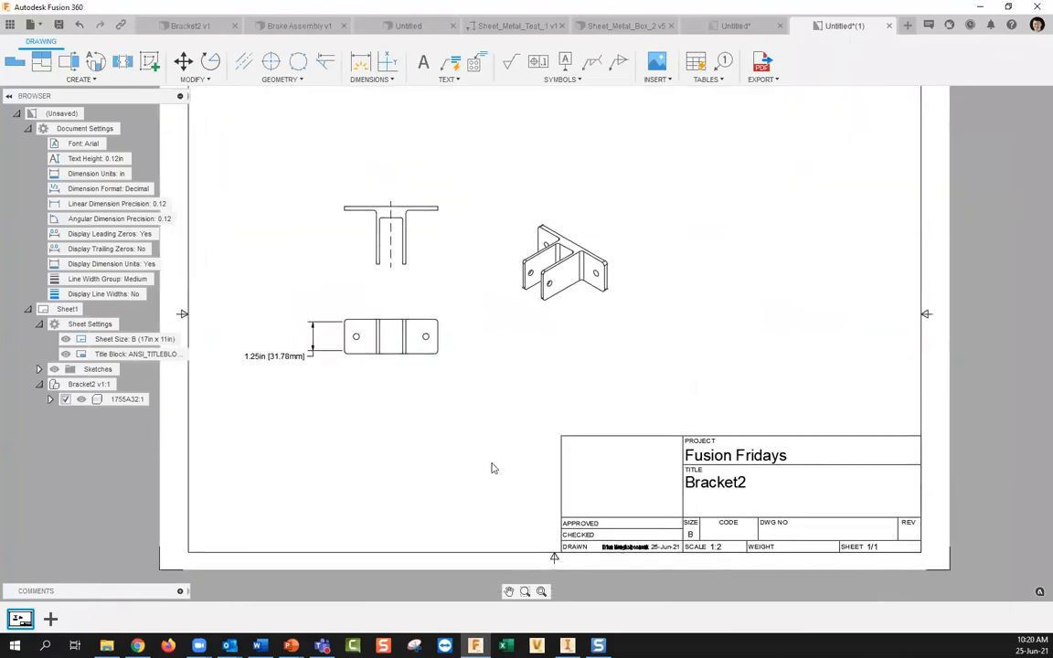
pyautogui.click(449, 81)
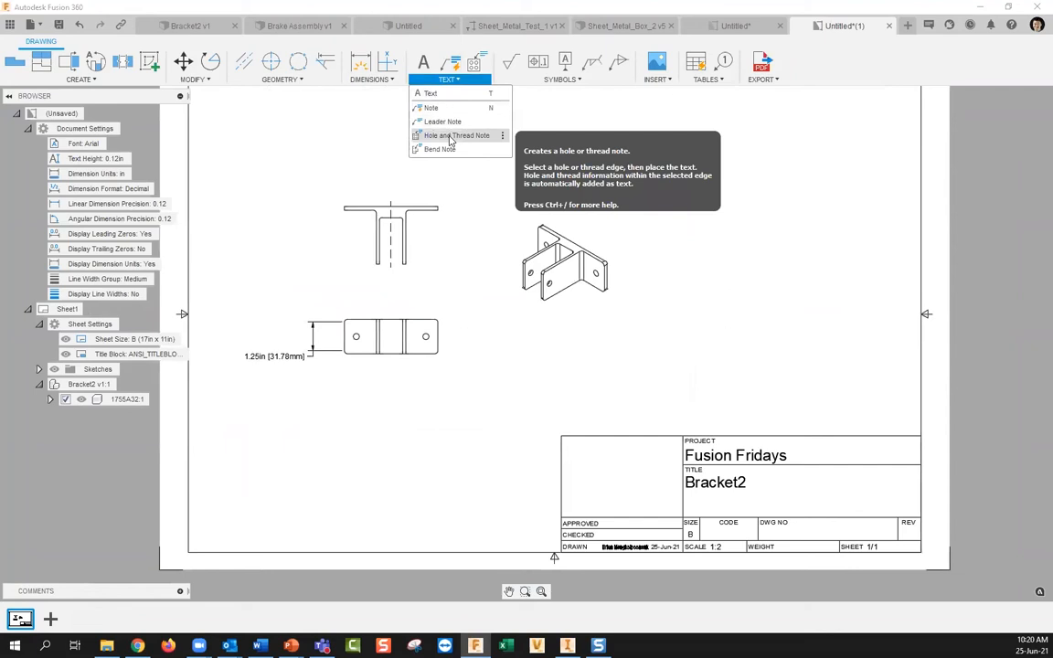
pyautogui.moveTo(475, 238); pyautogui.dragTo(484, 249, button='middle')
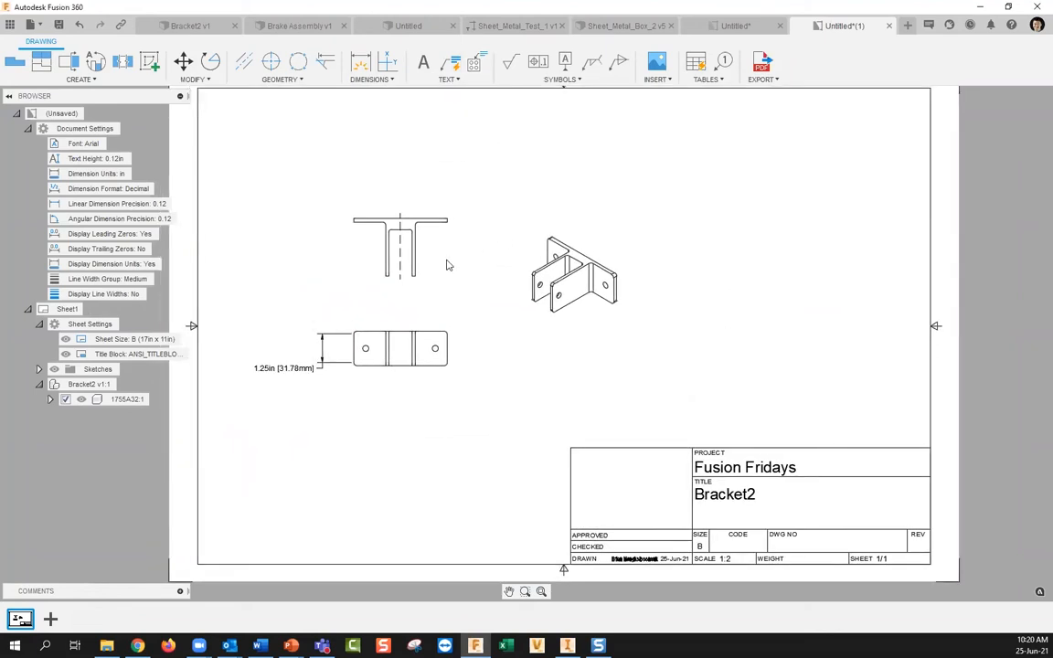
# In the Bracket2 design, cut a simple 0.70 in diameter, 0.70 in deep hole over the existing hole in the front view's left flange.
pyautogui.click(176, 29)
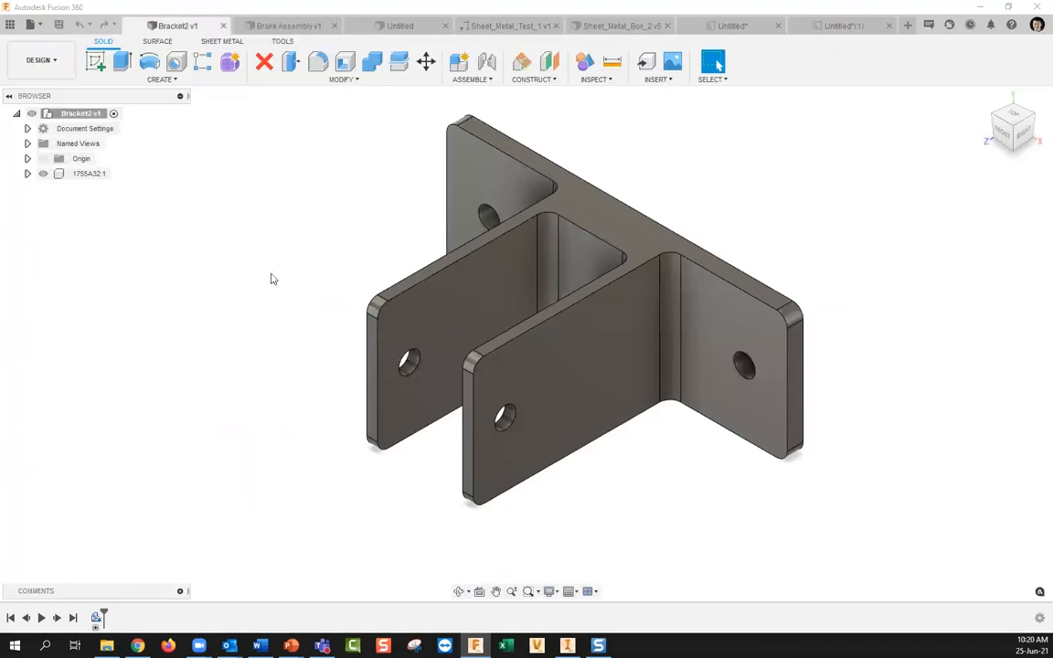
pyautogui.click(1002, 133)
pyautogui.keyDown('shift'); pyautogui.moveTo(393, 378); pyautogui.dragTo(403, 322, button='middle'); pyautogui.keyUp('shift')
pyautogui.scroll(4, 356, 453)
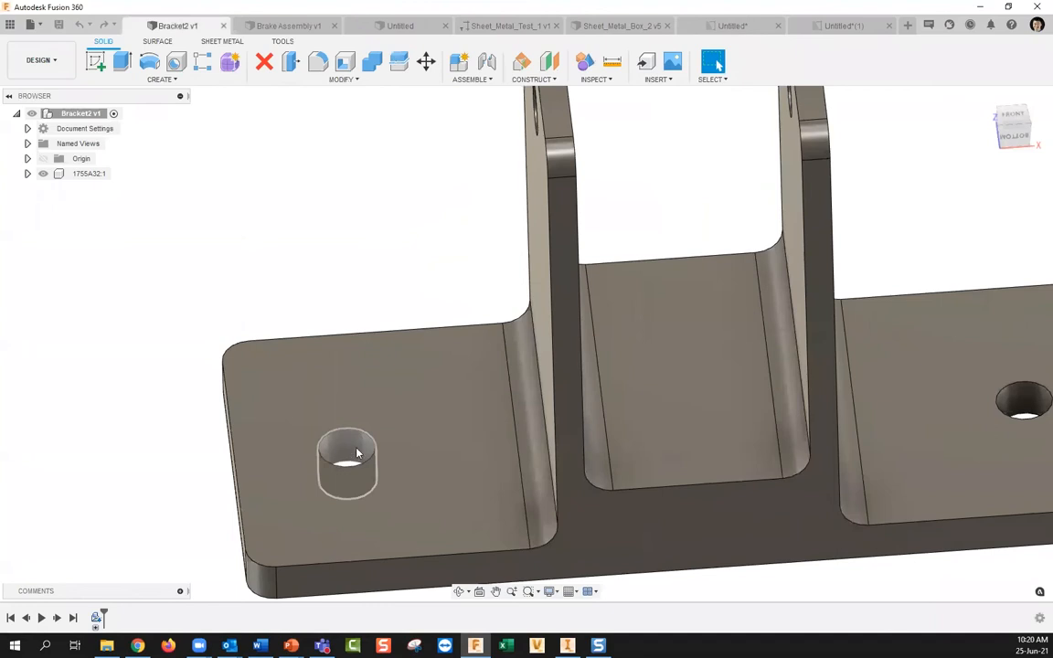
pyautogui.scroll(-5, 347, 450)
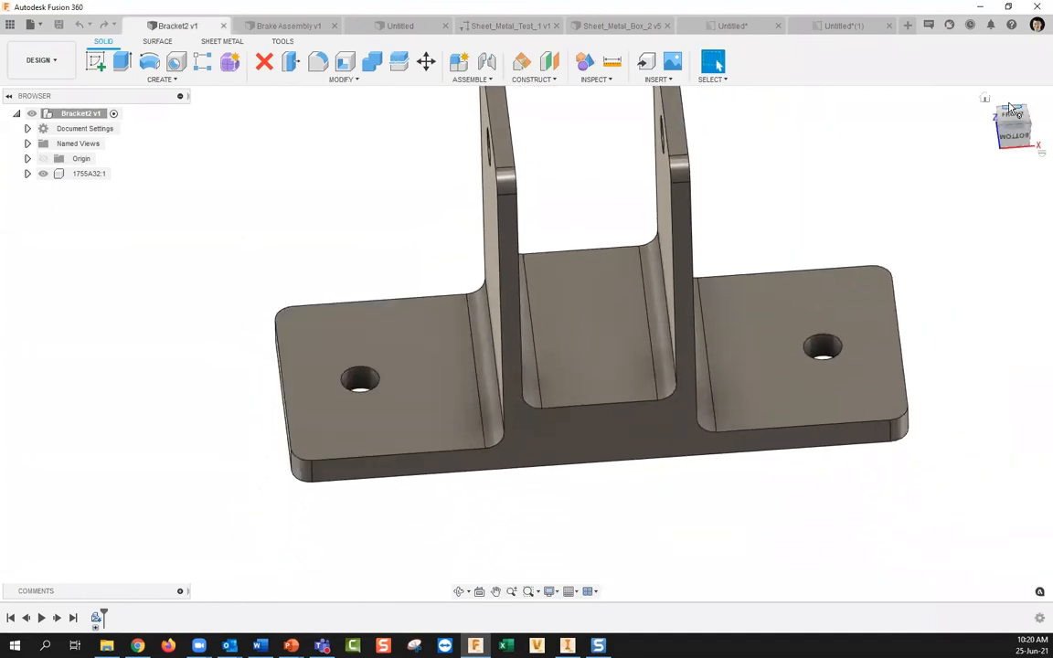
pyautogui.click(1010, 117)
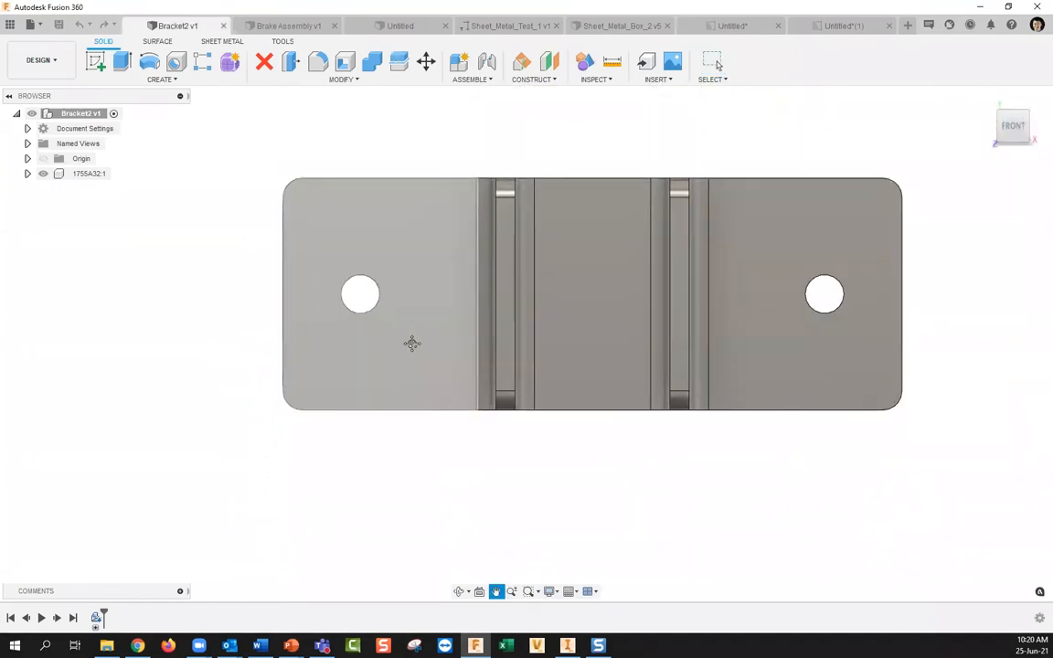
pyautogui.click(176, 61)
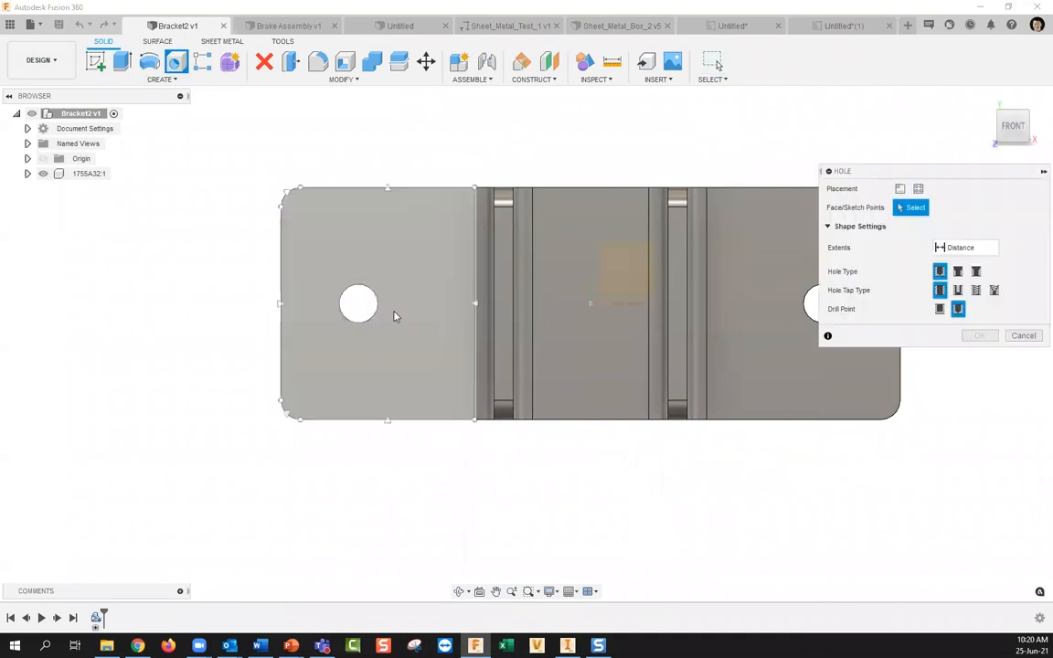
pyautogui.click(395, 298)
pyautogui.moveTo(394, 298); pyautogui.dragTo(384, 304)
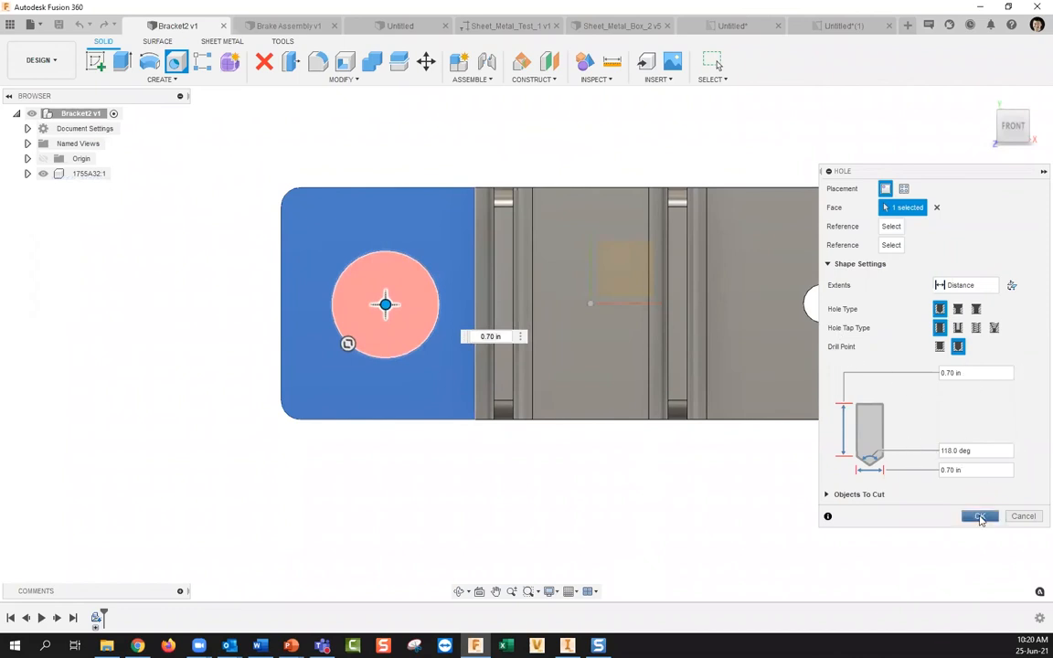
pyautogui.click(979, 515)
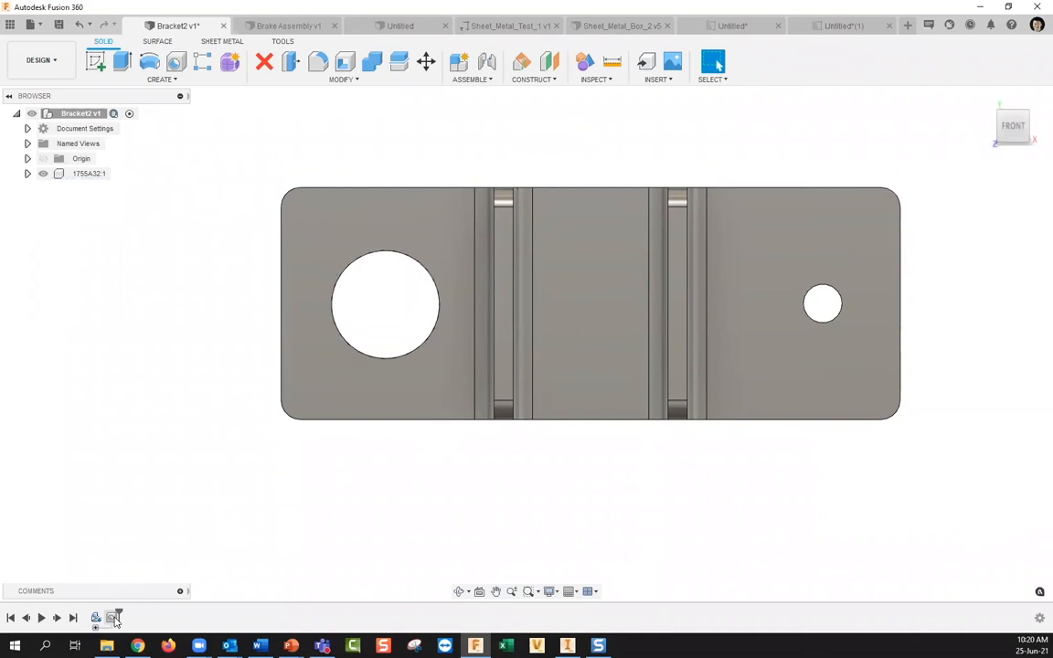
# Save the changed Bracket2 design and return to the bracket drawing to pick up the new version.
pyautogui.keyDown('shift'); pyautogui.moveTo(302, 512); pyautogui.dragTo(303, 309, button='middle'); pyautogui.keyUp('shift')
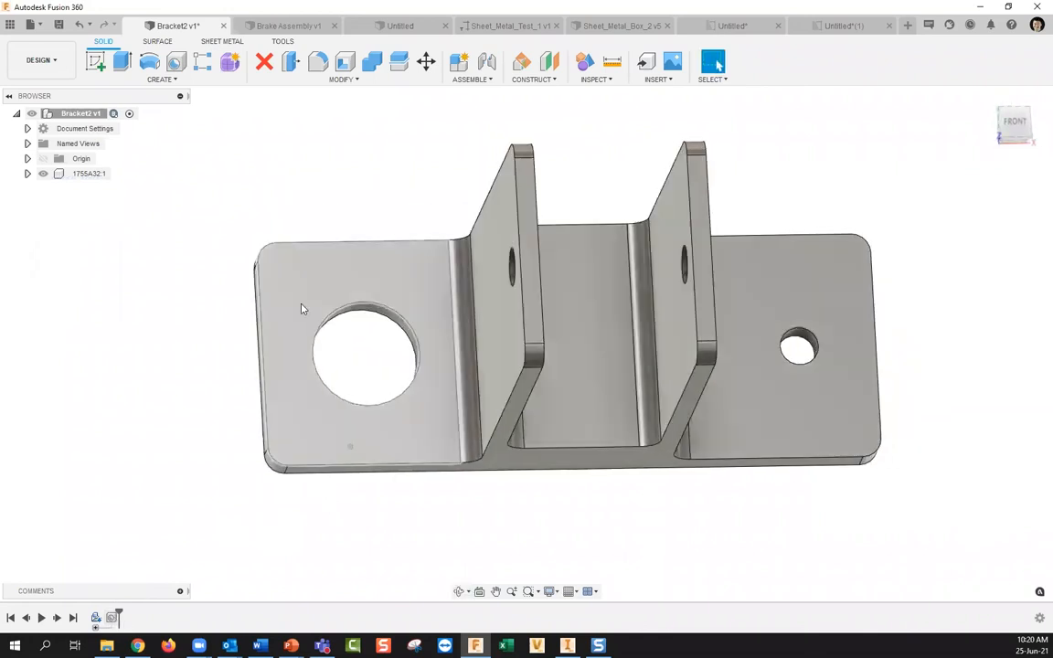
pyautogui.click(59, 25)
pyautogui.click(539, 345)
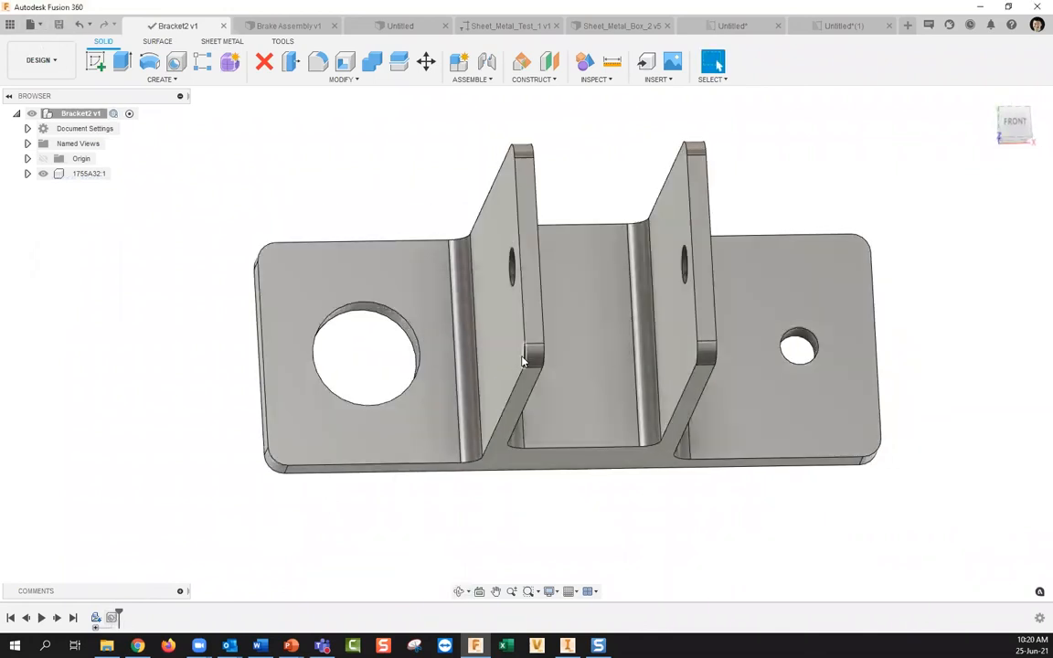
pyautogui.click(835, 28)
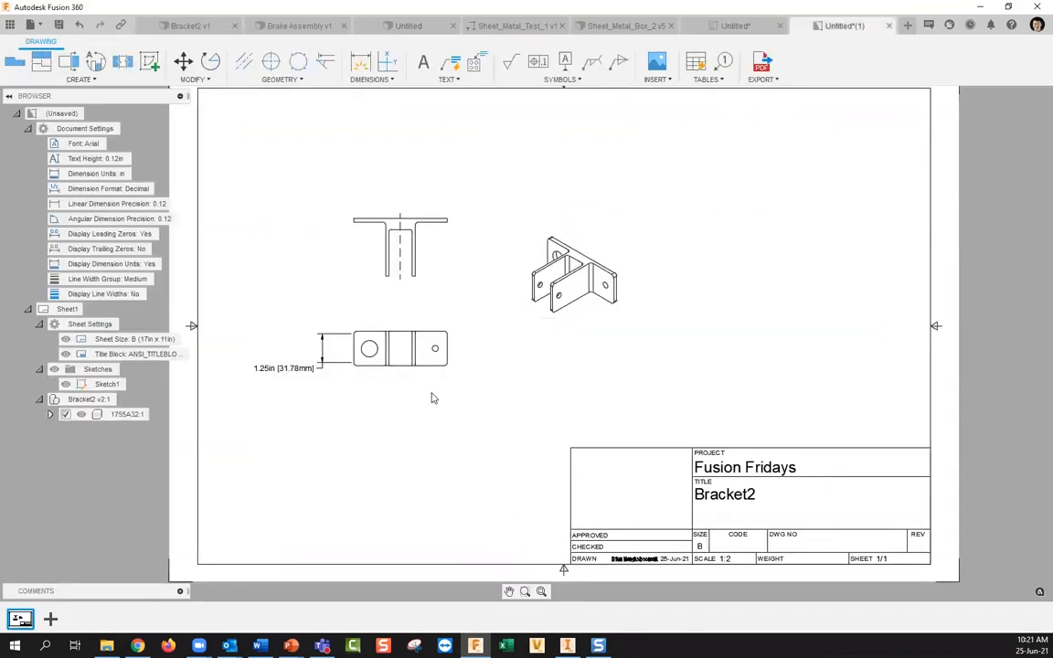
# Add an automatic Hole and Thread Note to the large hole in the front view's left flange, placed above the view.
pyautogui.scroll(5, 370, 352)
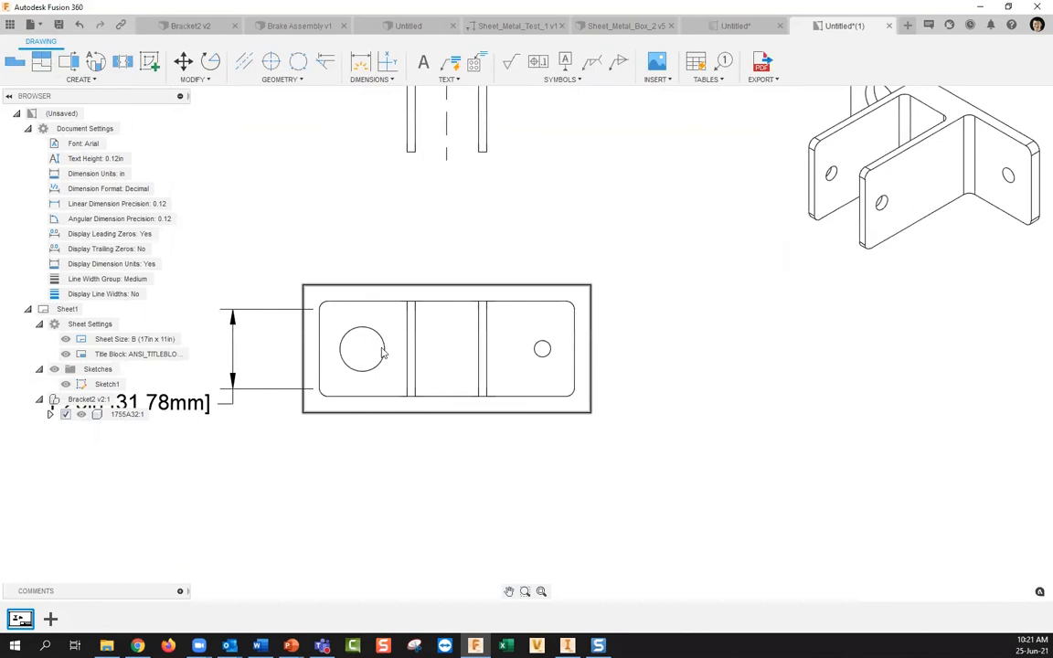
pyautogui.scroll(-4, 383, 353)
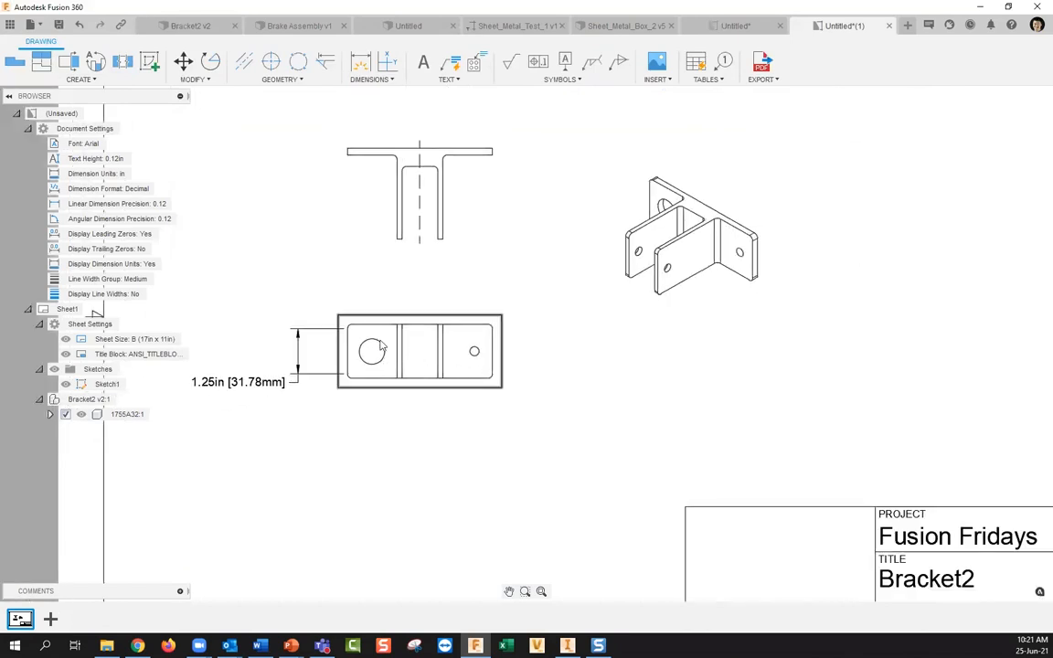
pyautogui.scroll(3, 369, 287)
pyautogui.click(460, 81)
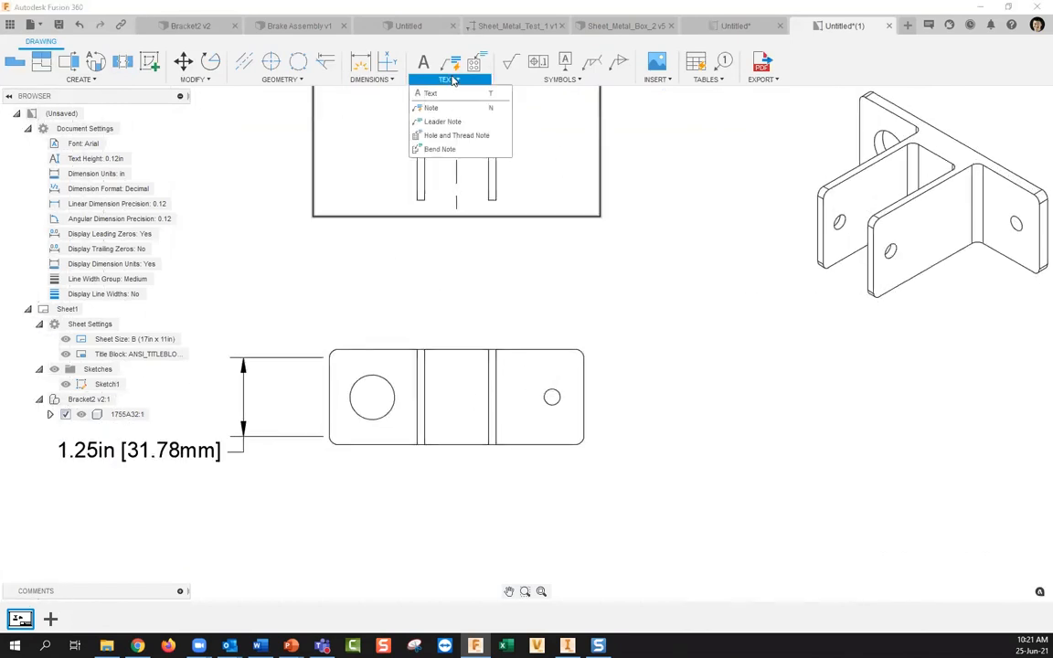
pyautogui.click(457, 135)
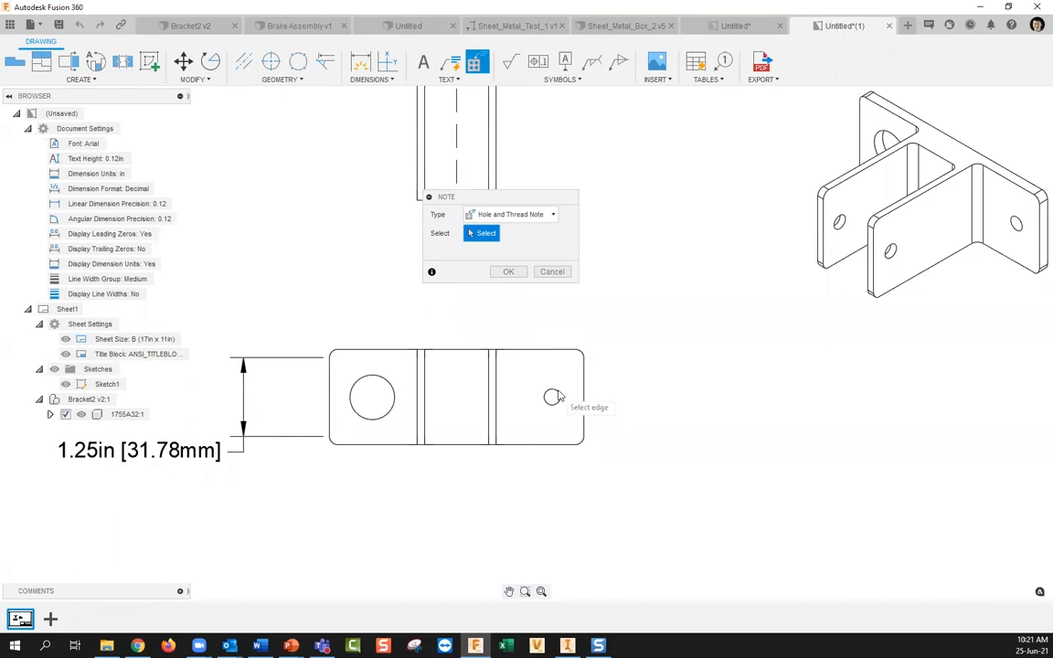
pyautogui.moveTo(586, 347); pyautogui.dragTo(578, 359, button='middle')
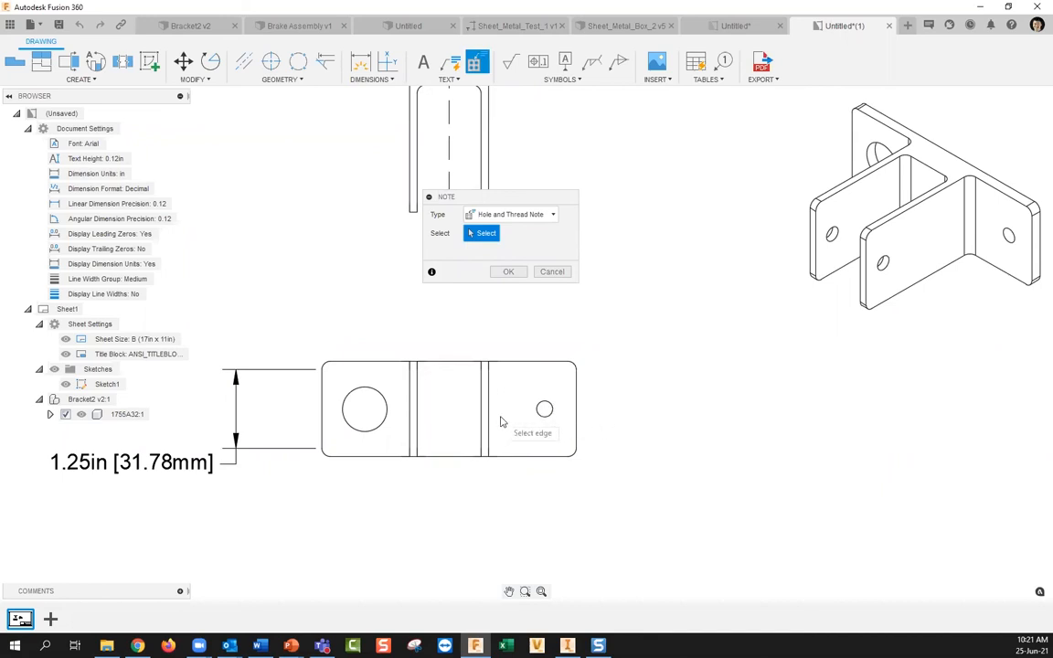
pyautogui.moveTo(380, 375); pyautogui.dragTo(382, 387, button='middle')
pyautogui.click(384, 409)
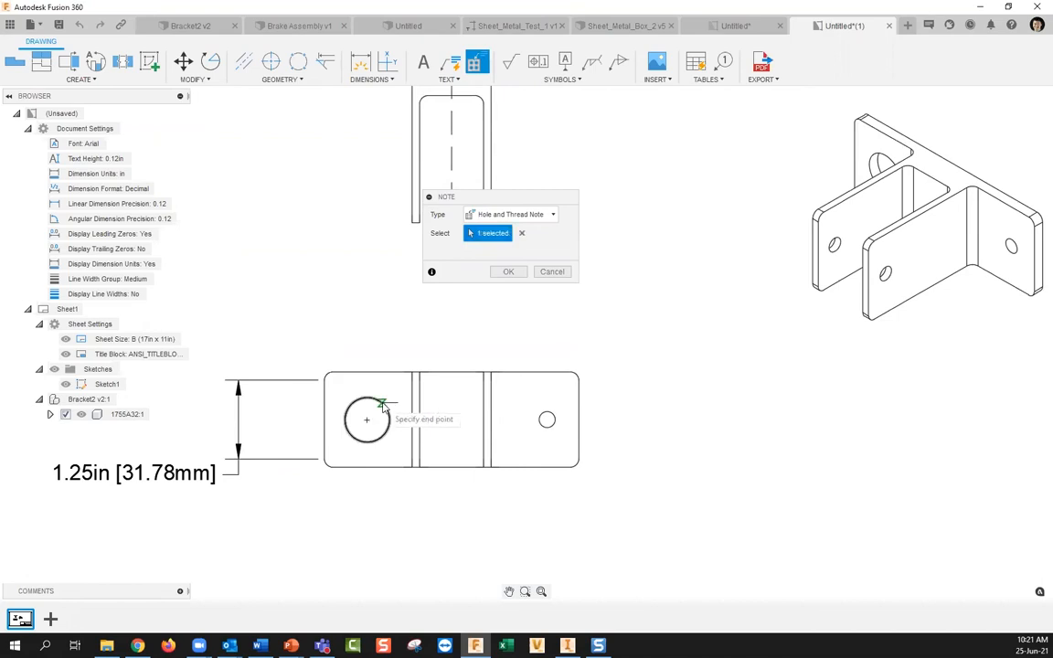
pyautogui.click(416, 340)
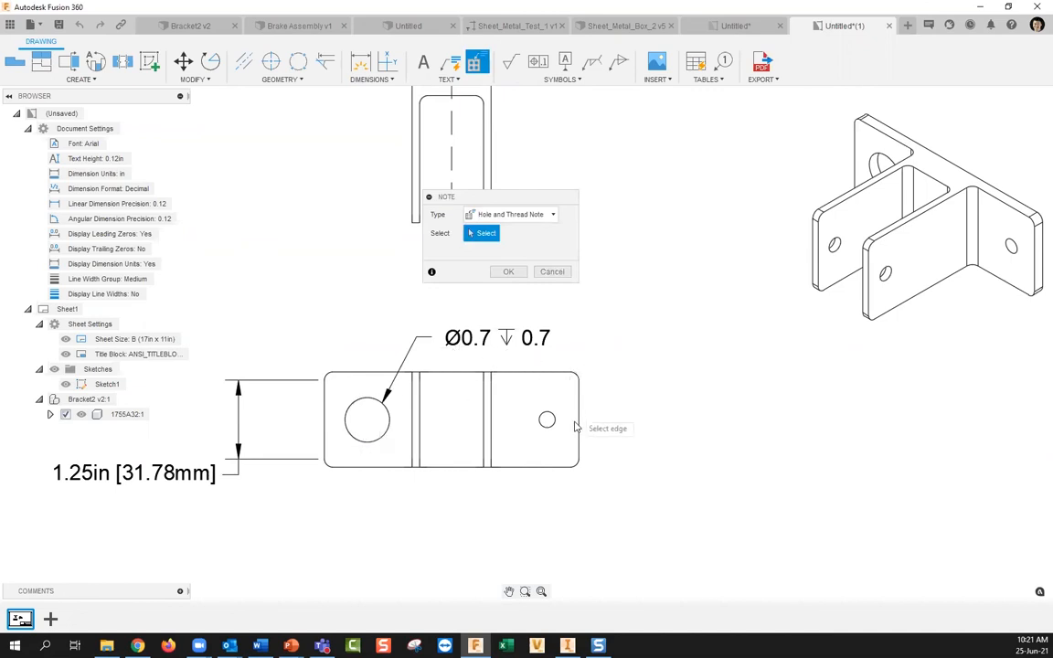
pyautogui.scroll(-2, 437, 400)
pyautogui.scroll(2, 548, 388)
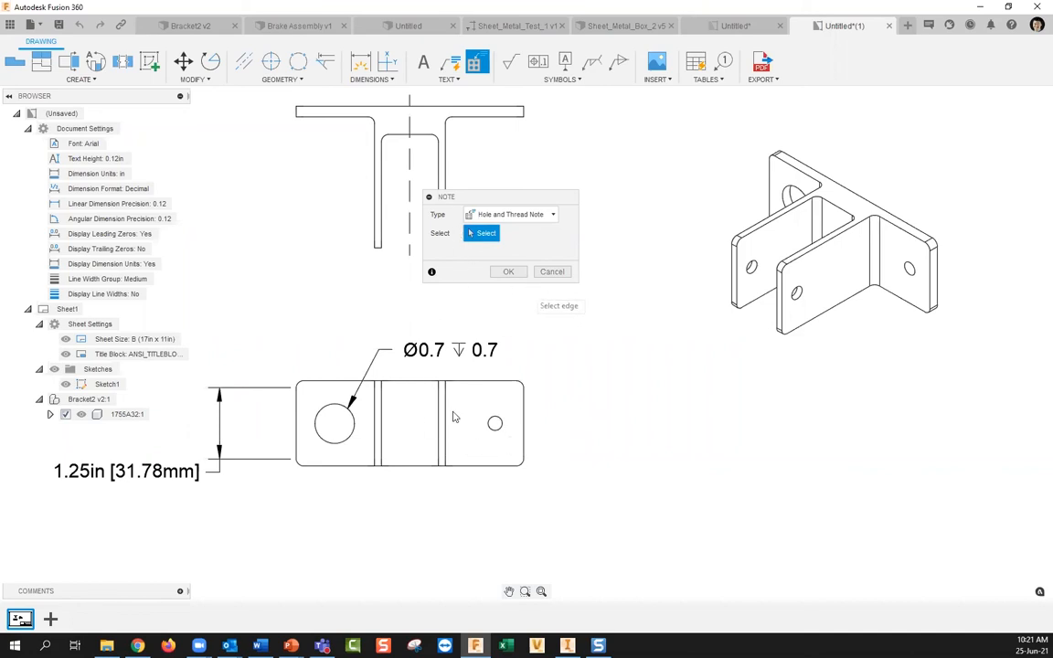
pyautogui.click(518, 274)
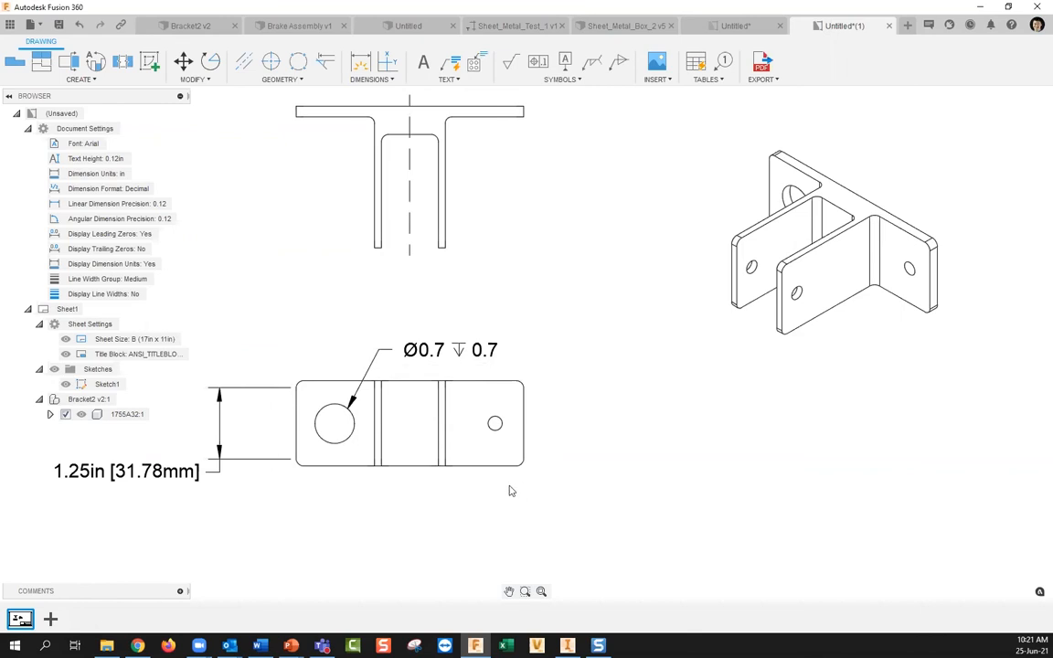
# Attach a leader note without text to the small hole in the front view's right flange and look through its text symbols.
pyautogui.click(452, 79)
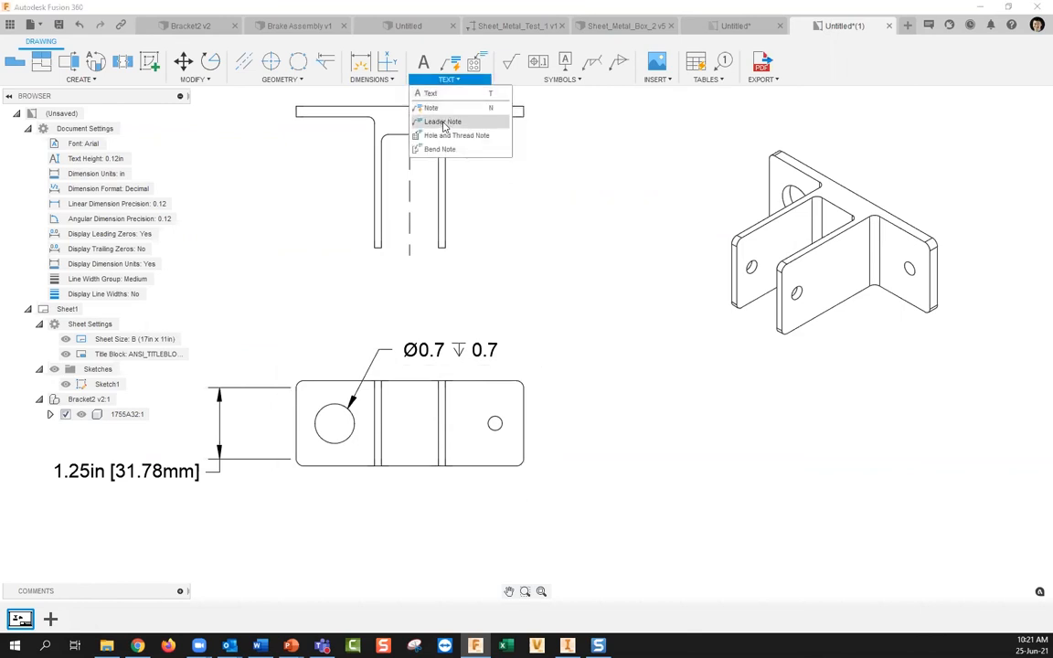
pyautogui.click(443, 123)
pyautogui.click(490, 419)
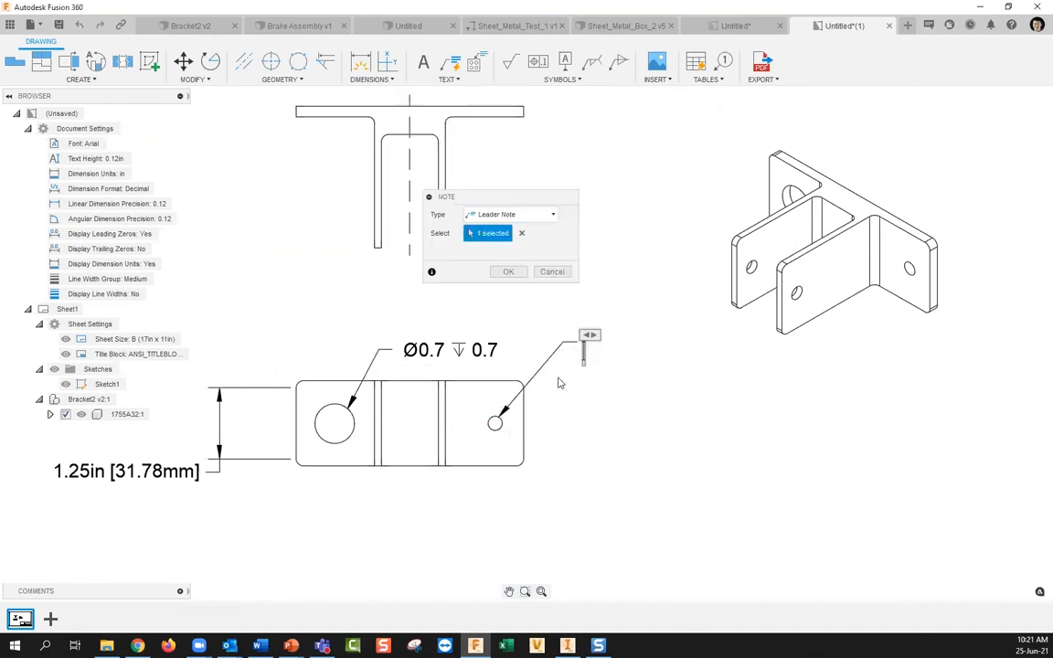
pyautogui.click(560, 340)
pyautogui.click(480, 308)
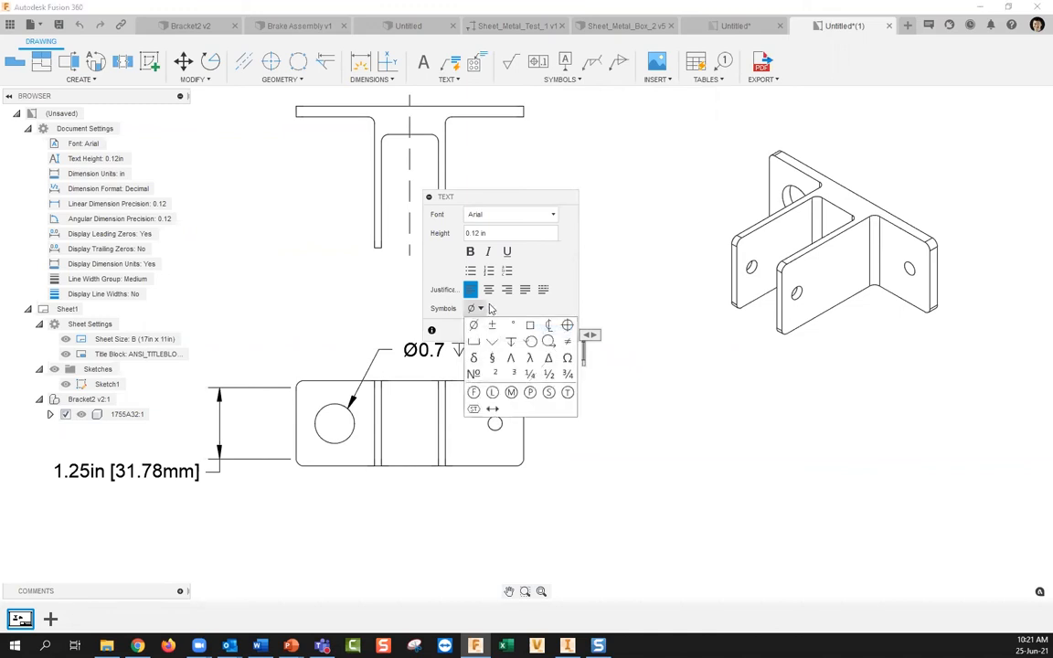
pyautogui.click(481, 308)
pyautogui.click(541, 327)
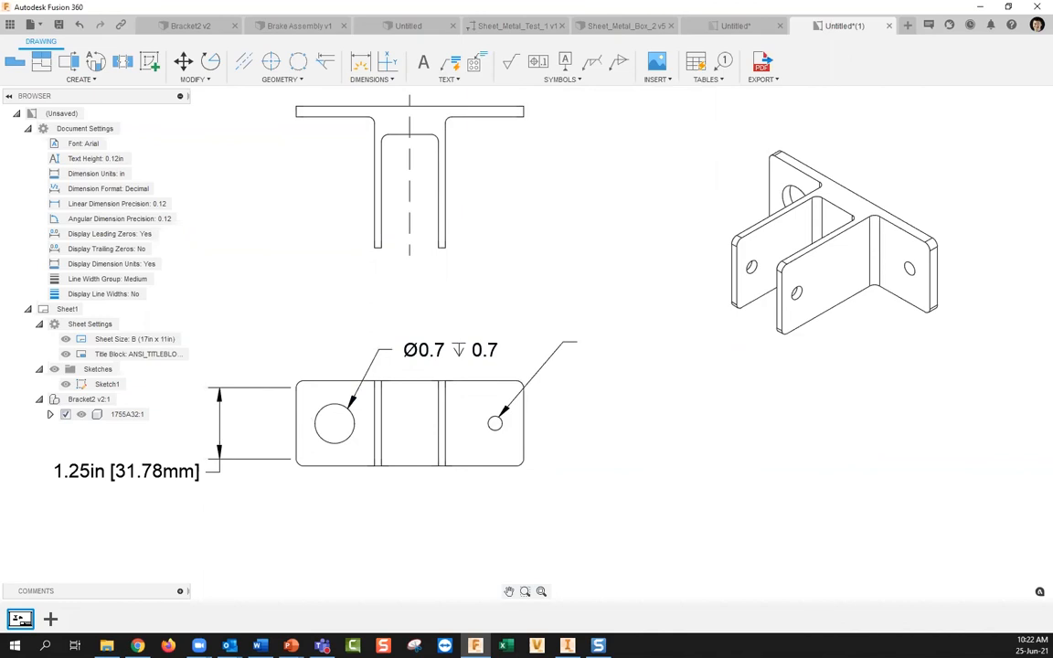
# Check the agenda slide in PowerPoint, return to the Fusion 360 drawing and review the symbols available for the empty leader note.
pyautogui.hotkey('alt', 'Tab')
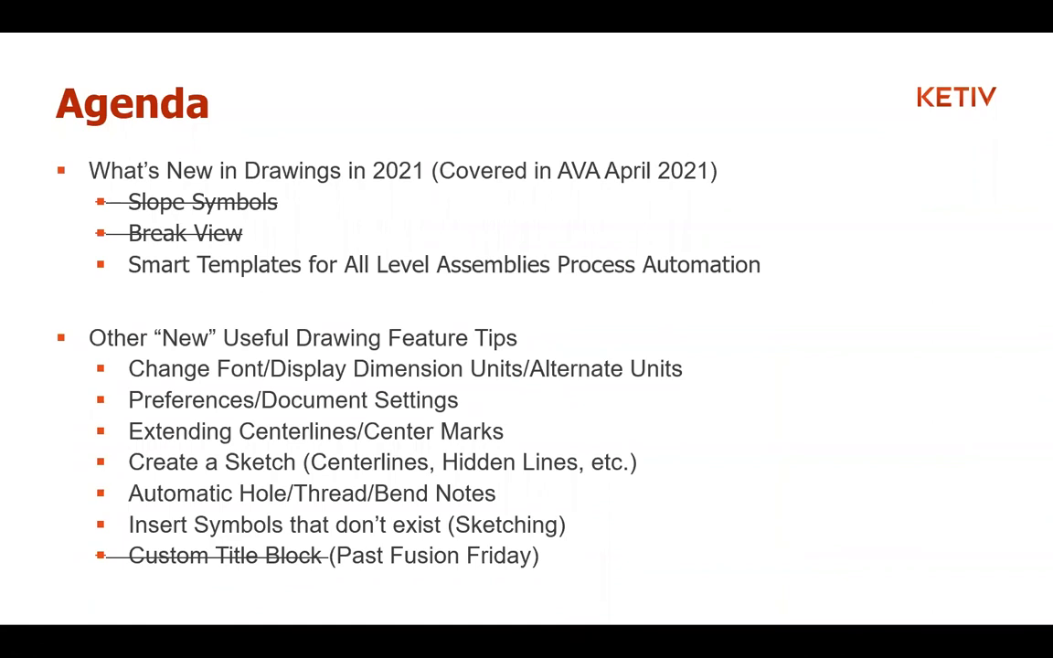
pyautogui.hotkey('alt', 'Tab')
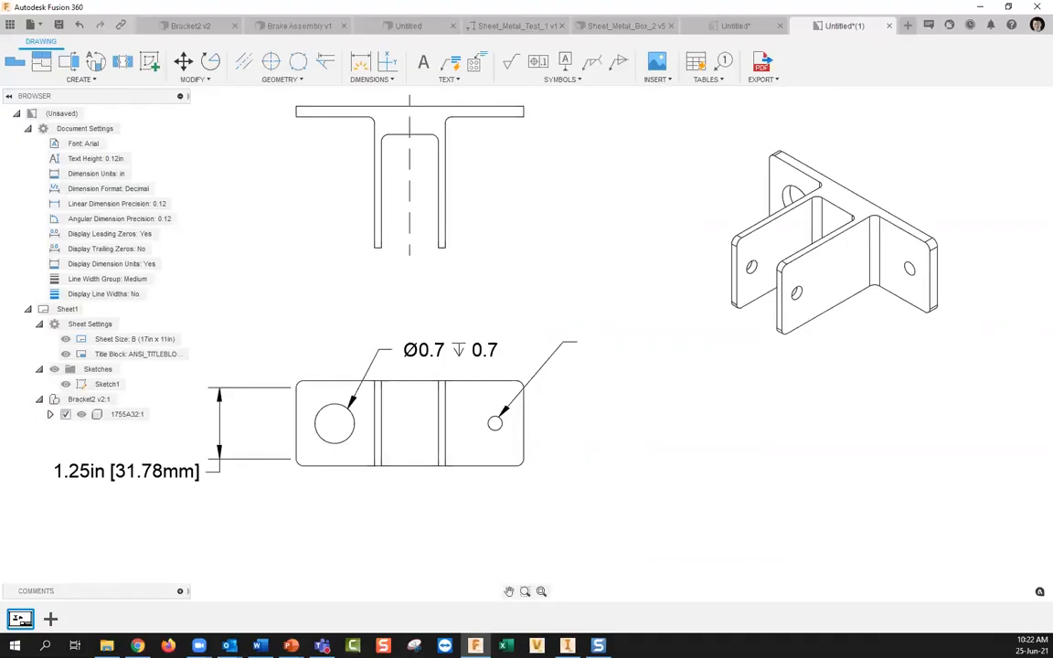
pyautogui.scroll(-5, 472, 420)
pyautogui.scroll(4, 588, 430)
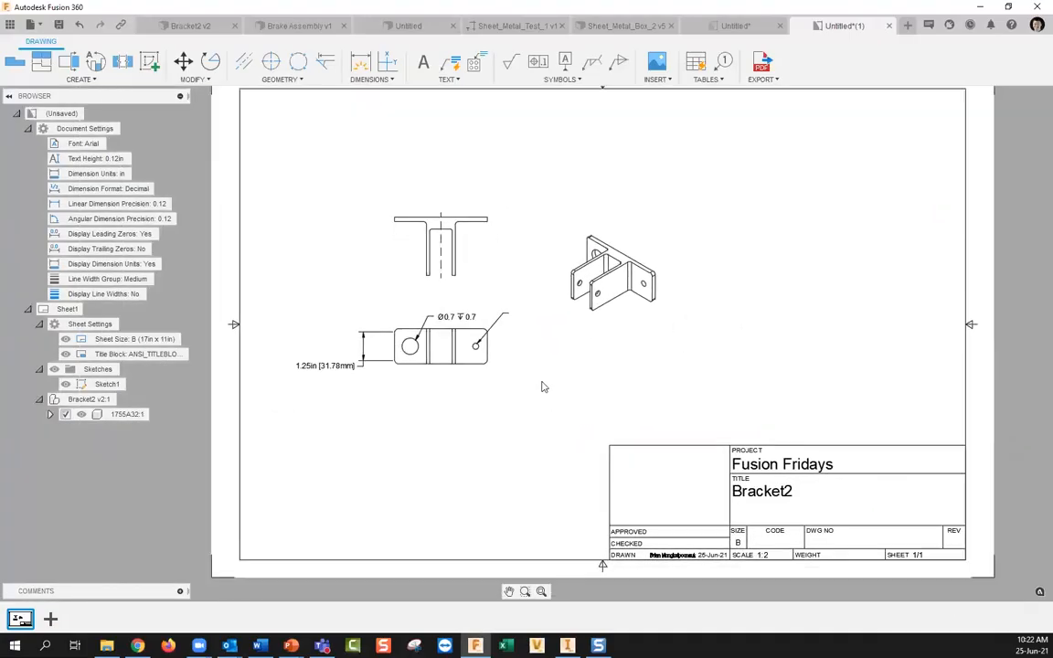
pyautogui.doubleClick(537, 292)
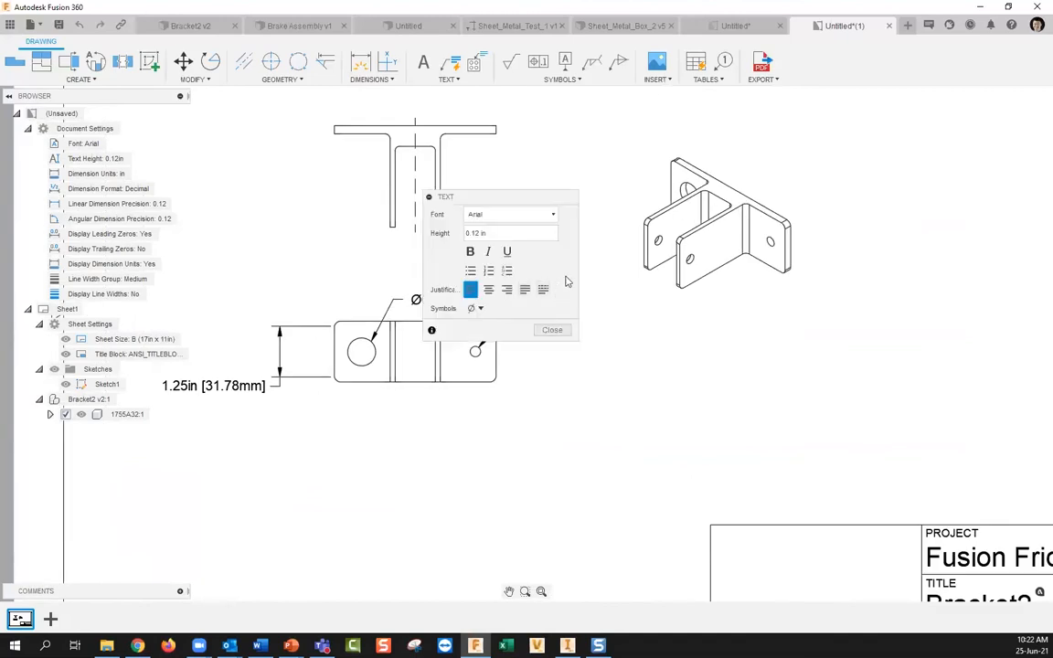
pyautogui.scroll(2, 601, 284)
pyautogui.scroll(2, 601, 284)
pyautogui.click(480, 308)
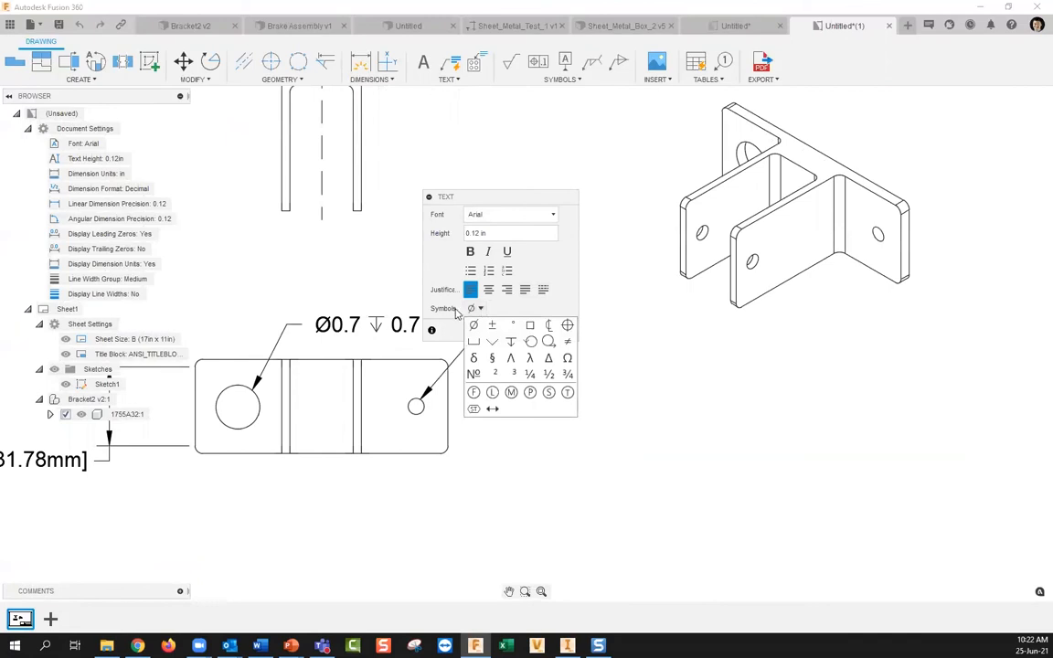
pyautogui.click(601, 297)
# Switch to Inventor's Standard.idw drawing, insert the circled U symbol after "Example Text" in the text note, and copy the symbol.
pyautogui.click(567, 645)
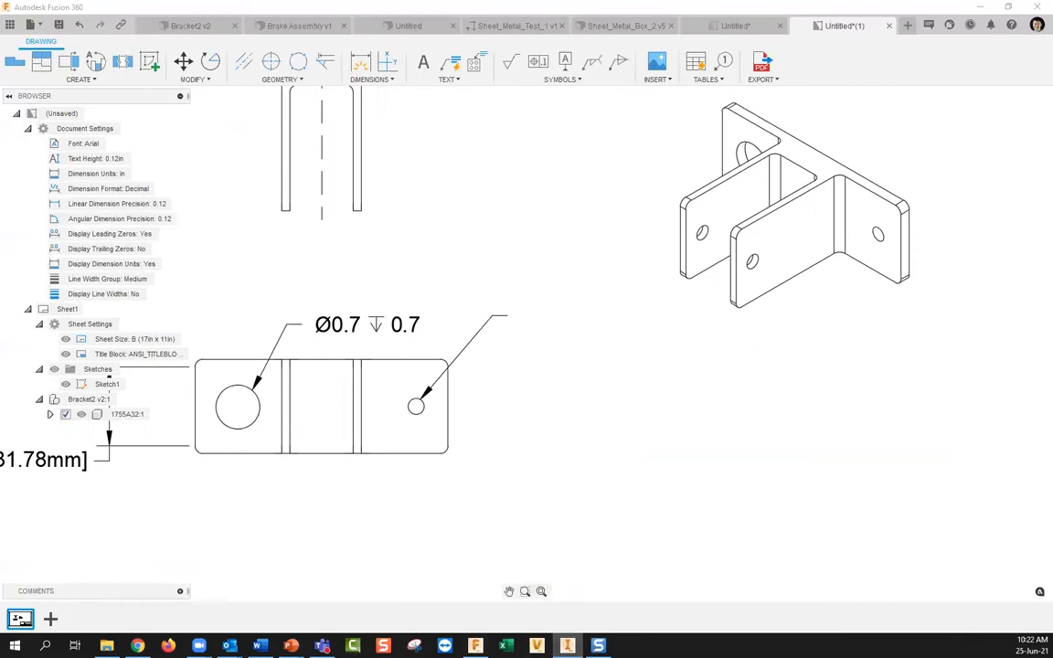
pyautogui.scroll(-8, 531, 357)
pyautogui.scroll(5, 529, 350)
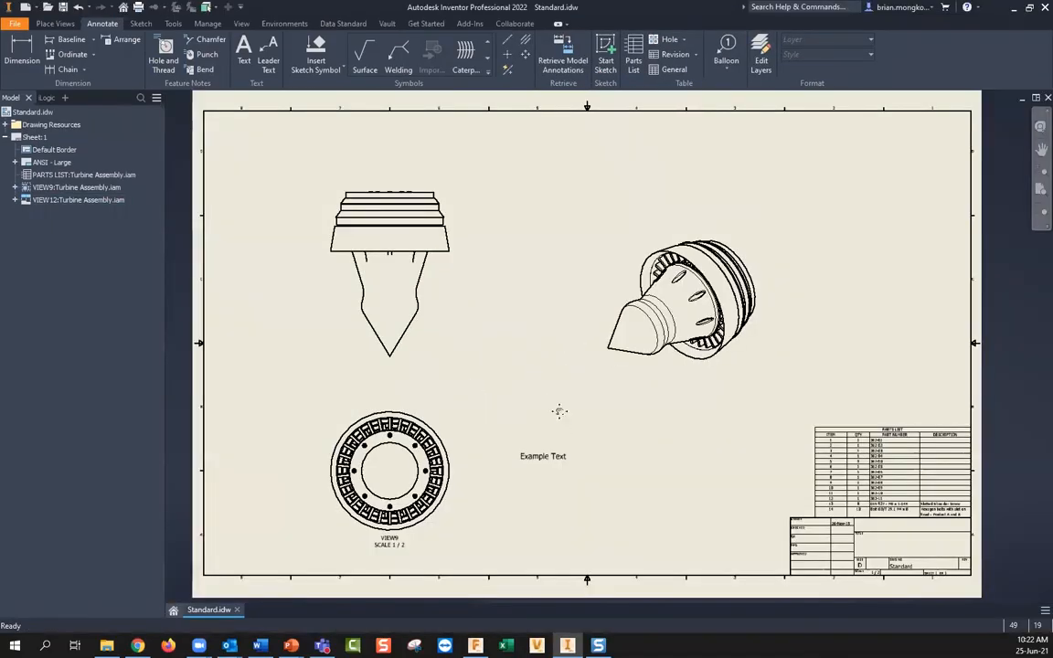
pyautogui.moveTo(559, 411); pyautogui.dragTo(551, 389, button='middle')
pyautogui.doubleClick(542, 434)
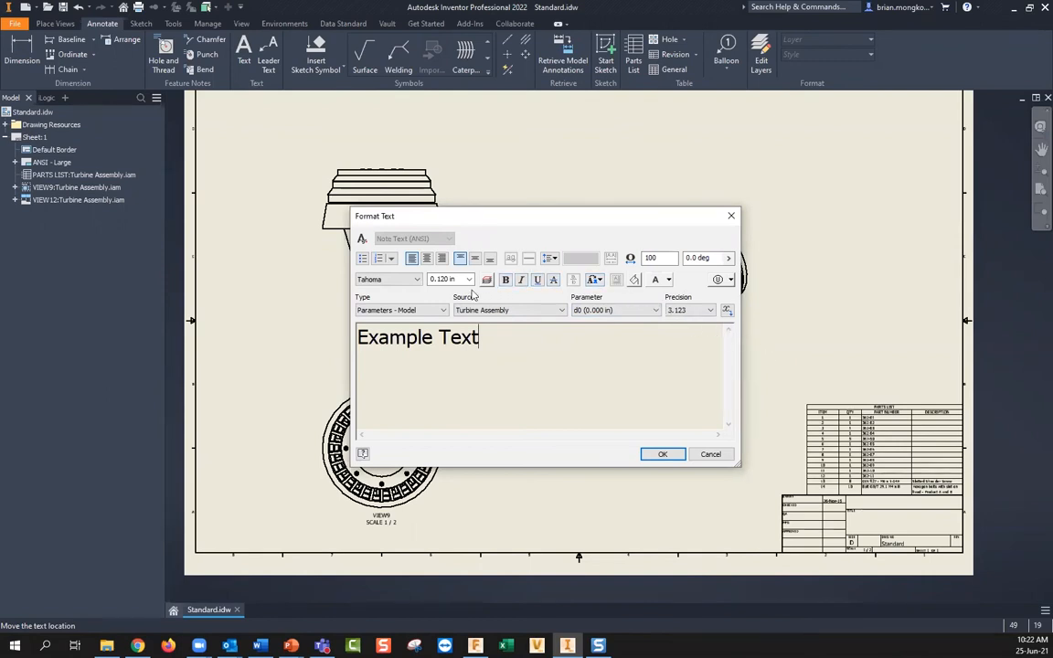
pyautogui.click(729, 281)
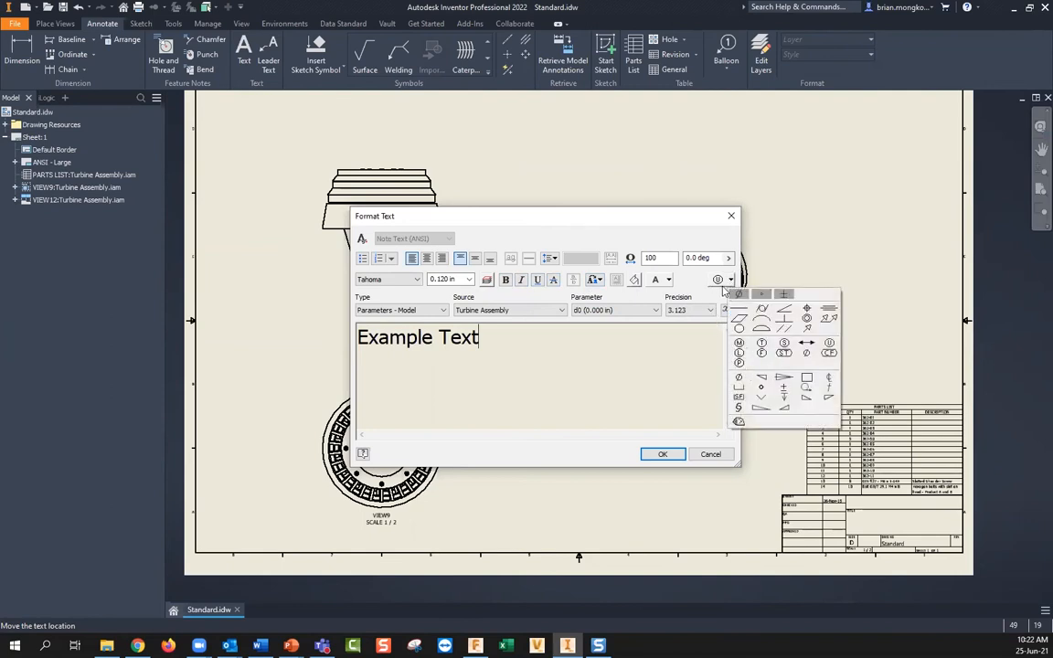
pyautogui.click(829, 342)
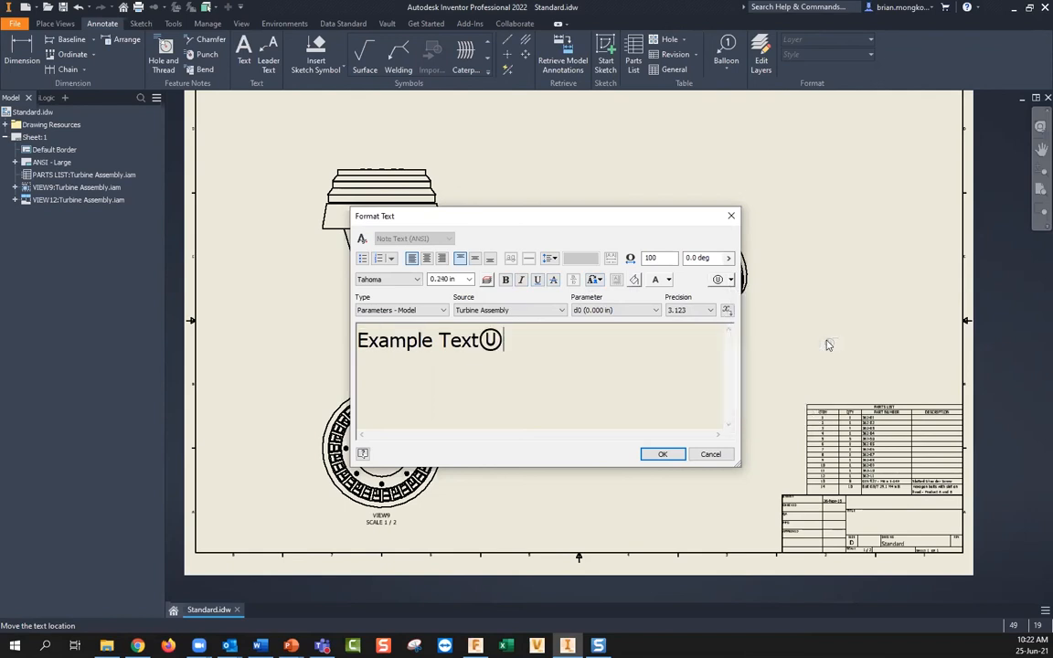
pyautogui.moveTo(503, 343); pyautogui.dragTo(485, 340)
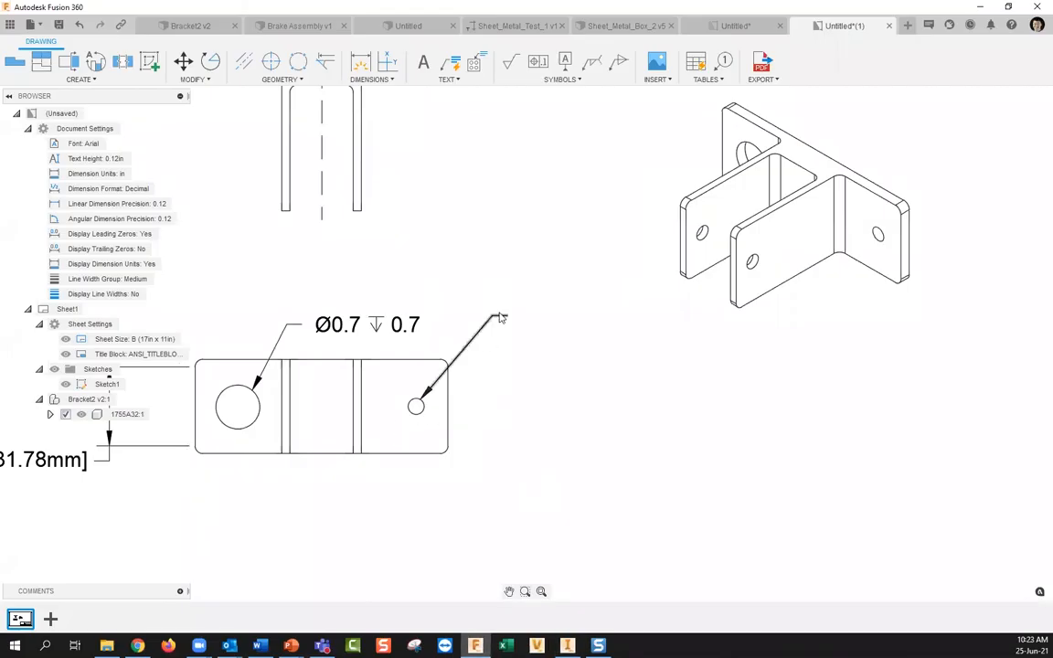
# Back in the Fusion 360 drawing, paste the circled U symbol into the small hole's empty leader note.
pyautogui.doubleClick(503, 318)
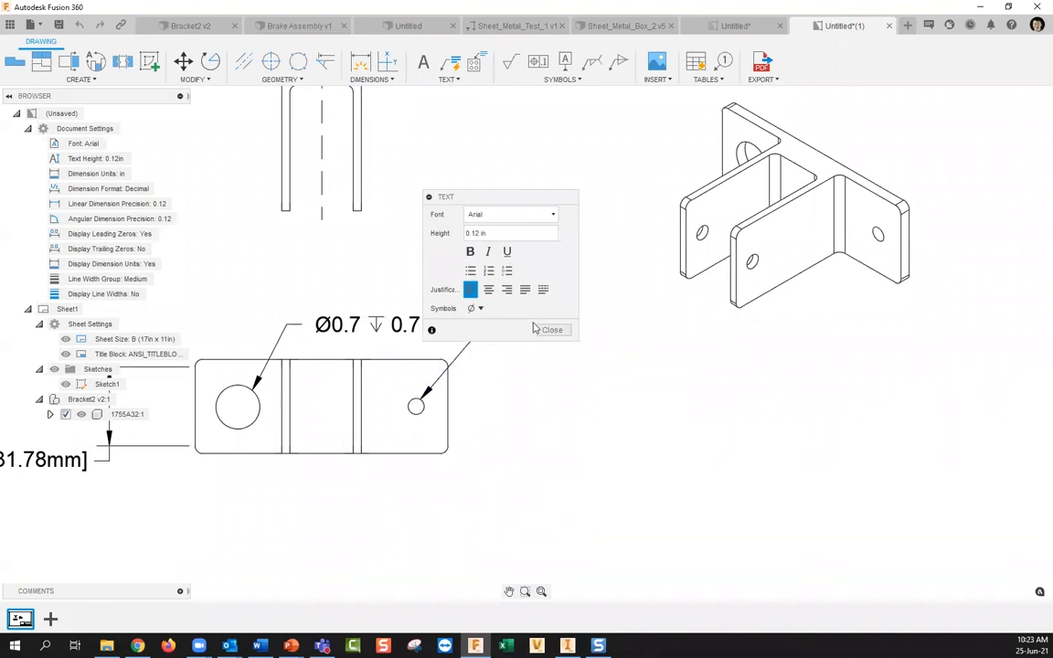
pyautogui.click(534, 328)
pyautogui.doubleClick(505, 319)
pyautogui.moveTo(535, 196); pyautogui.dragTo(783, 198)
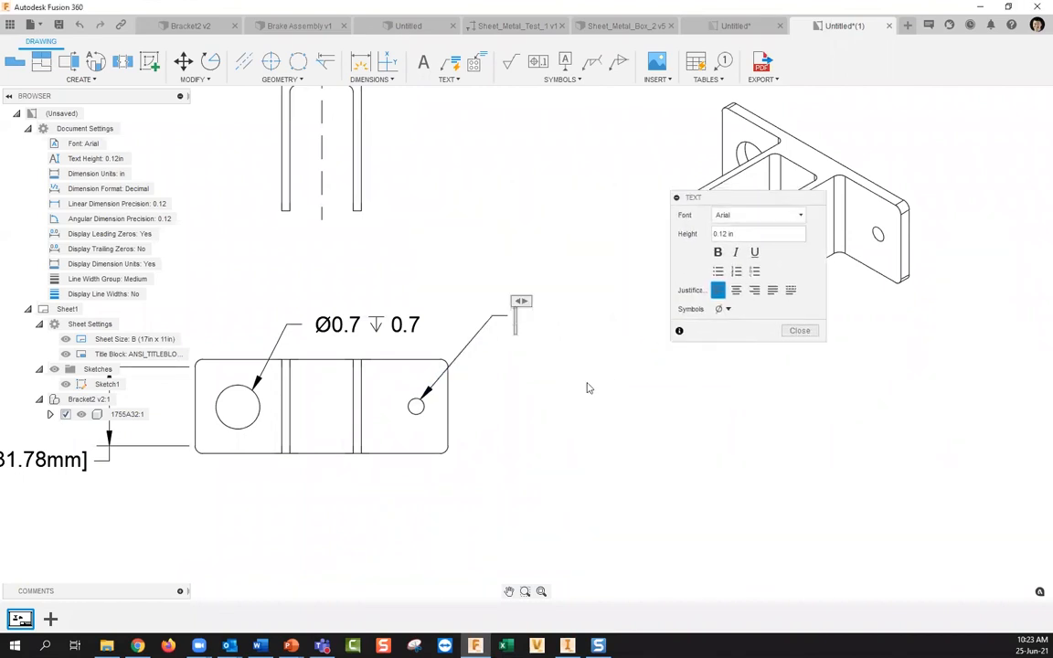
pyautogui.write('Ⓤ')
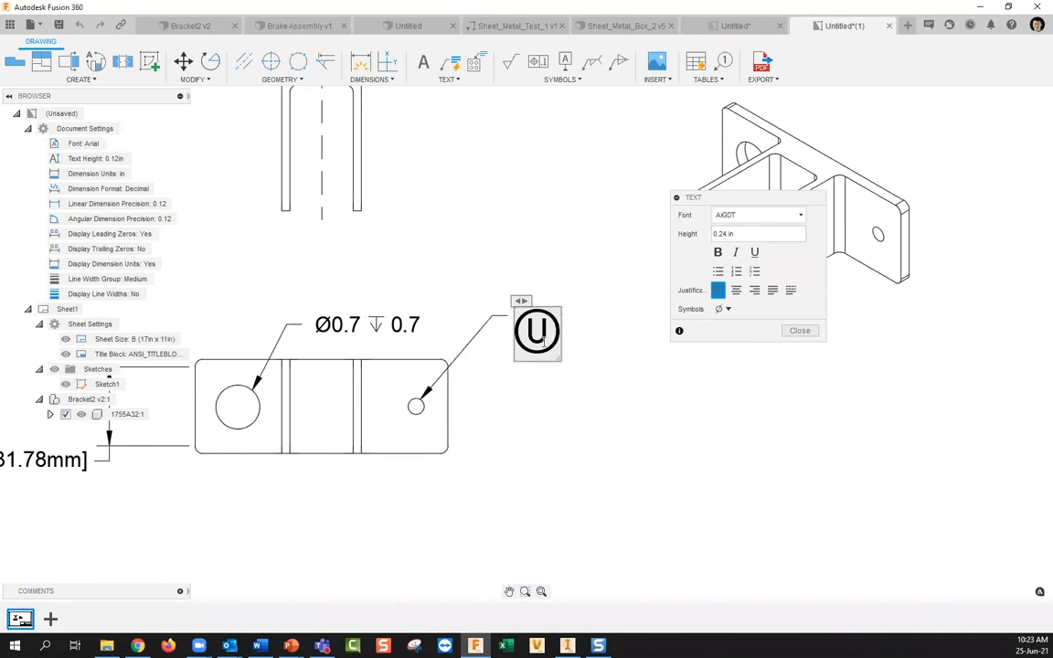
pyautogui.doubleClick(535, 334)
pyautogui.click(766, 234)
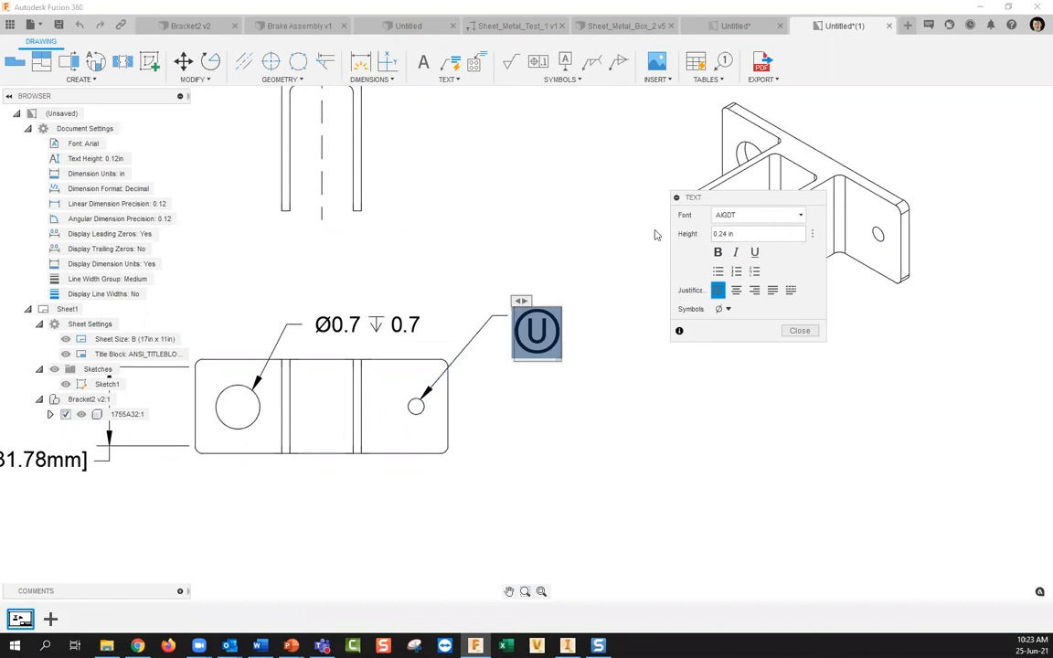
pyautogui.write('.12')
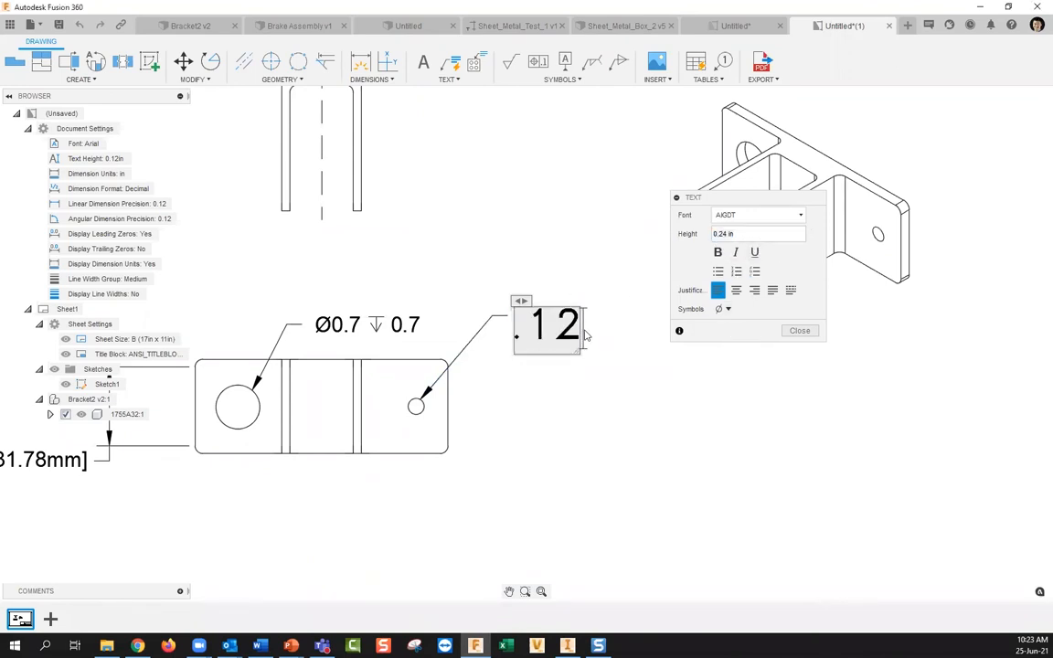
pyautogui.hotkey('ctrl', 'z')
pyautogui.hotkey('ctrl', 'z')
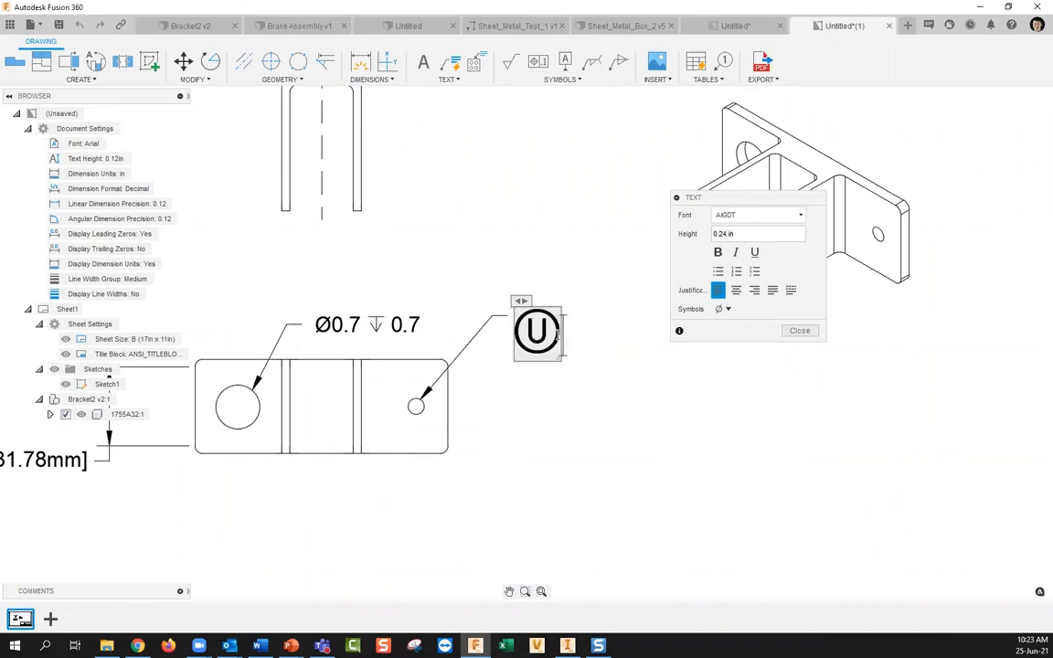
# Set the text height of the circled U symbol in the leader note to 0.12 in and finish editing.
pyautogui.moveTo(546, 334); pyautogui.dragTo(519, 335)
pyautogui.moveTo(740, 235); pyautogui.dragTo(696, 240)
pyautogui.press('BackSpace')
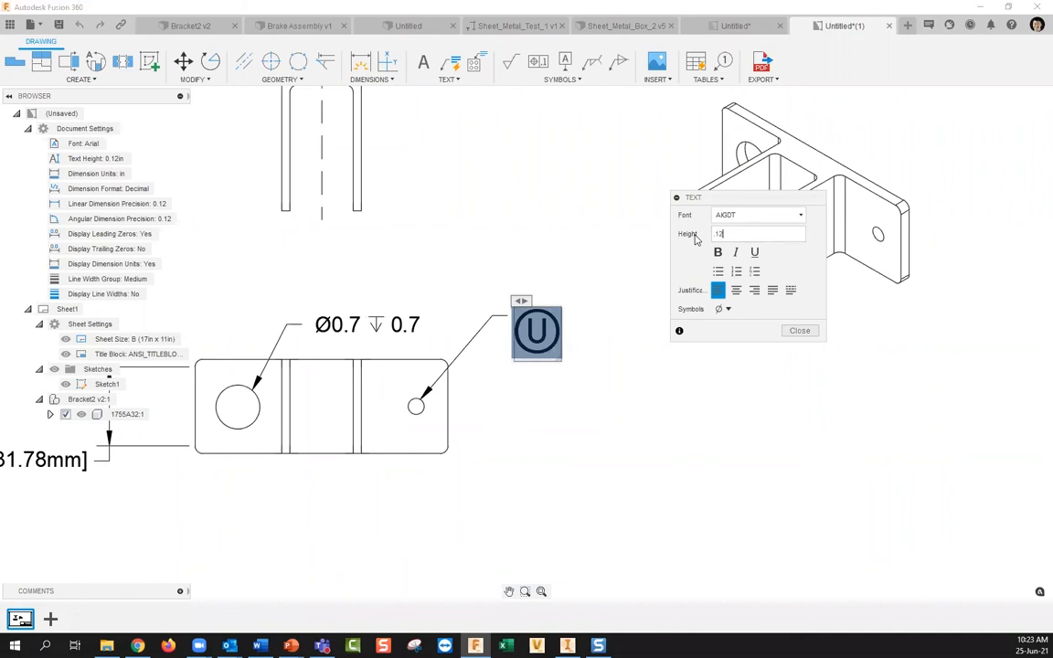
pyautogui.write('.12')
pyautogui.click(804, 329)
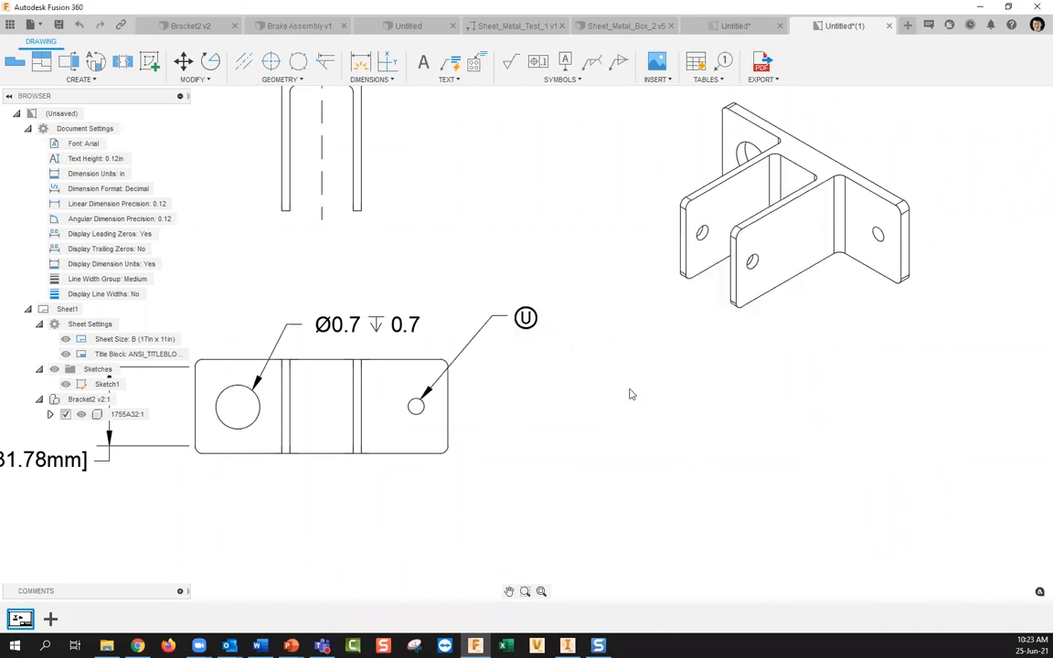
# Reopen the small hole's leader note and delete the circled U symbol from its text.
pyautogui.scroll(-1, 585, 419)
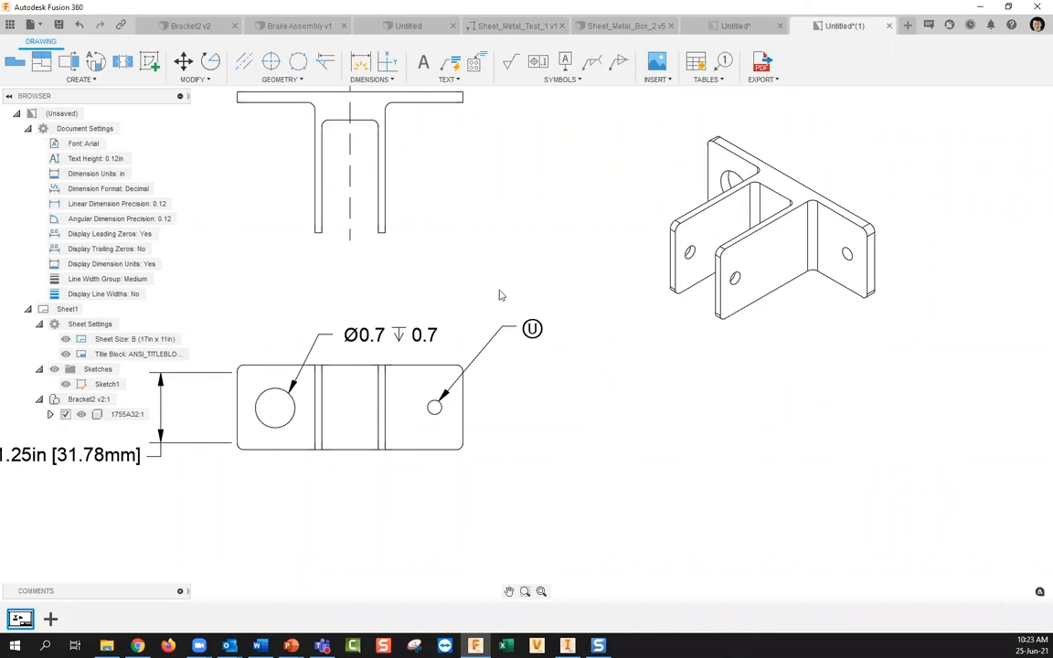
pyautogui.doubleClick(531, 329)
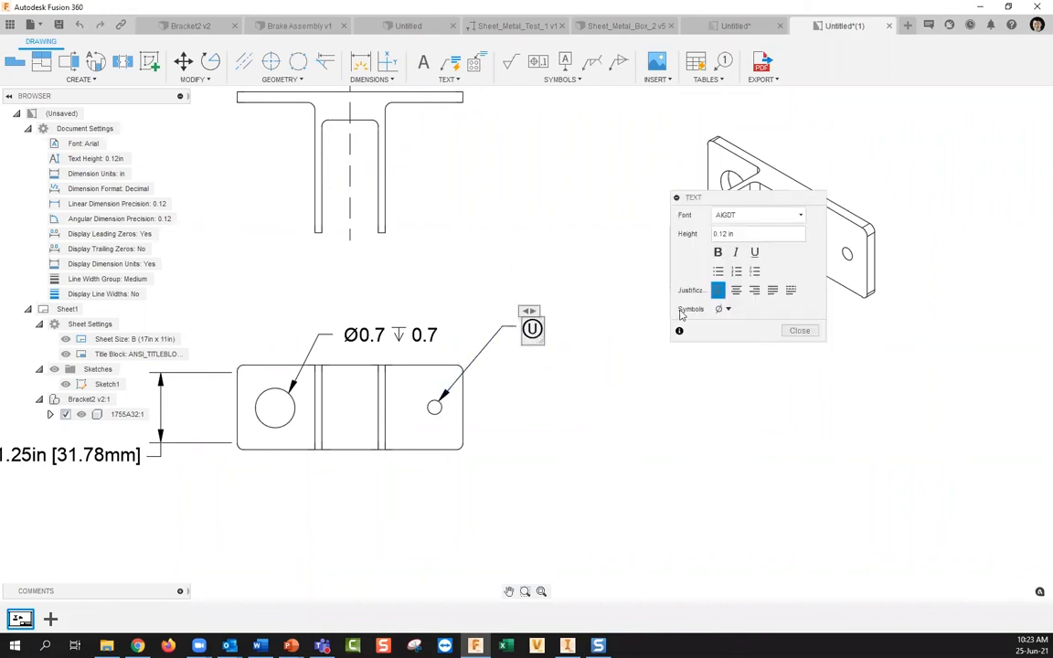
pyautogui.click(802, 331)
pyautogui.doubleClick(539, 330)
pyautogui.moveTo(539, 331); pyautogui.dragTo(524, 334)
pyautogui.press('BackSpace')
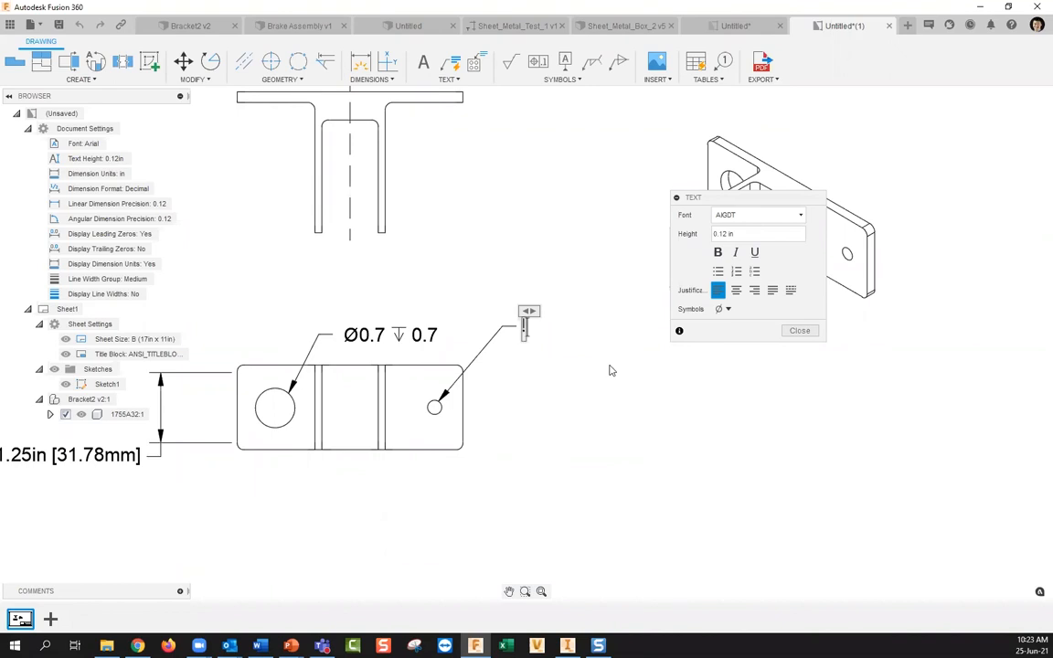
# Insert the circled F, double-headed arrow and circled T symbols into the small hole's leader note and finish editing.
pyautogui.write('F')
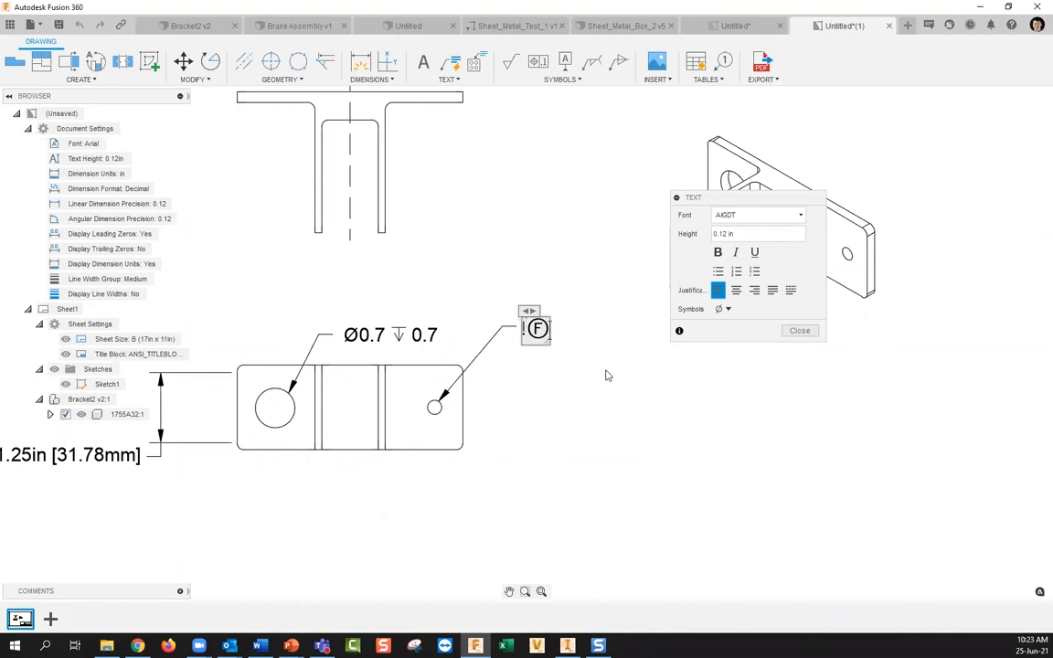
pyautogui.click(728, 310)
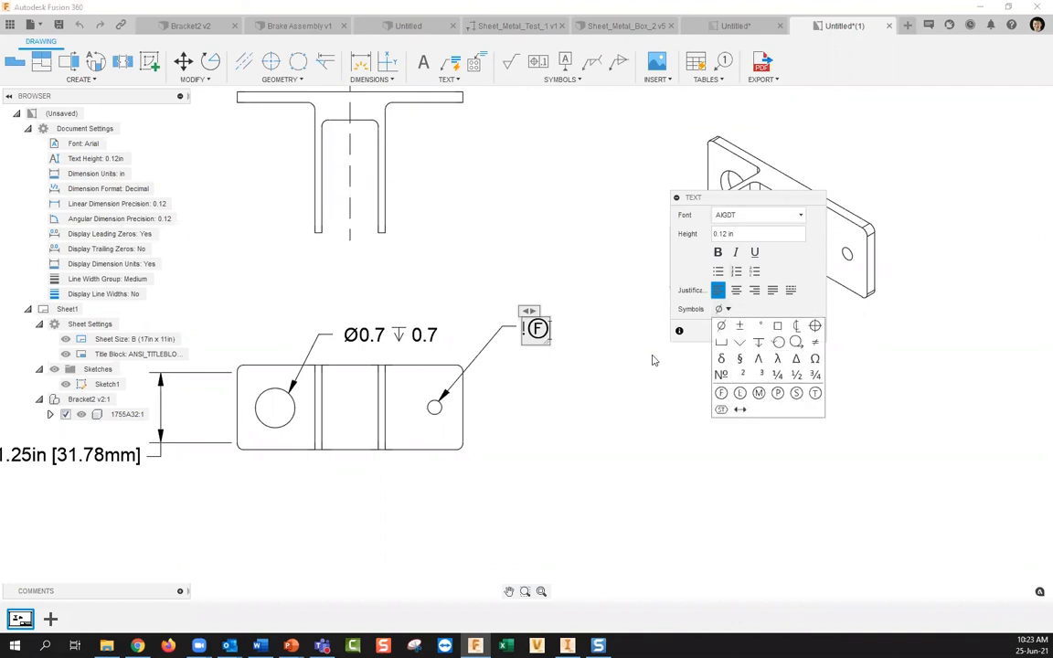
pyautogui.click(590, 324)
pyautogui.doubleClick(538, 327)
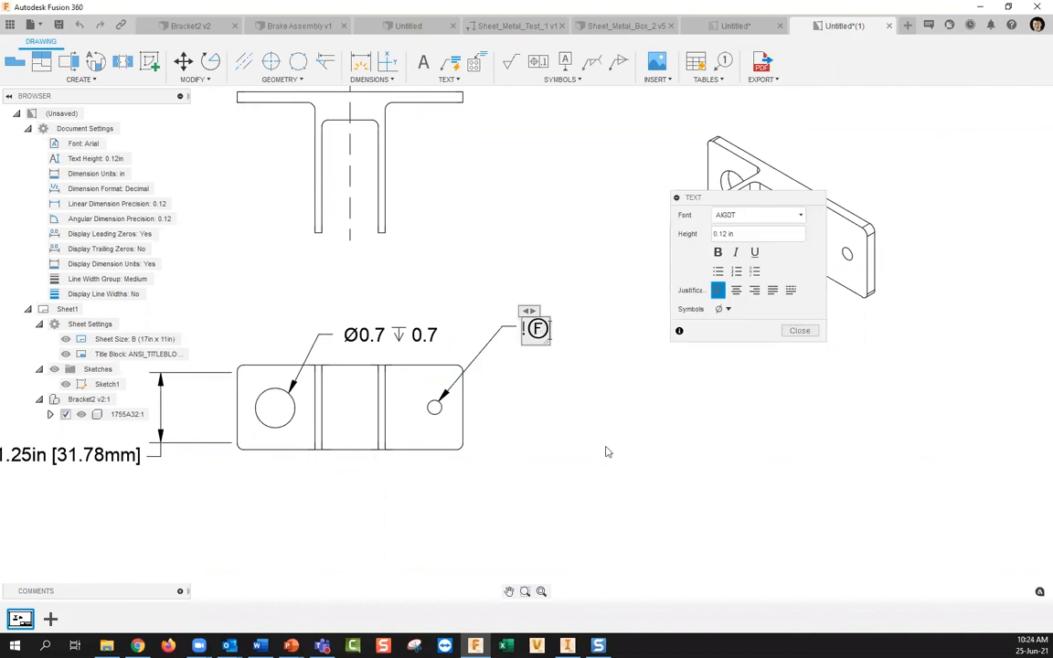
pyautogui.write('B')
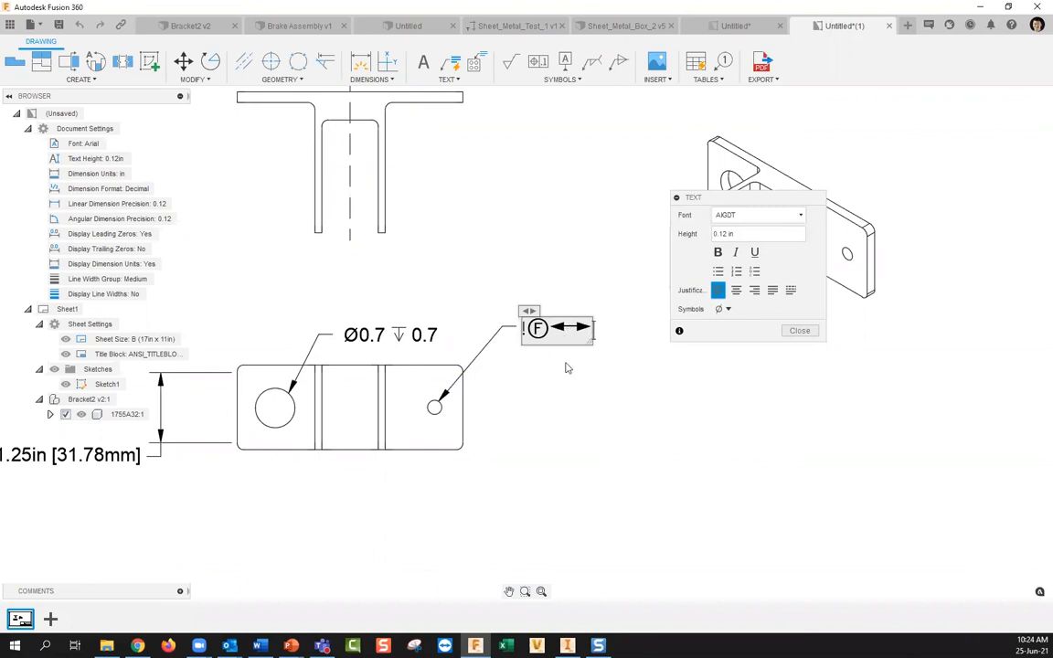
pyautogui.write('T')
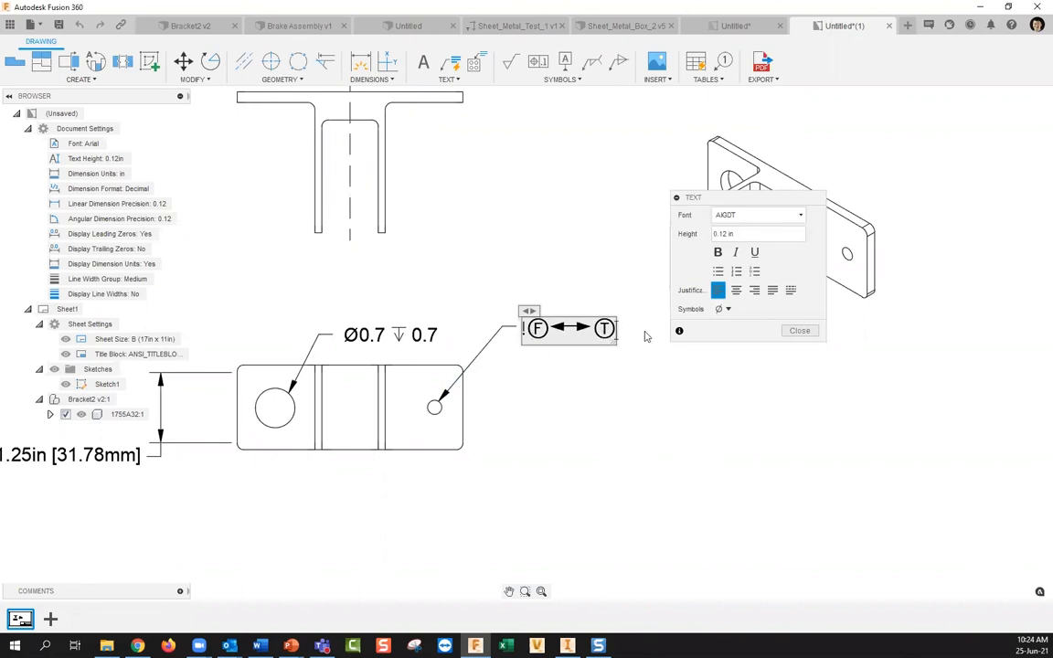
pyautogui.click(728, 310)
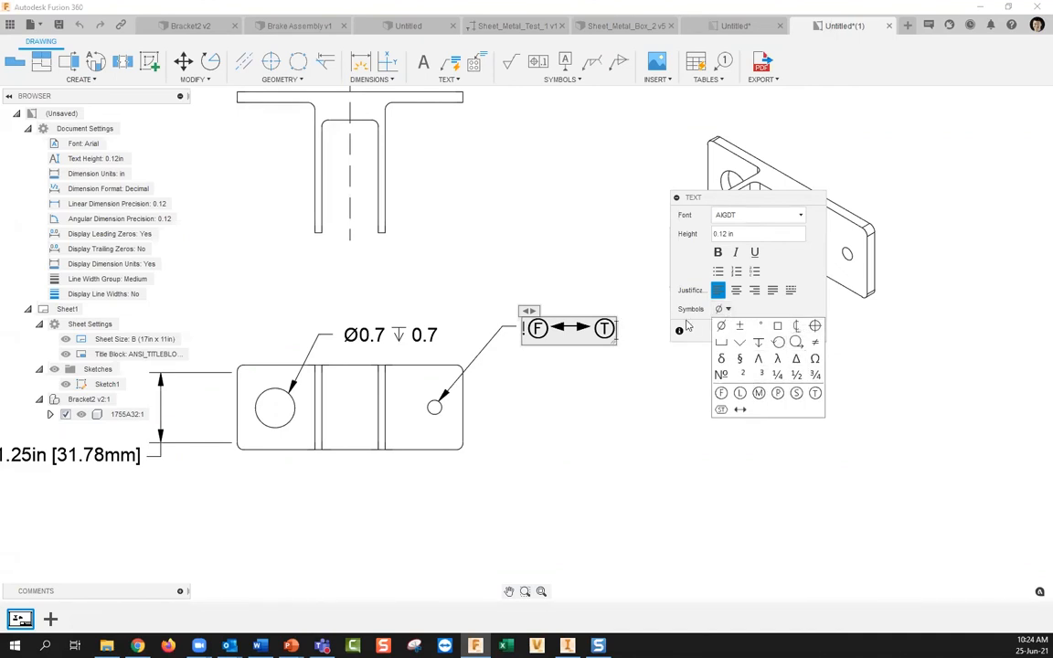
pyautogui.click(604, 328)
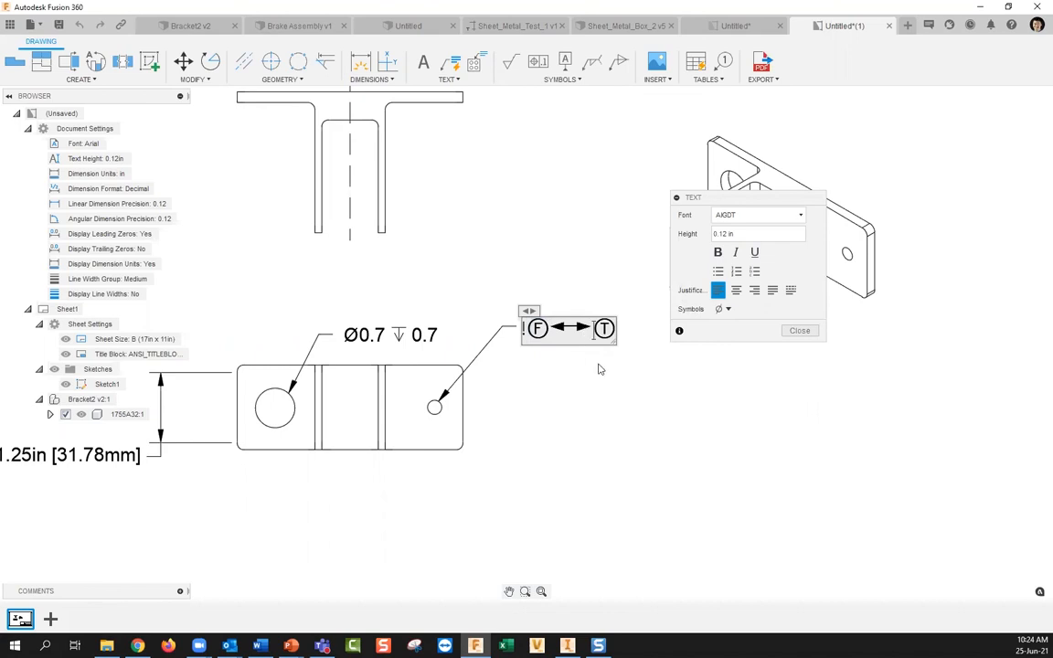
pyautogui.click(793, 331)
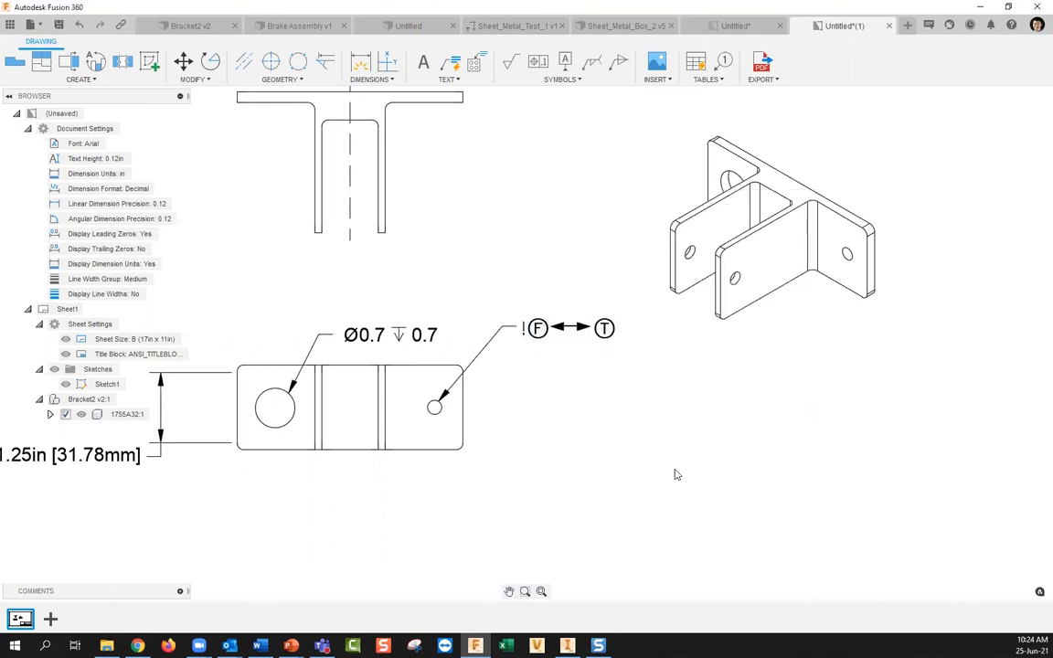
# Open the title block's properties to view its editable attributes, and finish without changing them.
pyautogui.scroll(-4, 681, 457)
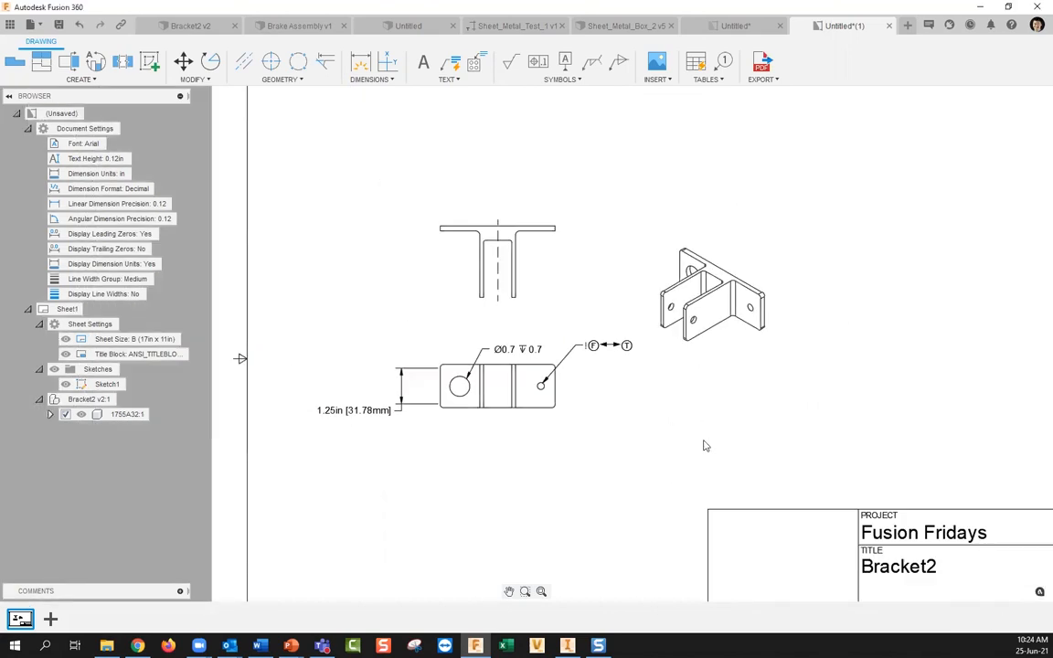
pyautogui.scroll(-3, 731, 411)
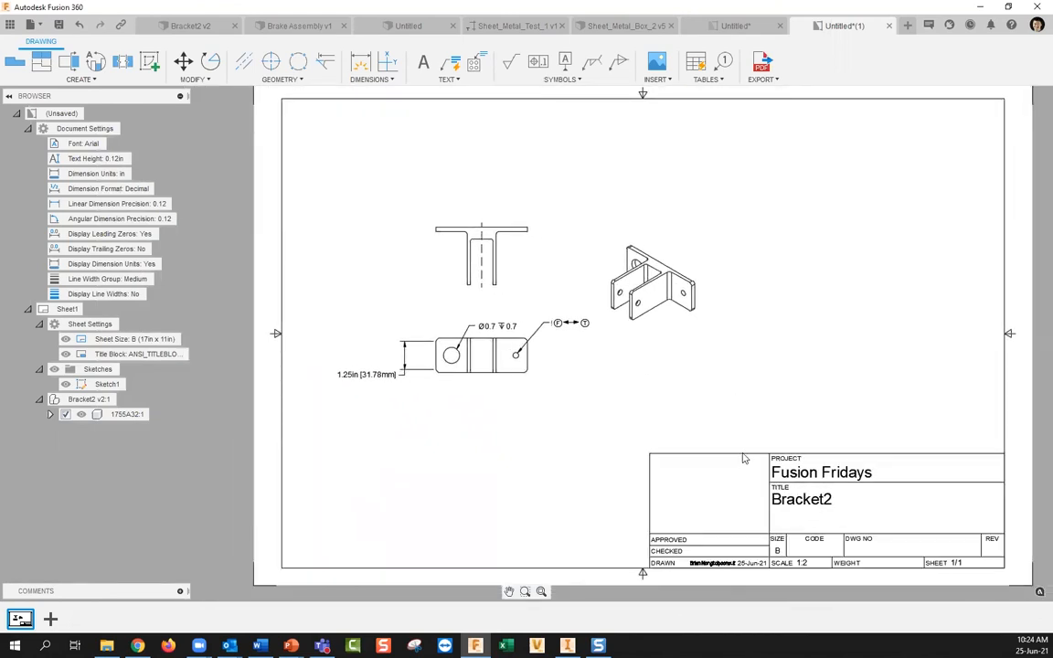
pyautogui.doubleClick(743, 457)
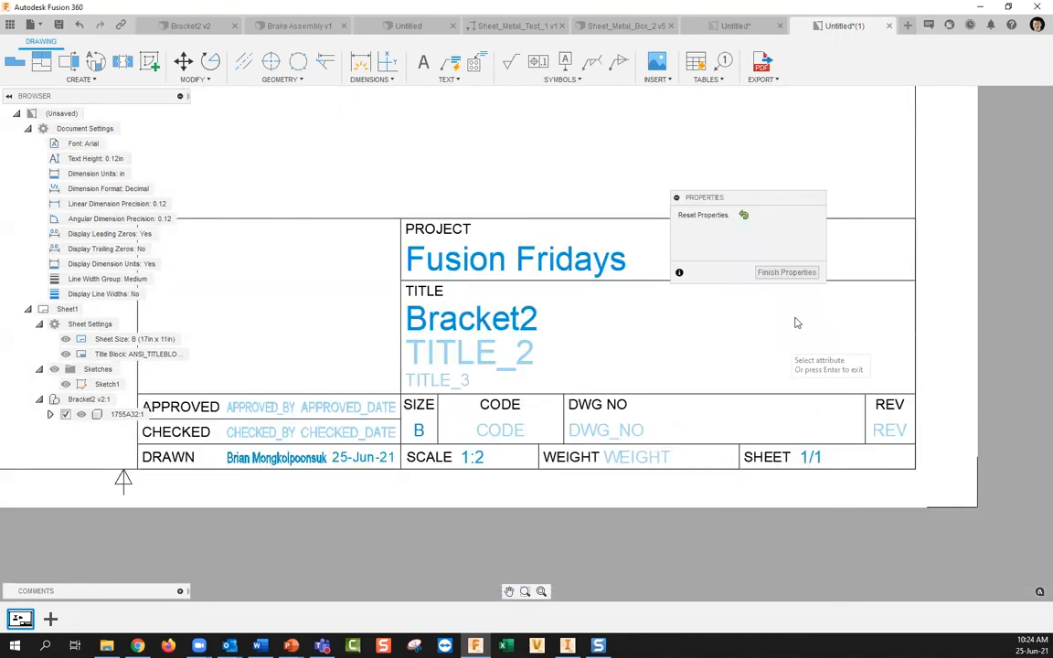
pyautogui.click(786, 272)
pyautogui.scroll(1, 705, 437)
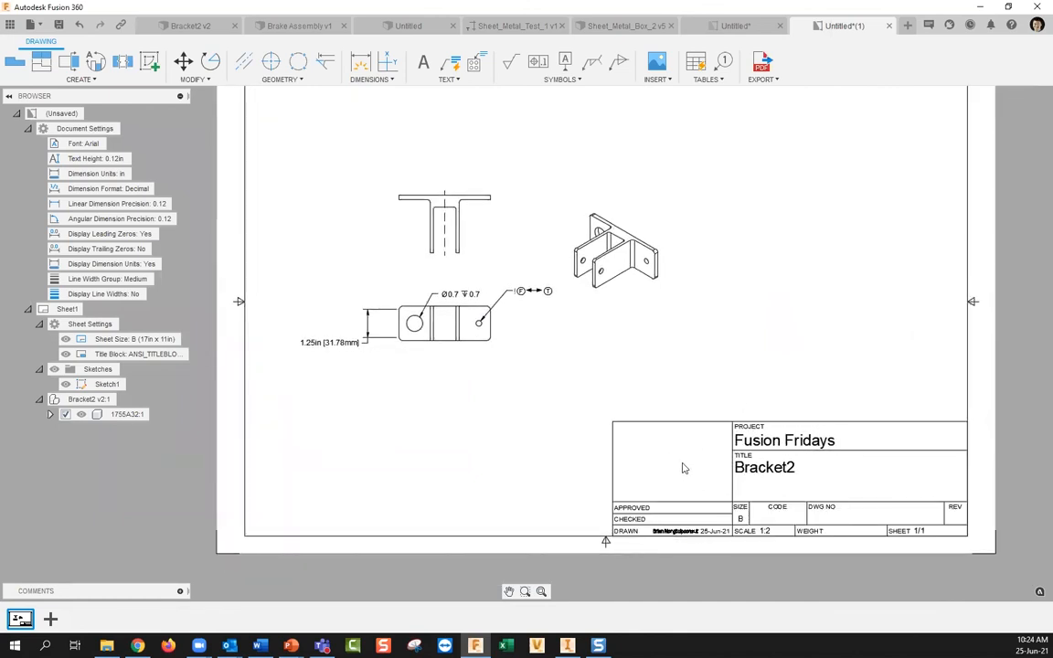
pyautogui.scroll(1, 683, 468)
pyautogui.moveTo(774, 372); pyautogui.dragTo(734, 380, button='middle')
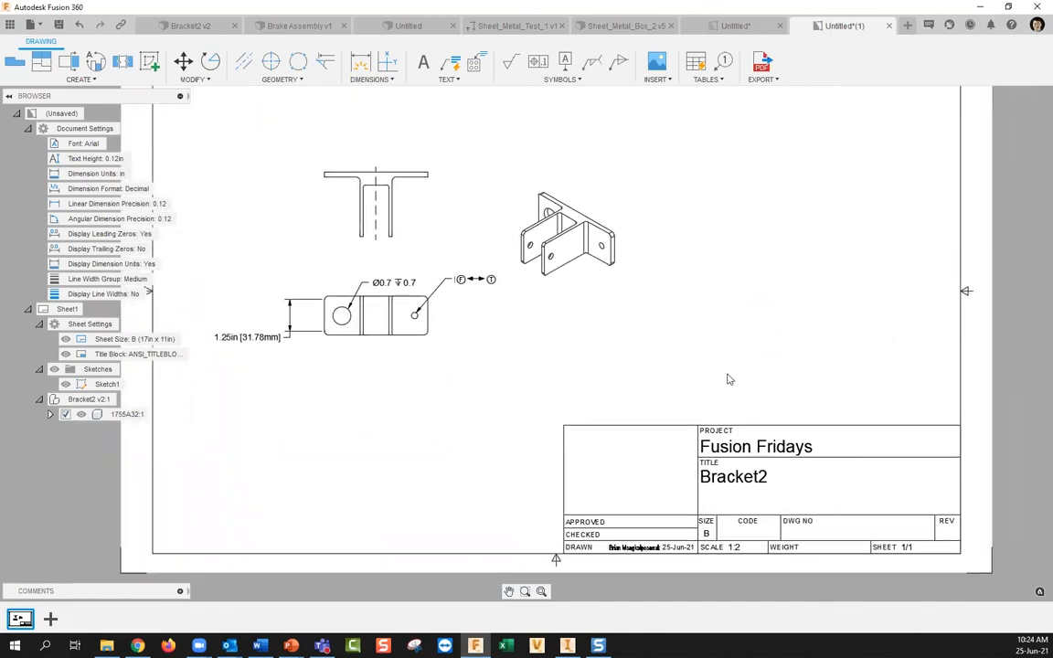
pyautogui.moveTo(604, 402); pyautogui.dragTo(612, 412, button='middle')
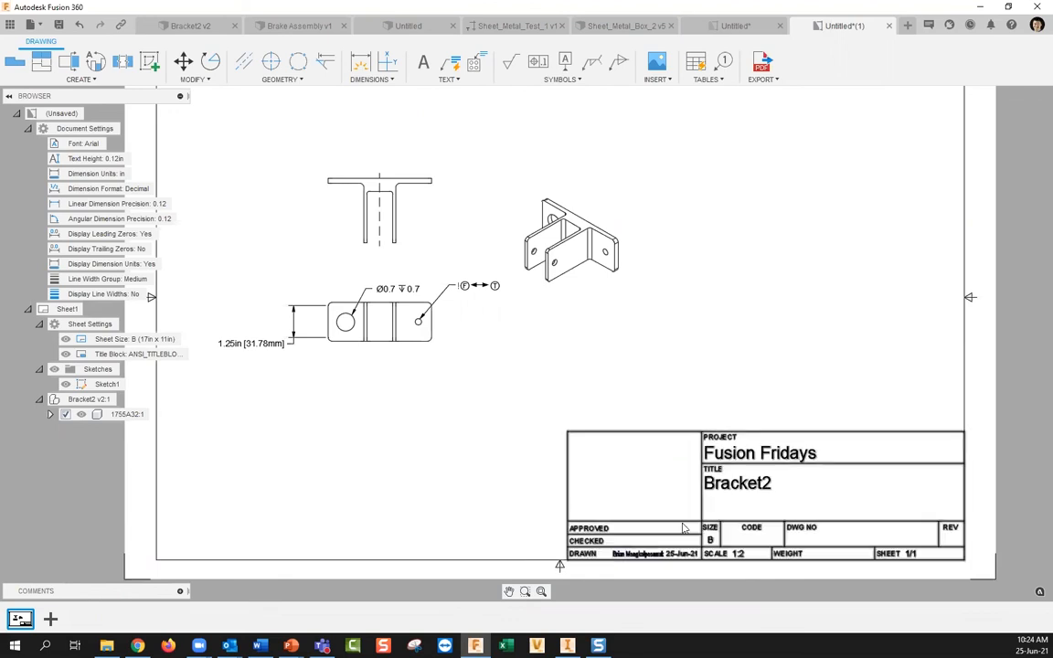
pyautogui.moveTo(678, 428); pyautogui.dragTo(663, 442, button='middle')
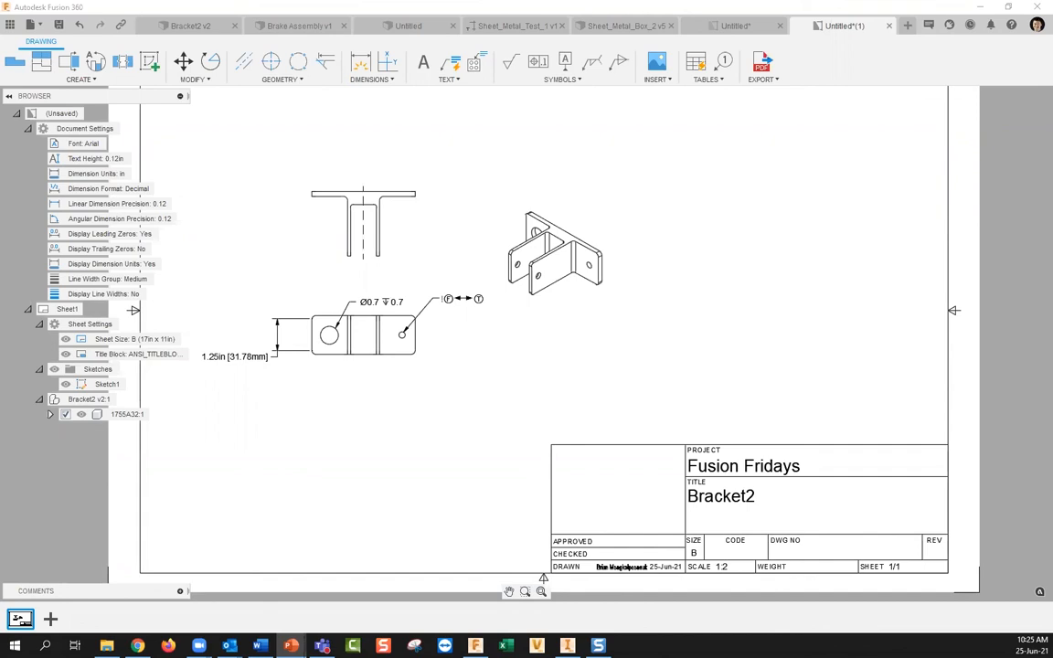
# Switch to the PowerPoint presentation to show the Agenda slide.
pyautogui.click(291, 645)
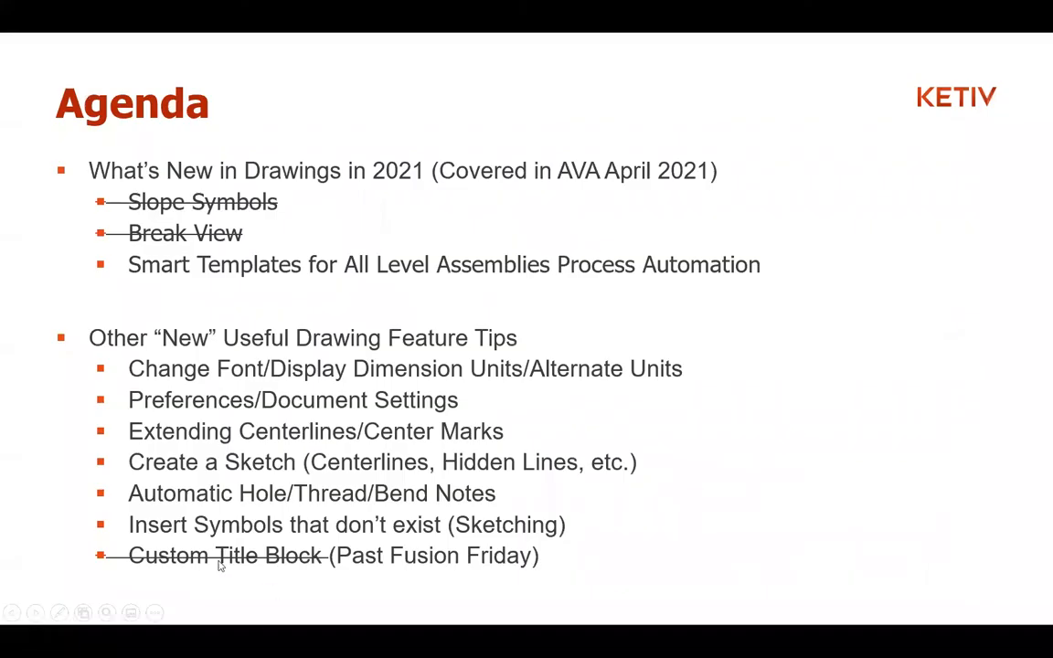